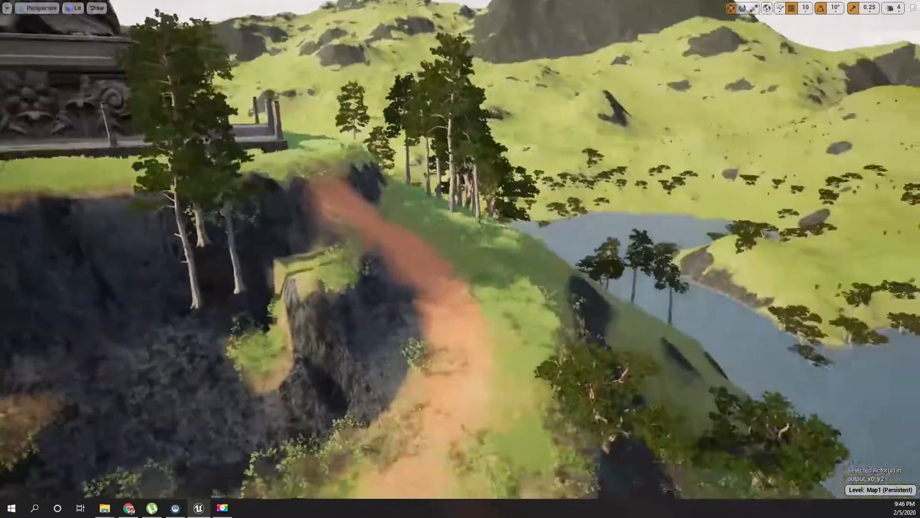
{"action": "right_click_drag", "start_coordinate": [460, 259], "coordinate": [369, 287]}
{"action": "right_click_drag", "start_coordinate": [229, 391], "coordinate": [211, 338]}
{"action": "key", "text": "s"}
{"action": "key", "text": "w"}
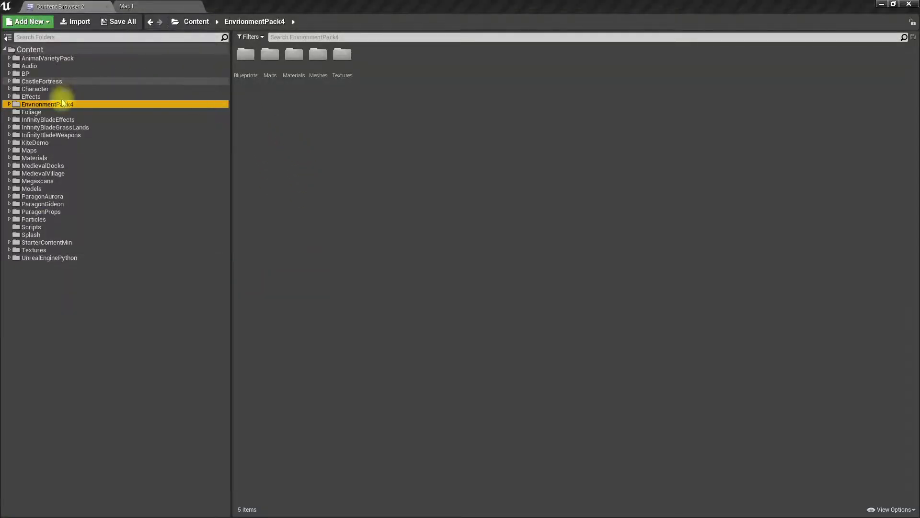
Step: Browse the blueprints in the EnvrionmentPack4 Blueprints folder with enlarged thumbnails
{"action": "left_click", "coordinate": [9, 104]}
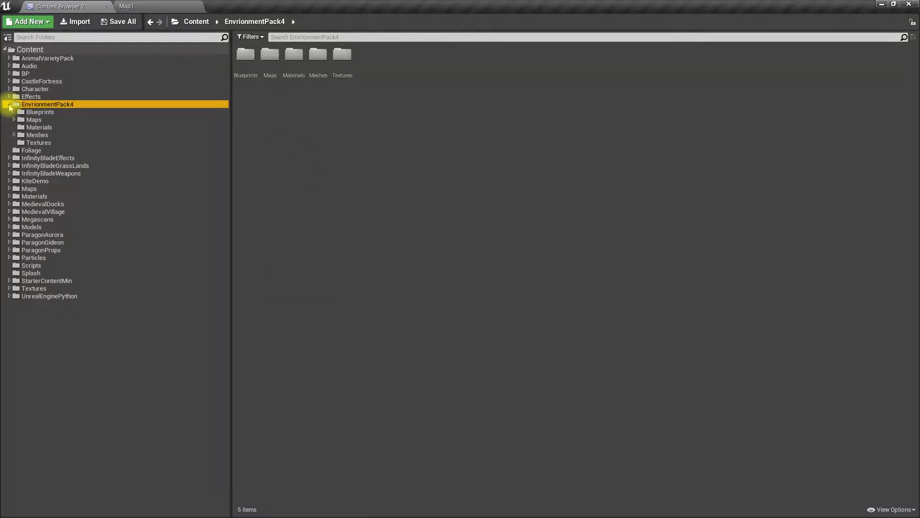
{"action": "left_click", "coordinate": [36, 113]}
{"action": "scroll", "coordinate": [270, 72], "scroll_direction": "up", "scroll_amount": 5, "text": "ctrl"}
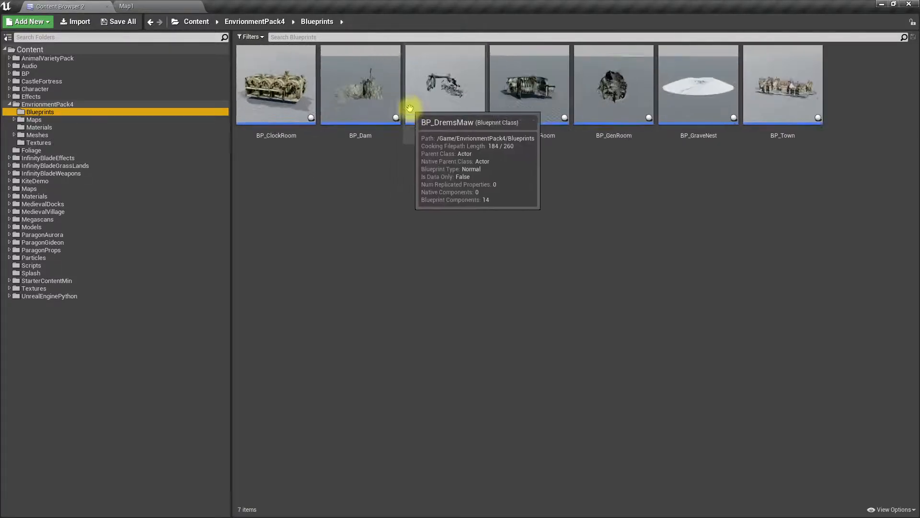
{"action": "scroll", "coordinate": [534, 156], "scroll_direction": "up", "scroll_amount": 1, "text": "ctrl"}
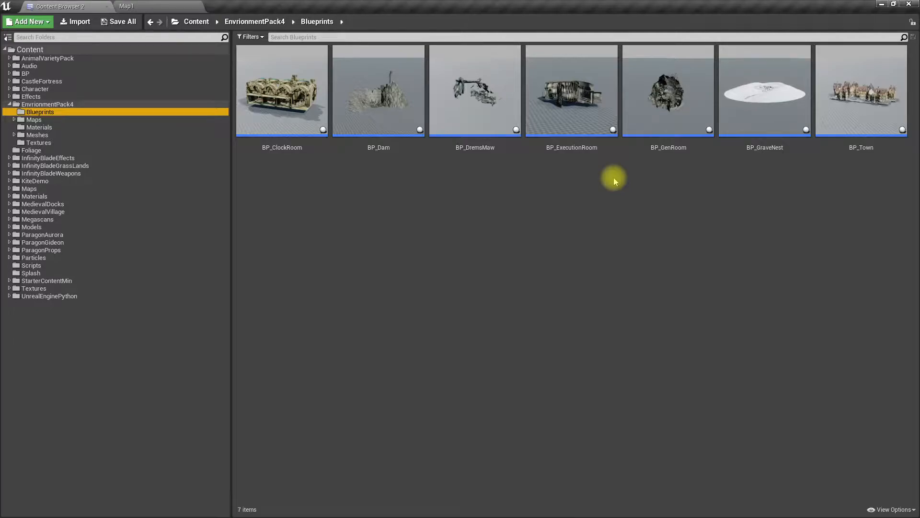
Step: Open the BP_ExecutionRoom blueprint, examine the room model in 3D, and close the blueprint
{"action": "left_click", "coordinate": [559, 106]}
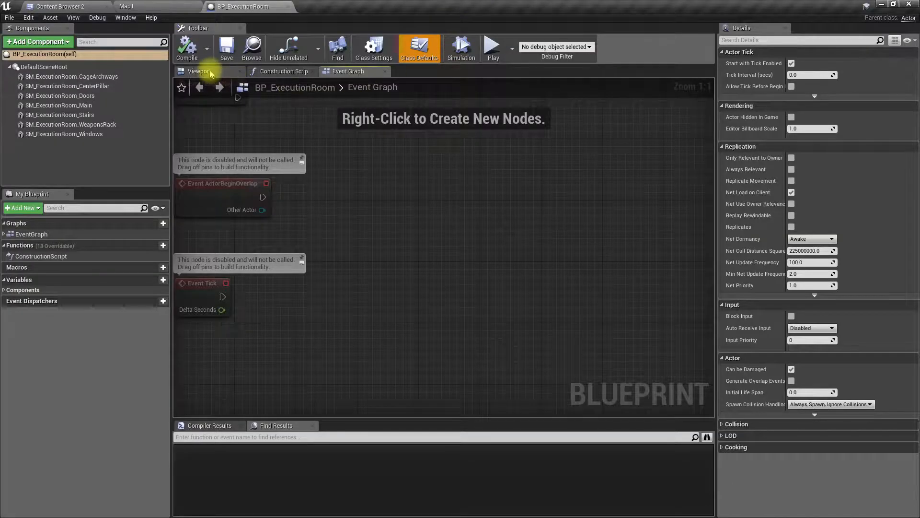
{"action": "left_click", "coordinate": [201, 71]}
{"action": "right_click_drag", "start_coordinate": [444, 247], "coordinate": [472, 278]}
{"action": "key", "text": "s"}
{"action": "key", "text": "a"}
{"action": "key", "text": "w"}
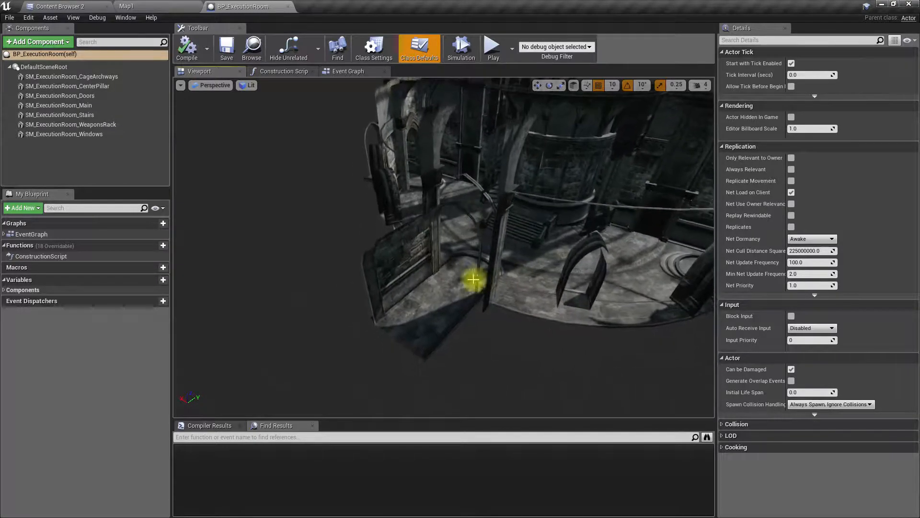
{"action": "left_click", "coordinate": [288, 7]}
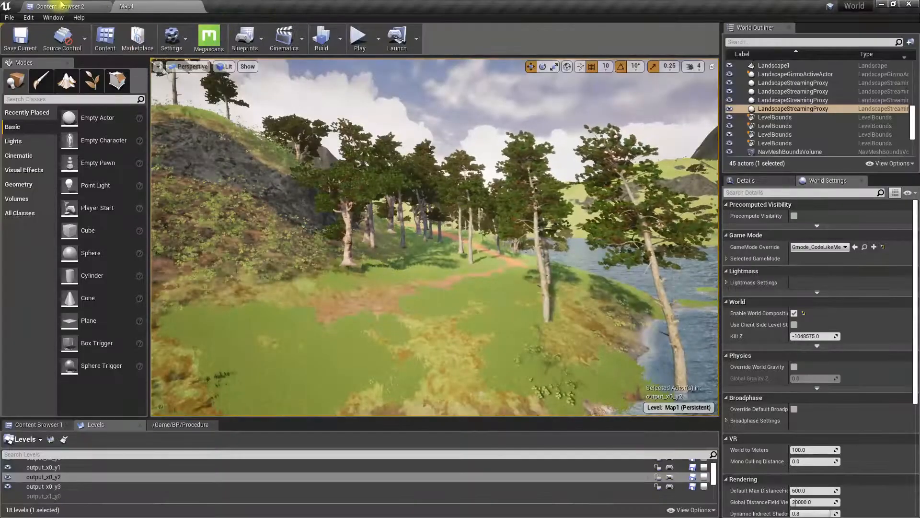
Step: Look through the prop meshes in the Props folder under EnvrionmentPack4 Meshes
{"action": "left_click", "coordinate": [70, 6]}
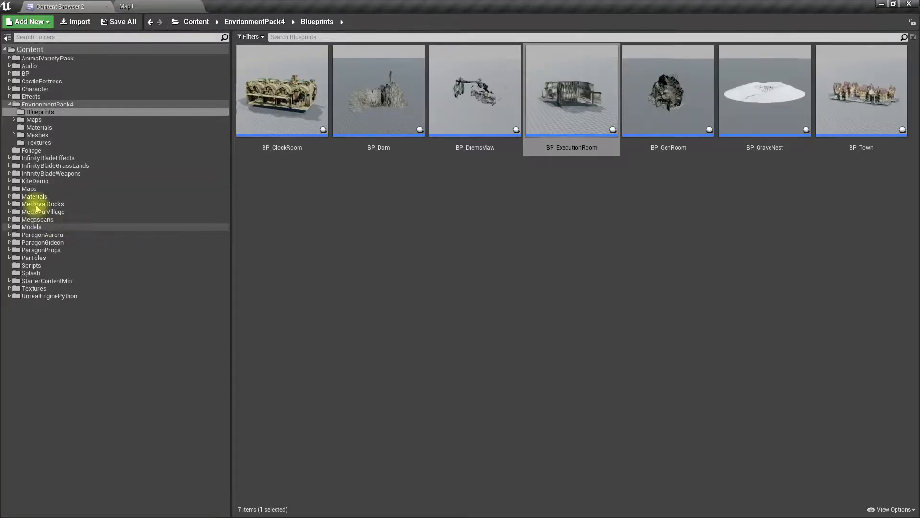
{"action": "left_click", "coordinate": [38, 135]}
{"action": "double_click", "coordinate": [377, 106]}
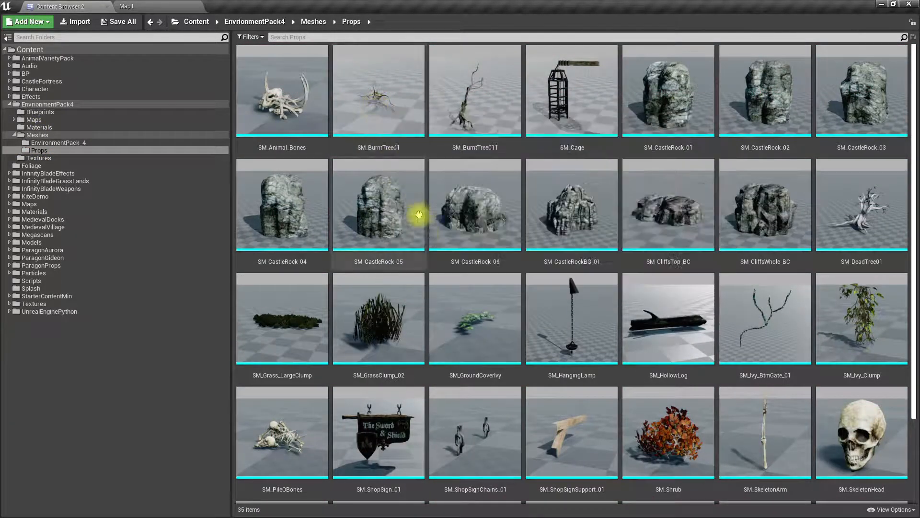
{"action": "scroll", "coordinate": [898, 278], "scroll_direction": "down", "scroll_amount": 2}
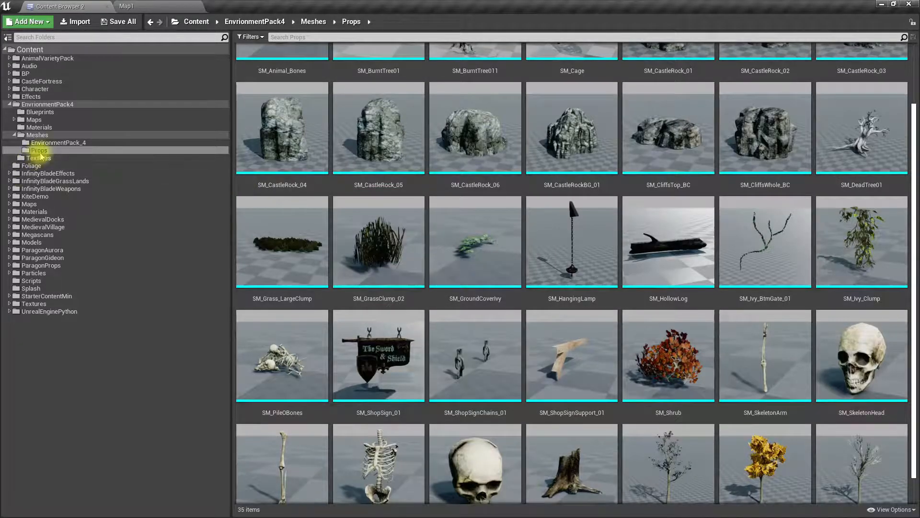
Step: Search the EnvironmentPack_4 meshes folder for "shan" and select the meshes SM_DreamMaw_Shanty_04 through SM_DreamMaw_Shanty_07
{"action": "left_click", "coordinate": [48, 143]}
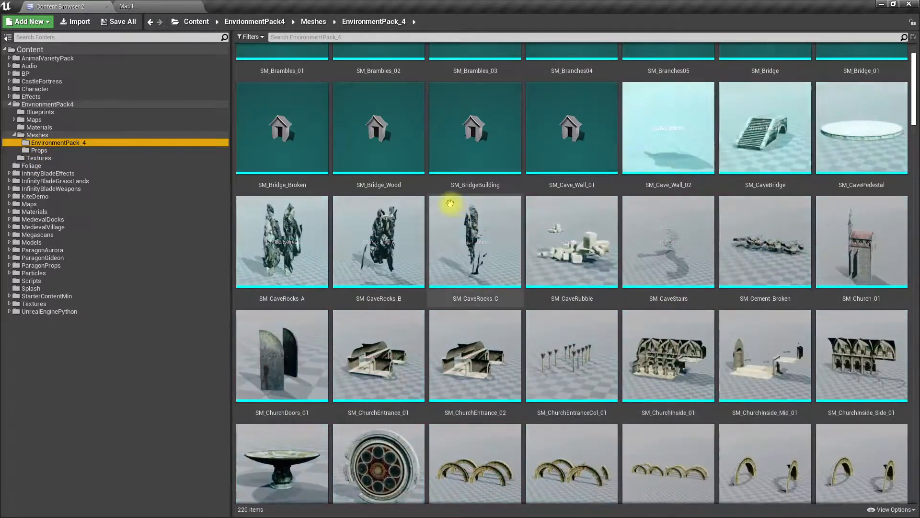
{"action": "scroll", "coordinate": [760, 331], "scroll_direction": "up", "scroll_amount": 2}
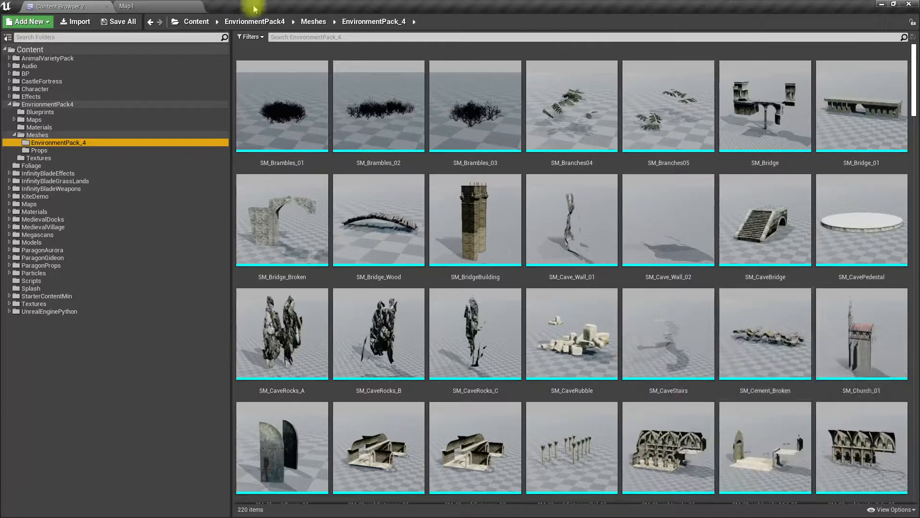
{"action": "left_click", "coordinate": [280, 37]}
{"action": "type", "text": "sha"}
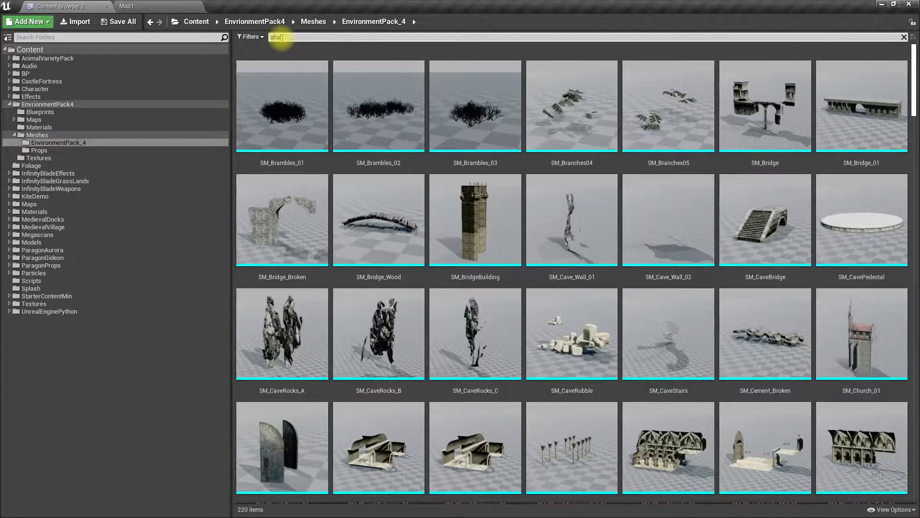
{"action": "type", "text": "n"}
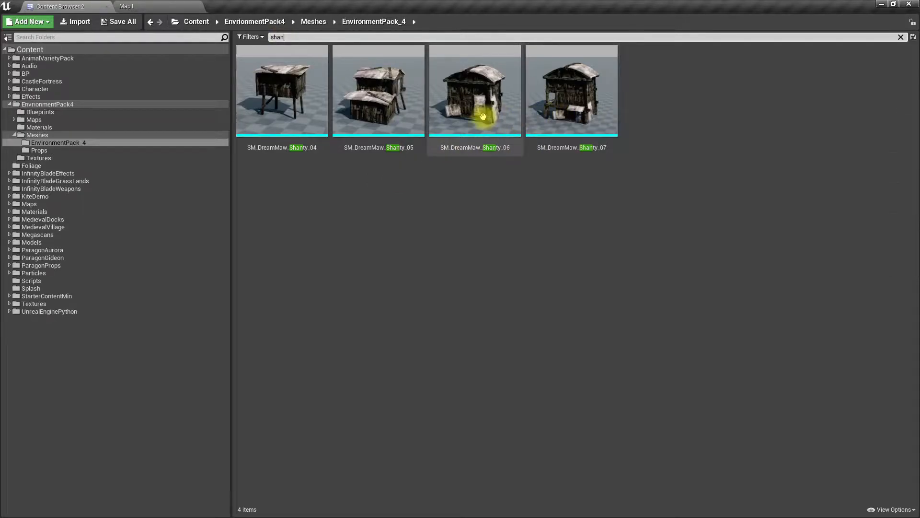
{"action": "mouse_move", "coordinate": [551, 113]}
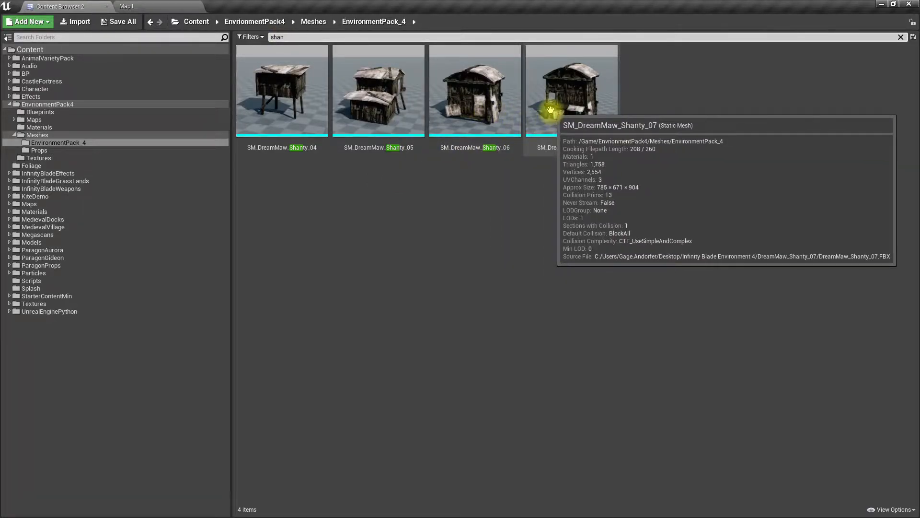
{"action": "left_click", "coordinate": [589, 92]}
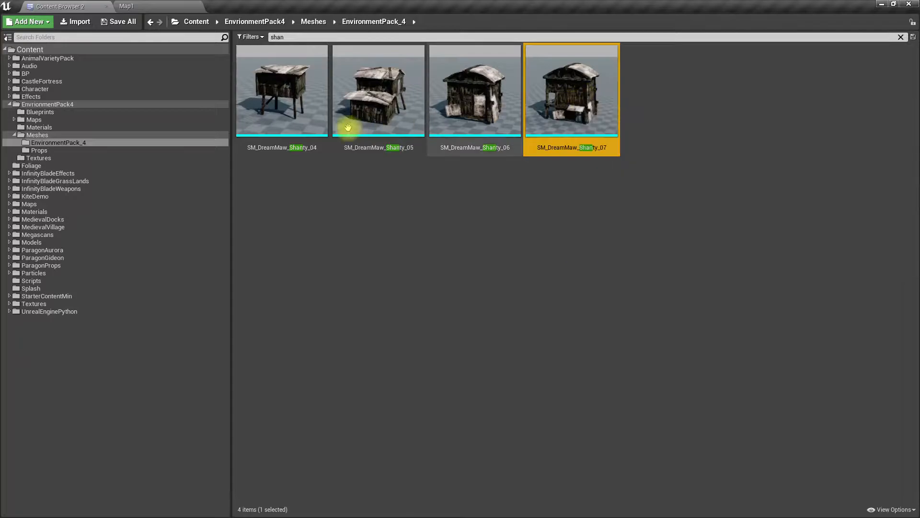
{"action": "left_click", "coordinate": [267, 117], "text": "shift"}
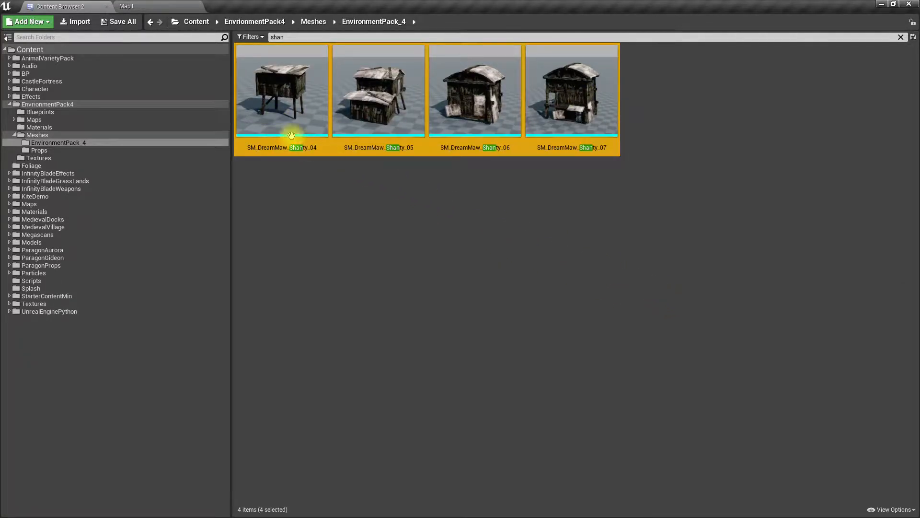
{"action": "left_click", "coordinate": [138, 5]}
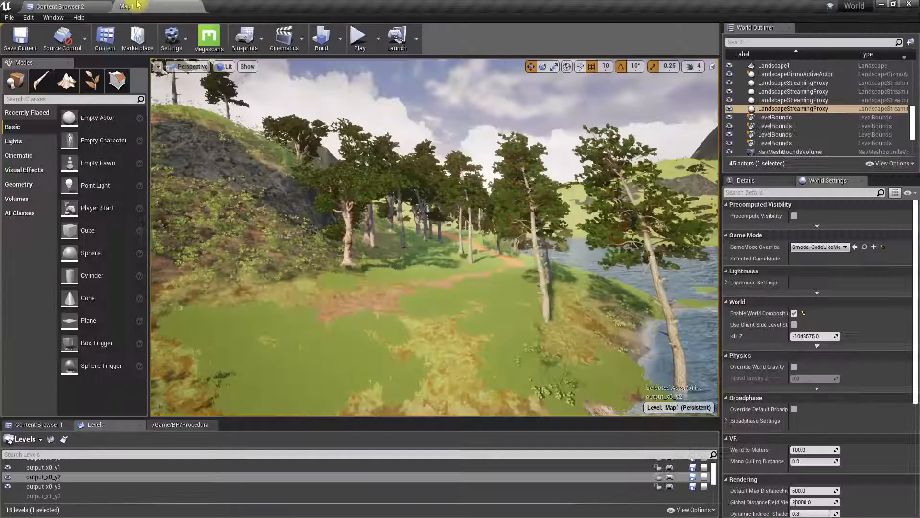
{"action": "right_click_drag", "start_coordinate": [528, 364], "coordinate": [479, 386]}
{"action": "left_click", "coordinate": [54, 6]}
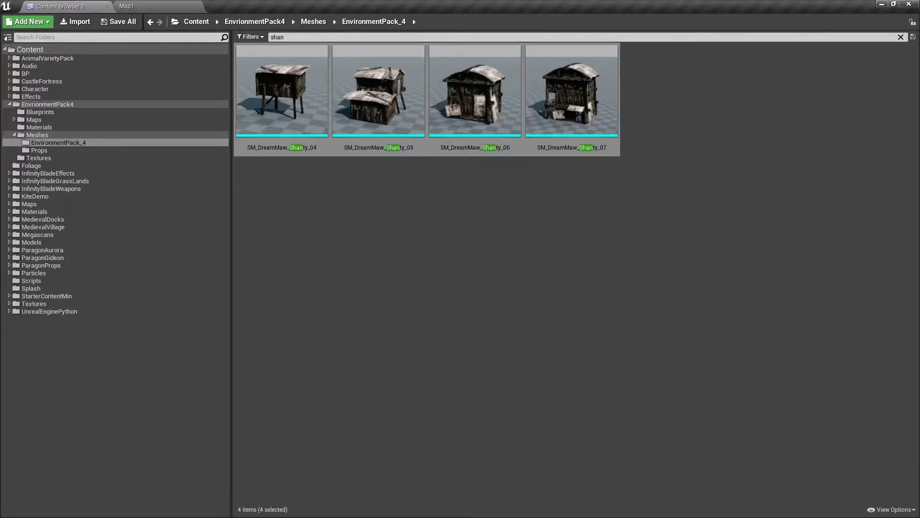
{"action": "left_click_drag", "start_coordinate": [369, 128], "coordinate": [91, 82]}
{"action": "key", "text": "Escape"}
Step: Switch Map1 to Foliage mode and add the four shanty meshes as foliage types, saving their assets in the EnvironmentPack_4 folder
{"action": "left_click", "coordinate": [91, 82]}
{"action": "left_click", "coordinate": [72, 7]}
{"action": "left_click_drag", "start_coordinate": [365, 92], "coordinate": [83, 266]}
{"action": "left_click", "coordinate": [505, 369]}
{"action": "left_click", "coordinate": [507, 367]}
{"action": "left_click", "coordinate": [508, 365]}
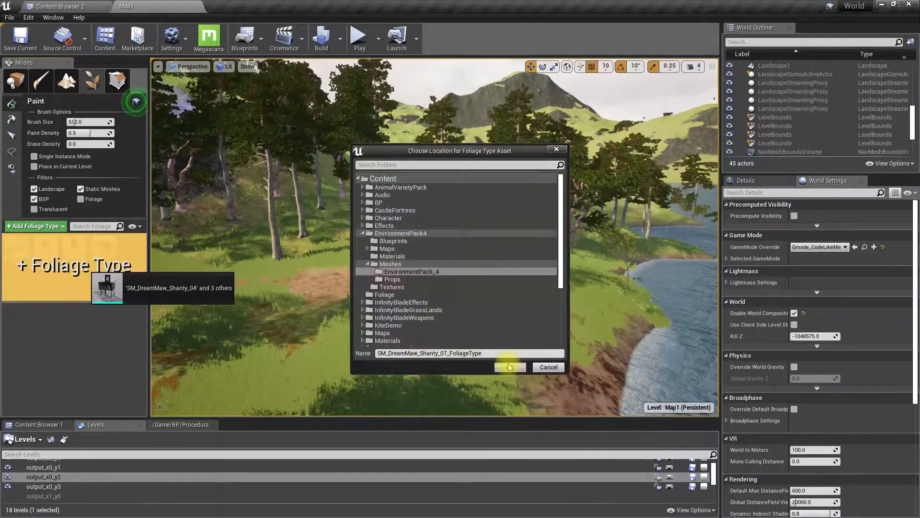
{"action": "left_click", "coordinate": [509, 367]}
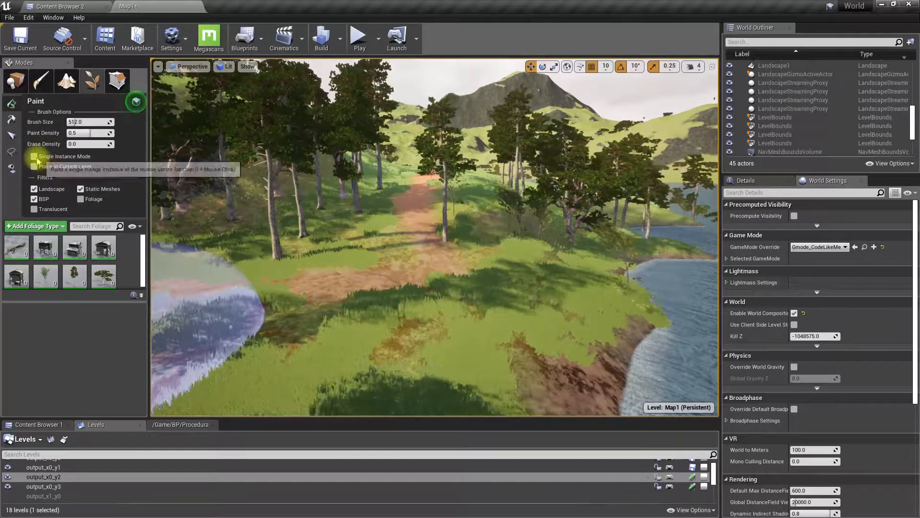
Step: Turn on Single Instance Mode for foliage painting
{"action": "left_click", "coordinate": [35, 157]}
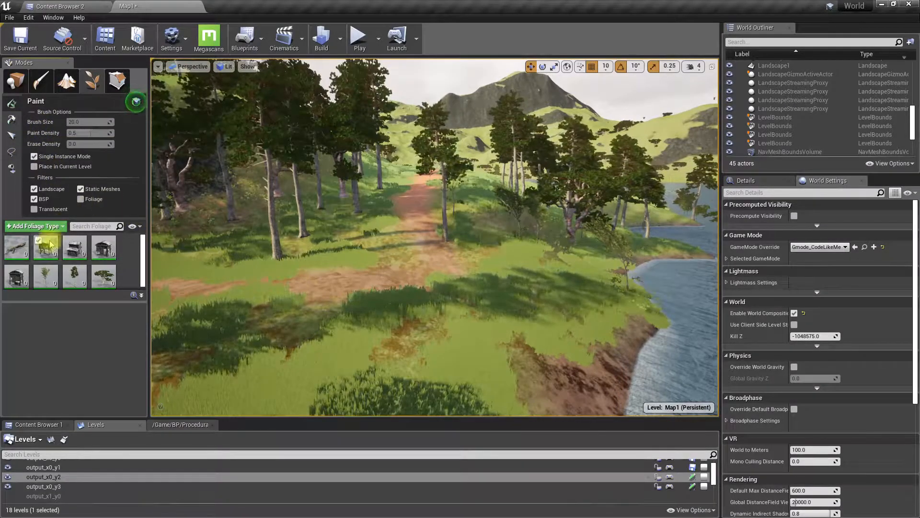
{"action": "left_click", "coordinate": [135, 226]}
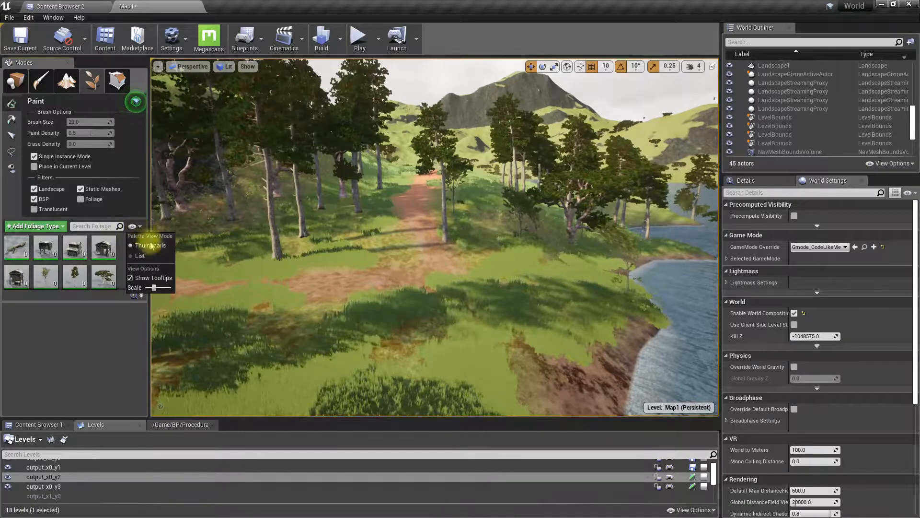
{"action": "left_click", "coordinate": [140, 256]}
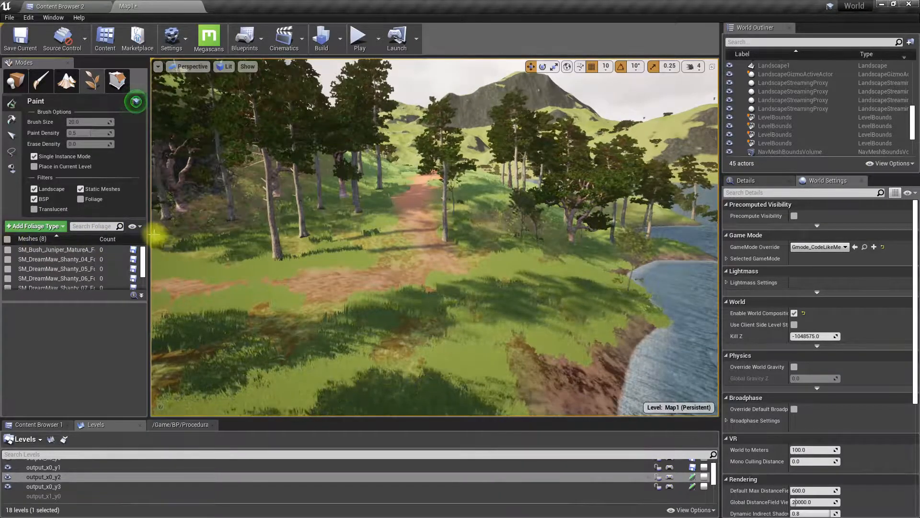
{"action": "left_click", "coordinate": [138, 228]}
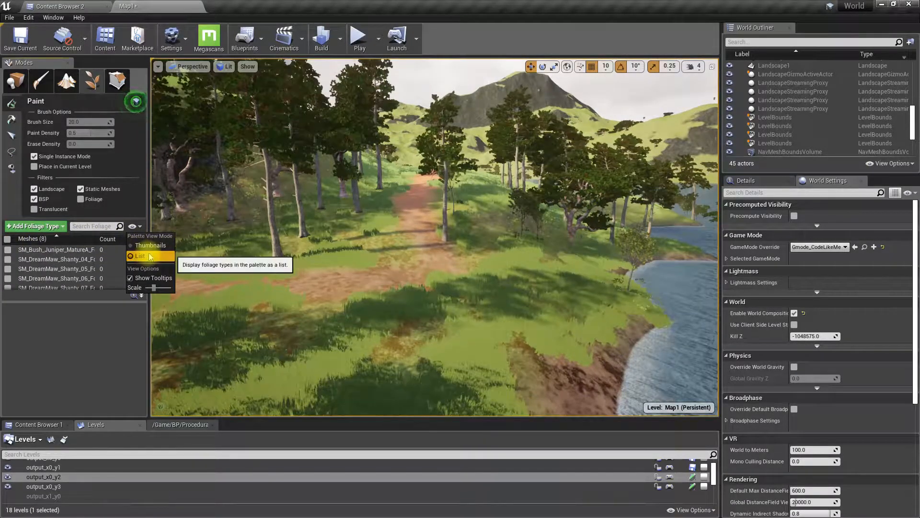
{"action": "left_click", "coordinate": [148, 245]}
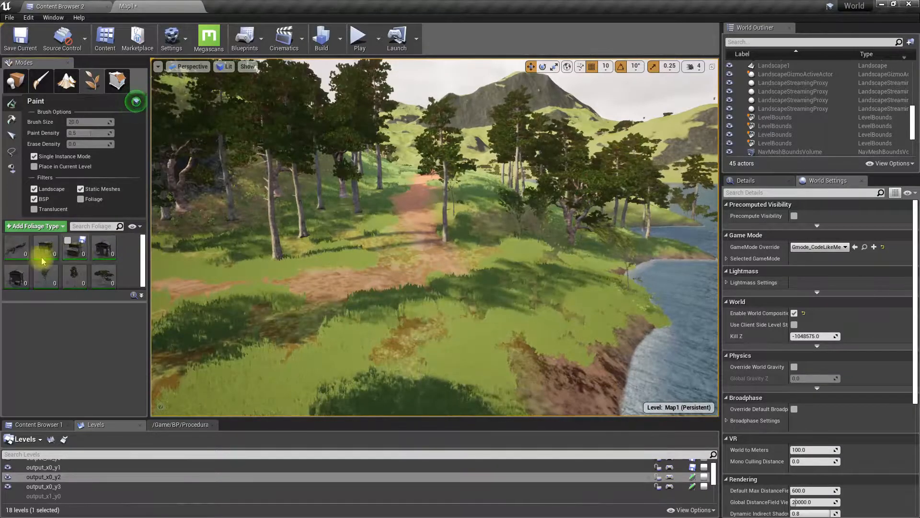
Step: Select the four shanty foliage types, SM_DreamMaw_Shanty_04 through 07, in the foliage palette and save all changes
{"action": "left_click", "coordinate": [42, 244]}
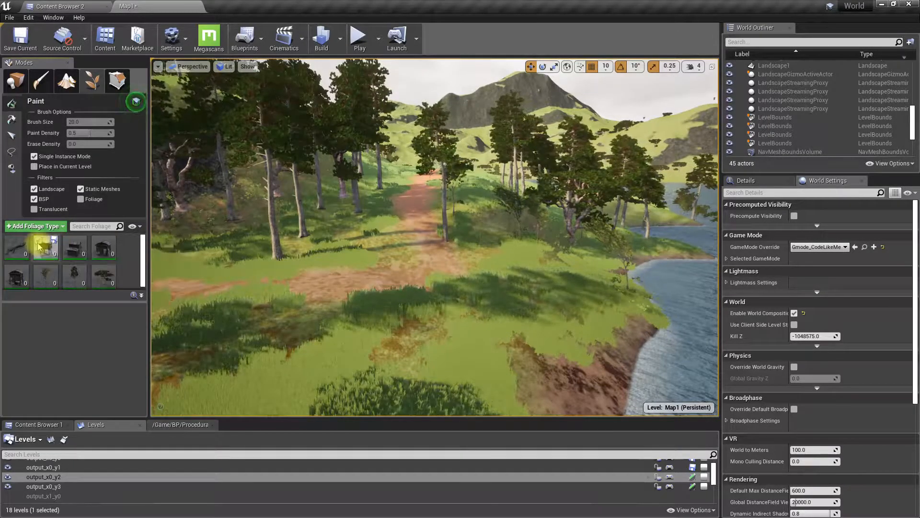
{"action": "right_click_drag", "start_coordinate": [586, 302], "coordinate": [585, 305]}
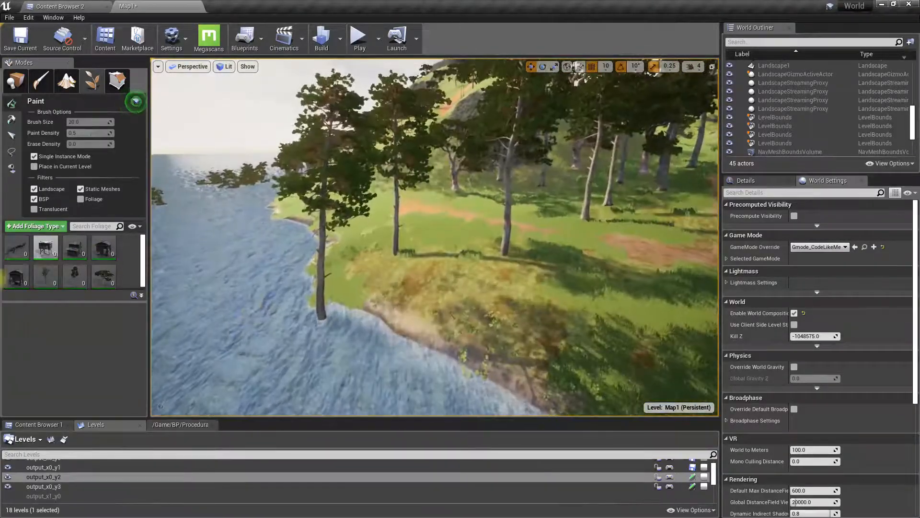
{"action": "left_click", "coordinate": [45, 247]}
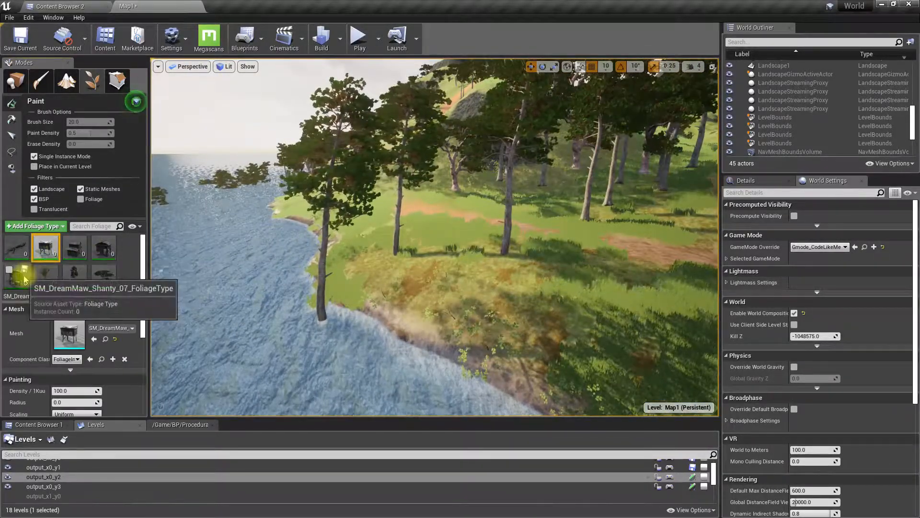
{"action": "left_click", "coordinate": [22, 282], "text": "shift"}
{"action": "key", "text": "ctrl+shift+s"}
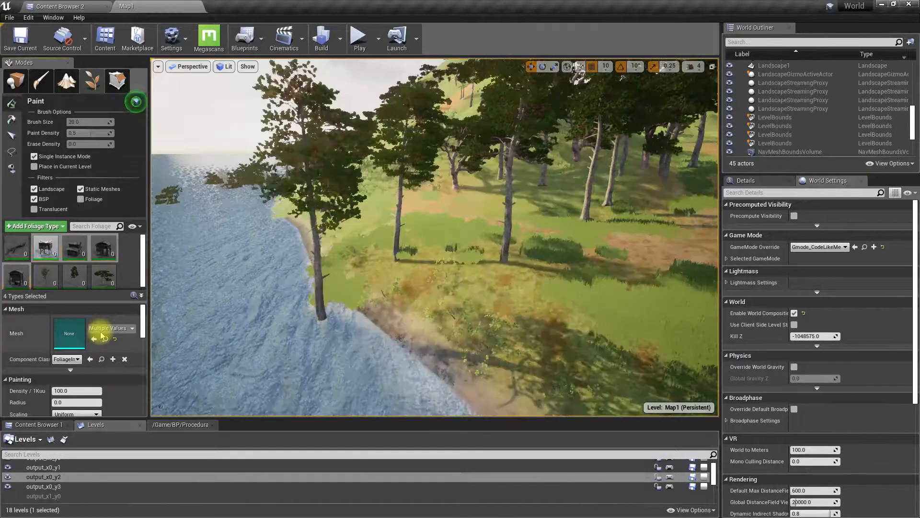
Step: Turn off Align to Normal and Random Yaw for the four selected shanty foliage types
{"action": "scroll", "coordinate": [102, 336], "scroll_direction": "down", "scroll_amount": 5}
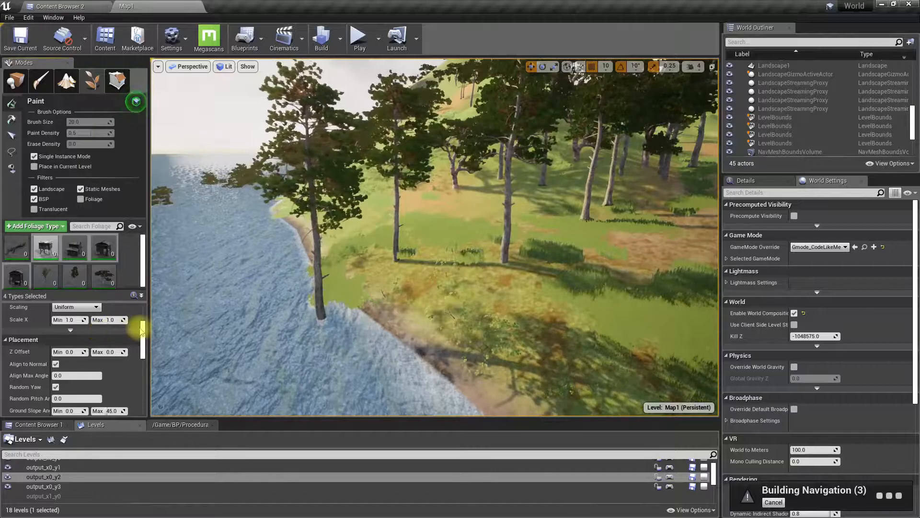
{"action": "left_click", "coordinate": [56, 364]}
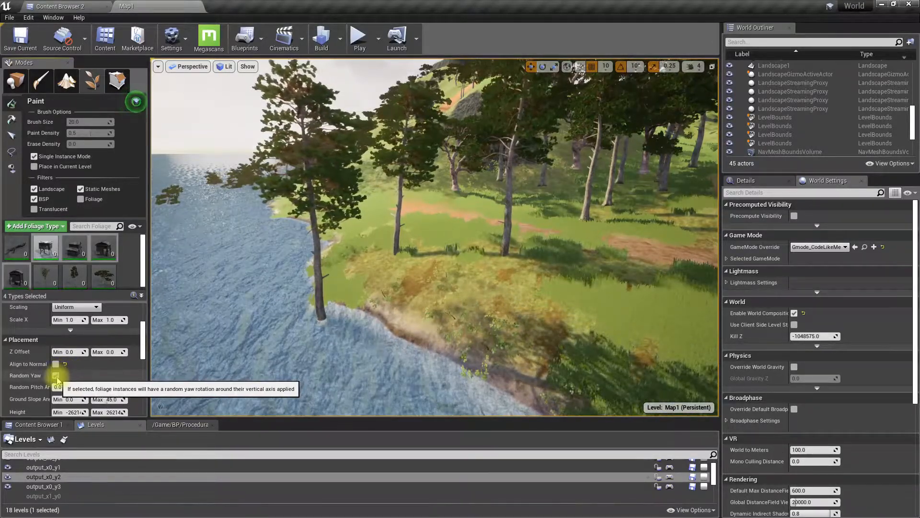
{"action": "scroll", "coordinate": [104, 378], "scroll_direction": "down", "scroll_amount": 2}
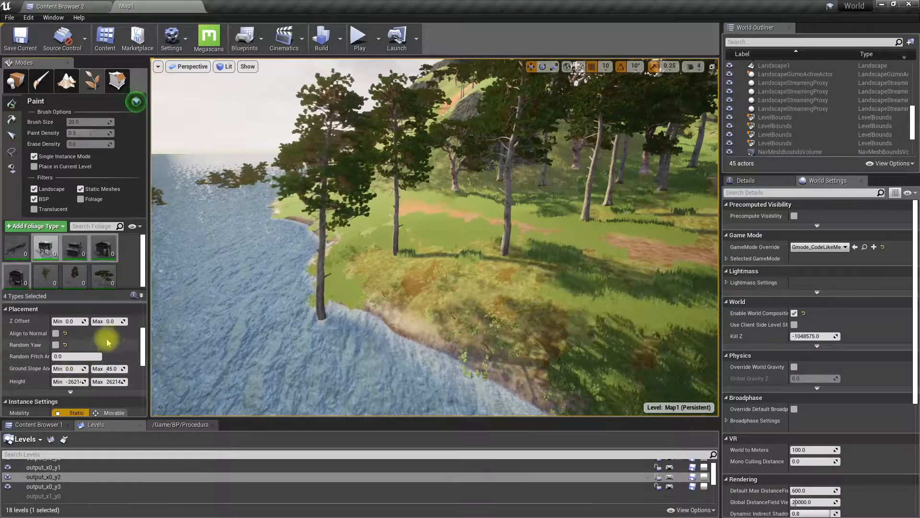
{"action": "scroll", "coordinate": [117, 357], "scroll_direction": "down", "scroll_amount": 2}
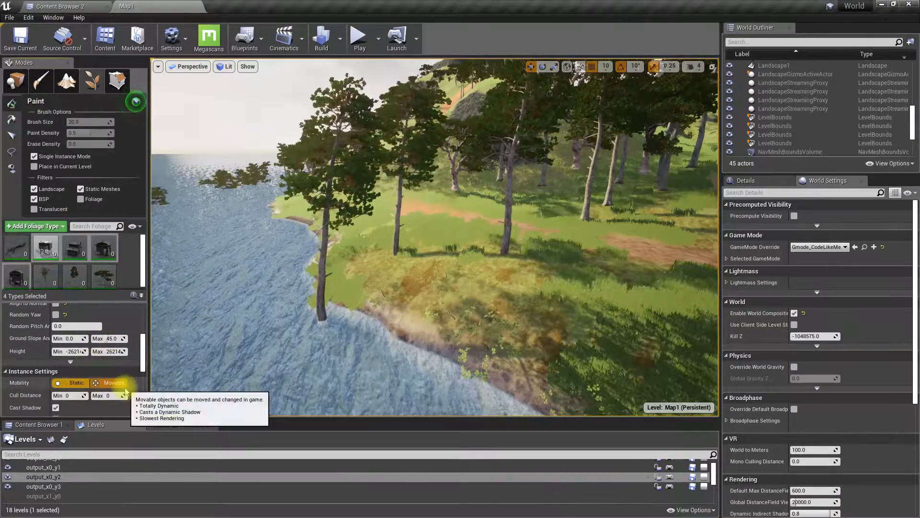
{"action": "scroll", "coordinate": [60, 381], "scroll_direction": "down", "scroll_amount": 8}
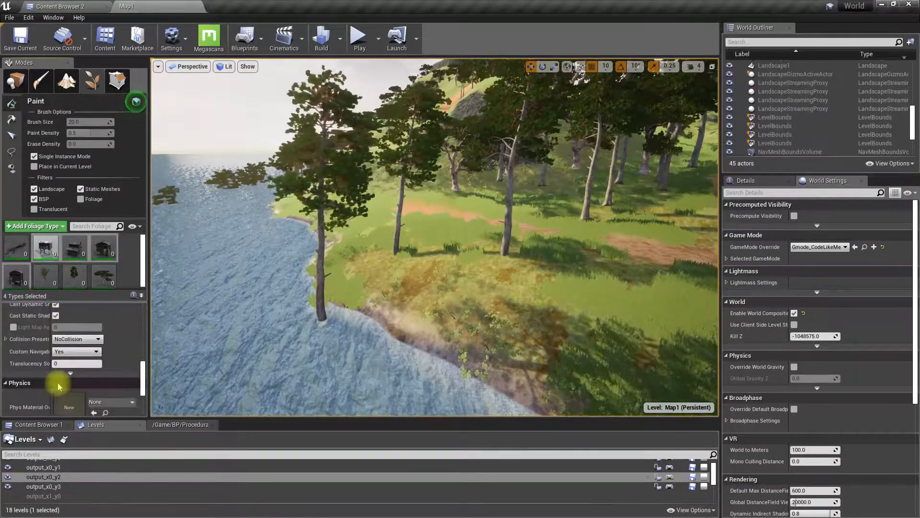
Step: Enable collision for the four selected shanty foliage types by changing their collision preset
{"action": "left_click", "coordinate": [73, 351]}
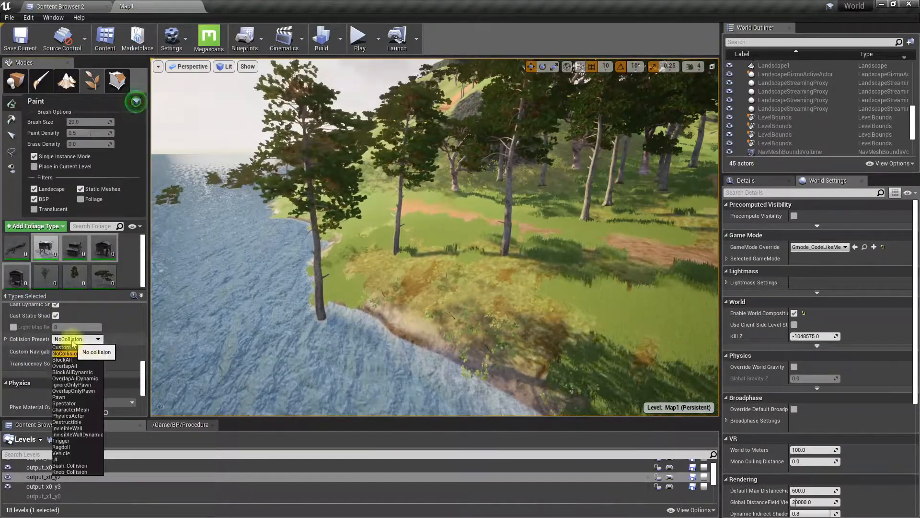
{"action": "left_click", "coordinate": [67, 364]}
{"action": "scroll", "coordinate": [74, 354], "scroll_direction": "down", "scroll_amount": 3}
{"action": "scroll", "coordinate": [73, 355], "scroll_direction": "up", "scroll_amount": 9}
{"action": "scroll", "coordinate": [75, 357], "scroll_direction": "up", "scroll_amount": 3}
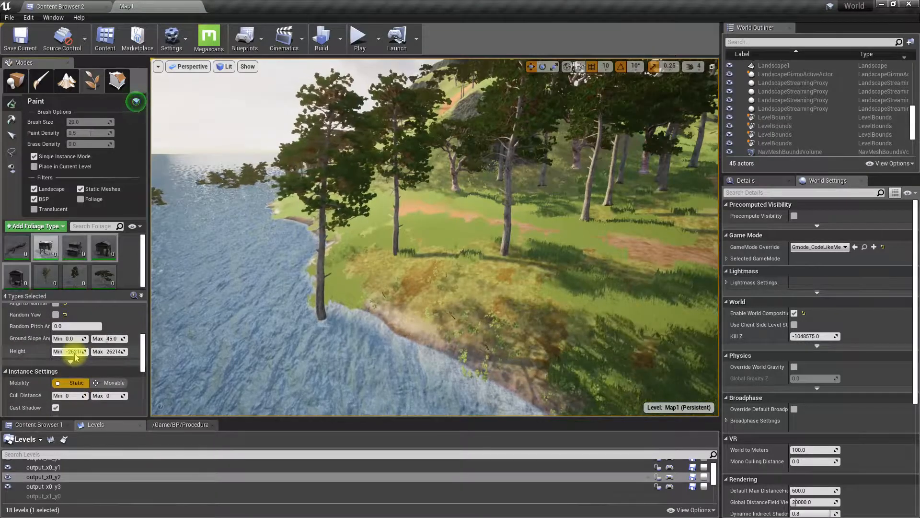
{"action": "scroll", "coordinate": [76, 357], "scroll_direction": "up", "scroll_amount": 2}
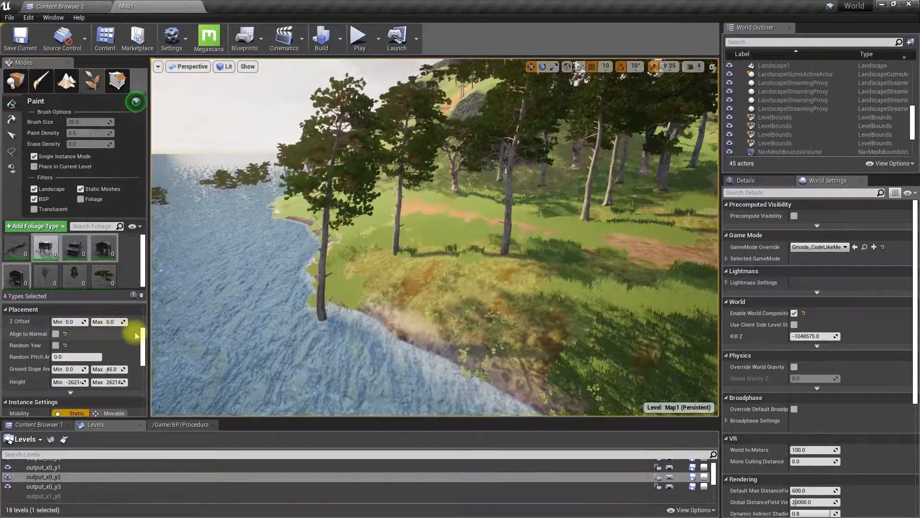
{"action": "scroll", "coordinate": [98, 336], "scroll_direction": "up", "scroll_amount": 4}
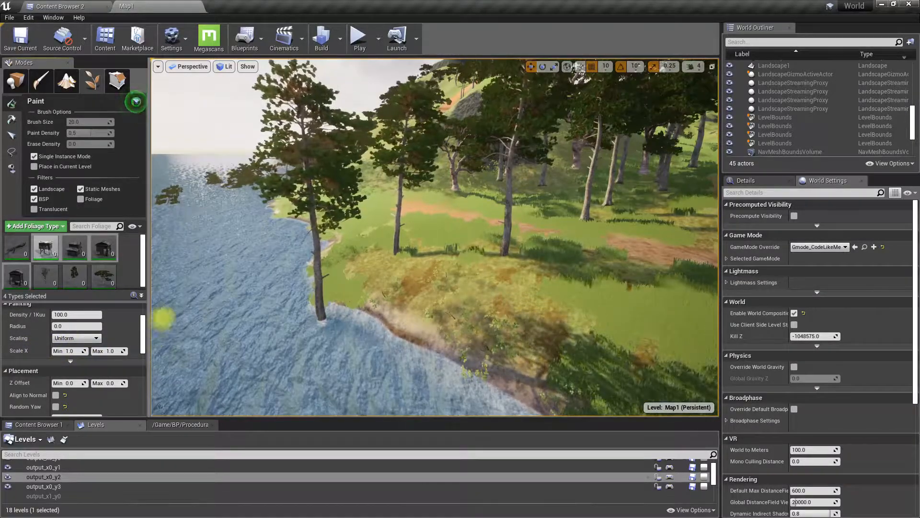
Step: Activate the selected shanty foliage types in the palette and place a shanty on the shoreline
{"action": "mouse_move", "coordinate": [434, 237]}
{"action": "right_mouse_down"}
{"action": "mouse_move", "coordinate": [531, 237]}
{"action": "mouse_move", "coordinate": [530, 278]}
{"action": "mouse_move", "coordinate": [473, 250]}
{"action": "mouse_move", "coordinate": [498, 242]}
{"action": "mouse_move", "coordinate": [498, 230]}
{"action": "mouse_move", "coordinate": [431, 221]}
{"action": "right_mouse_up"}
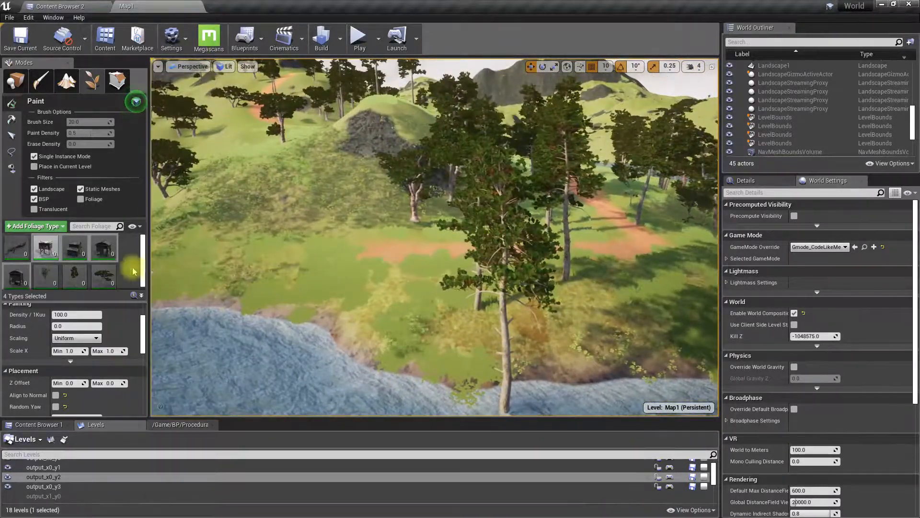
{"action": "mouse_move", "coordinate": [68, 246]}
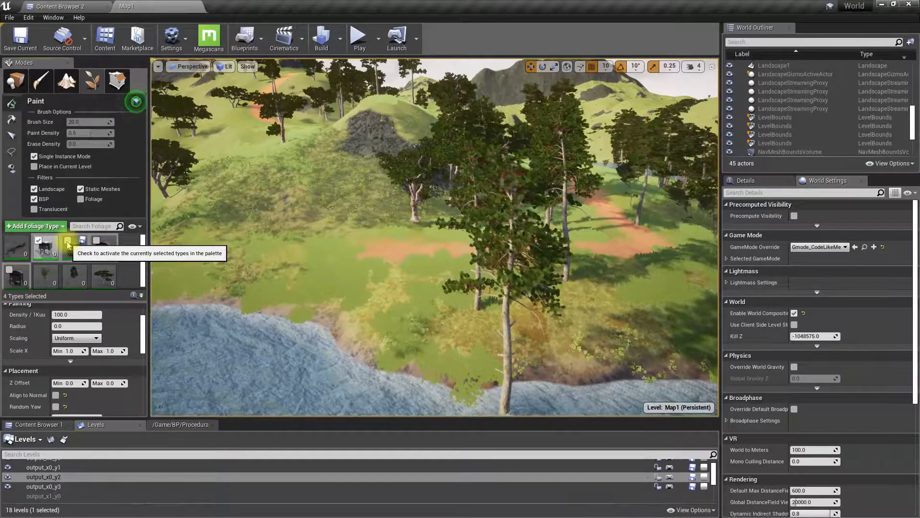
{"action": "left_click", "coordinate": [68, 241]}
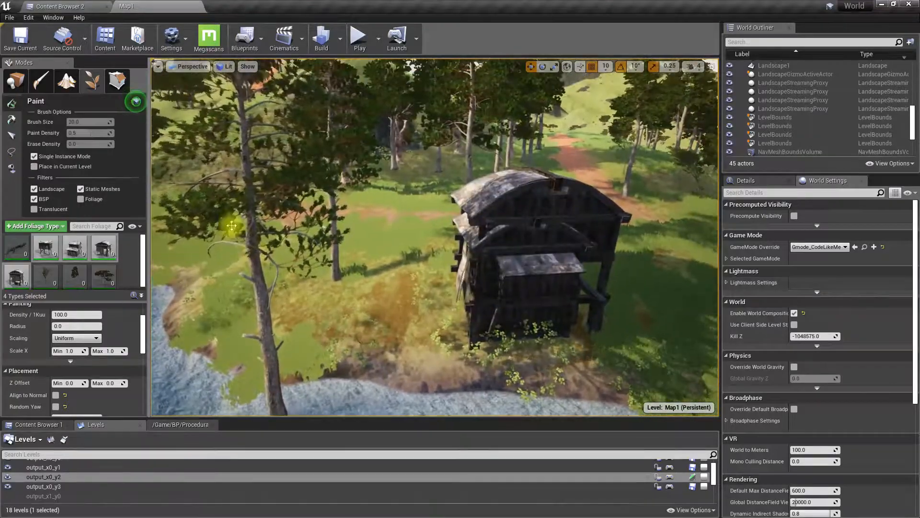
Step: Use the foliage Select tool in a full-screen viewport to position the small stilted shanty beside the larger one on the shore
{"action": "left_click", "coordinate": [11, 135]}
{"action": "mouse_move", "coordinate": [226, 212]}
{"action": "right_mouse_down"}
{"action": "mouse_move", "coordinate": [250, 212]}
{"action": "mouse_move", "coordinate": [240, 212]}
{"action": "right_mouse_up"}
{"action": "key", "text": "d"}
{"action": "scroll", "coordinate": [312, 232], "scroll_direction": "down", "scroll_amount": 5}
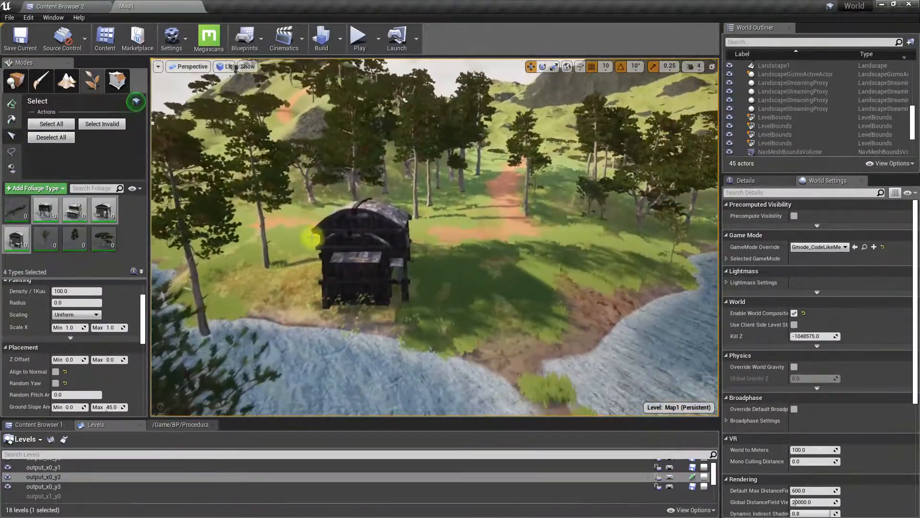
{"action": "key", "text": "F11"}
{"action": "right_click_drag", "start_coordinate": [285, 259], "coordinate": [305, 326]}
{"action": "key", "text": "w"}
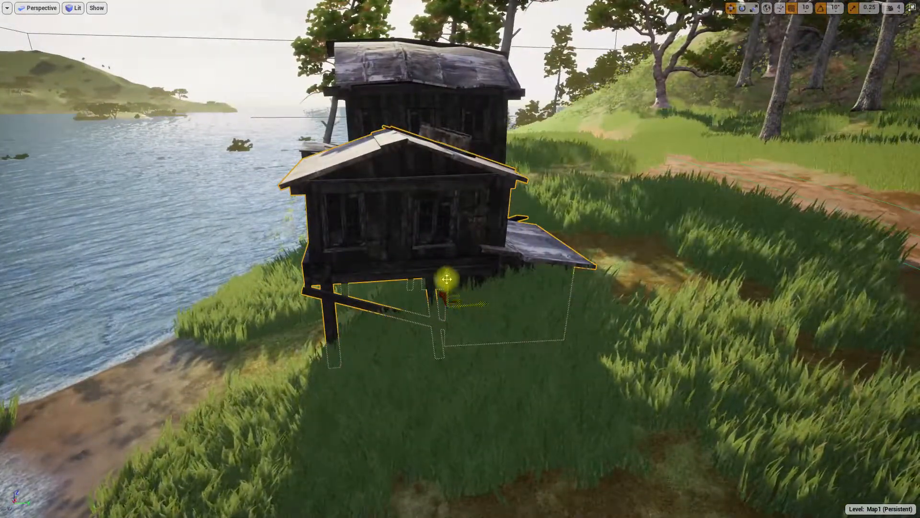
{"action": "right_click_drag", "start_coordinate": [444, 253], "coordinate": [439, 288]}
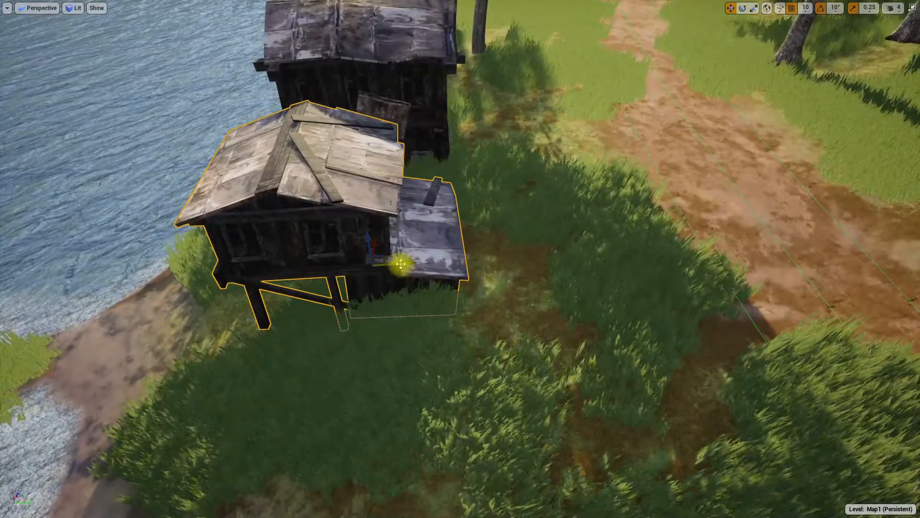
{"action": "right_click_drag", "start_coordinate": [765, 201], "coordinate": [701, 233]}
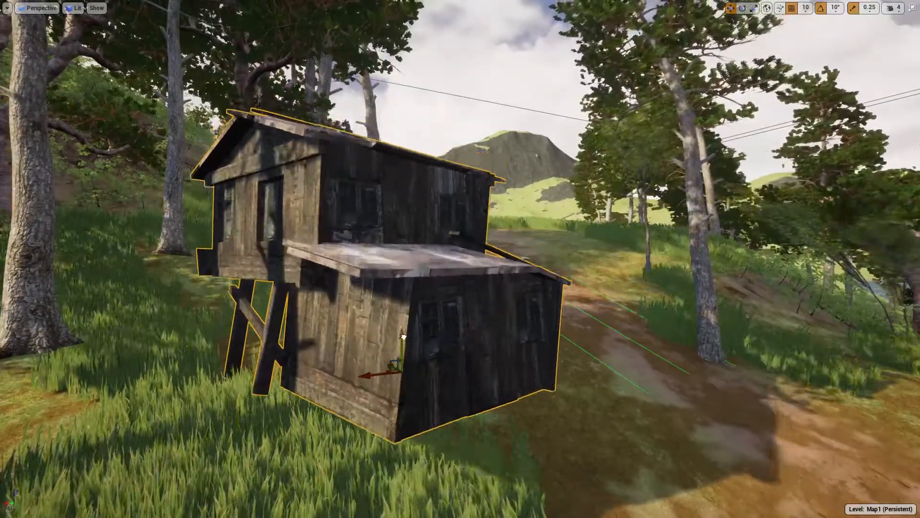
Step: Lower the two-storey shanty beside the dirt path into the ground
{"action": "left_click_drag", "start_coordinate": [408, 363], "coordinate": [409, 402]}
{"action": "right_click_drag", "start_coordinate": [537, 405], "coordinate": [479, 446]}
{"action": "key", "text": "s"}
{"action": "key", "text": "w"}
{"action": "key", "text": "f"}
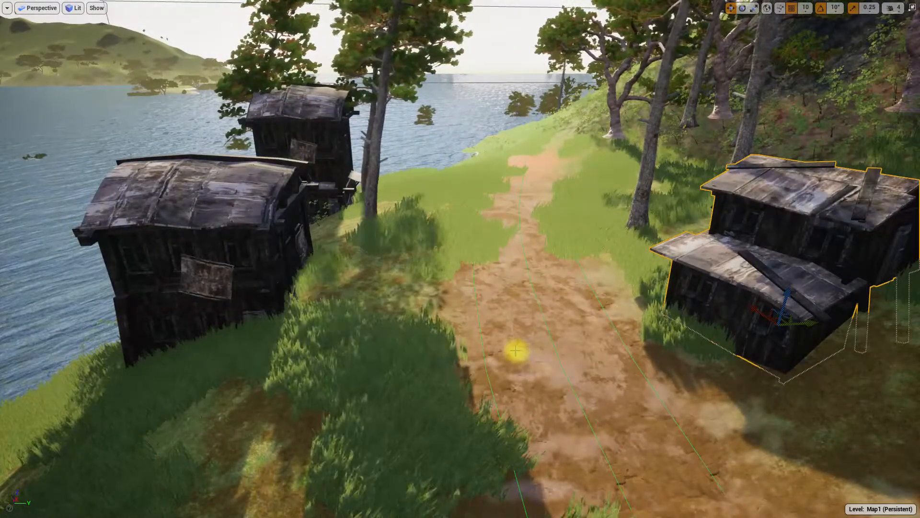
Step: Switch to Landscape sculpting with the Flatten tool and choose Landscape1 as the landscape to edit
{"action": "key", "text": "F11"}
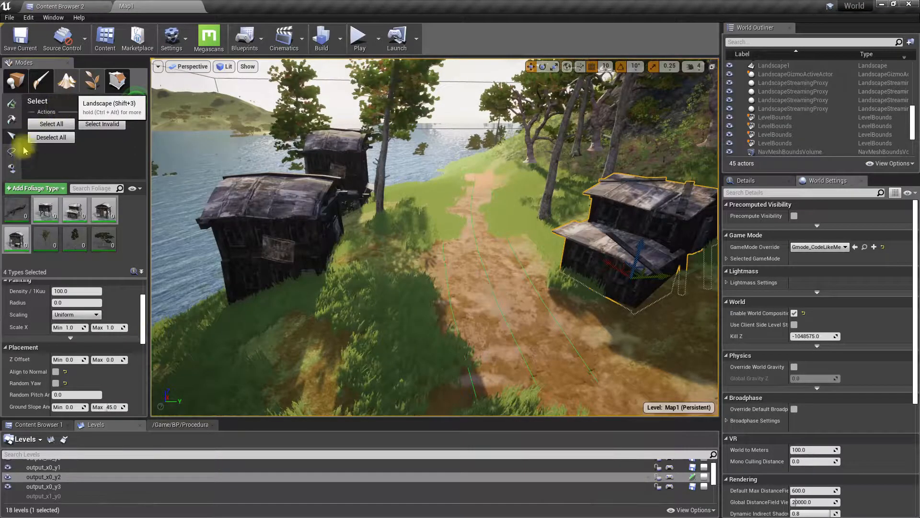
{"action": "key", "text": "shift+3"}
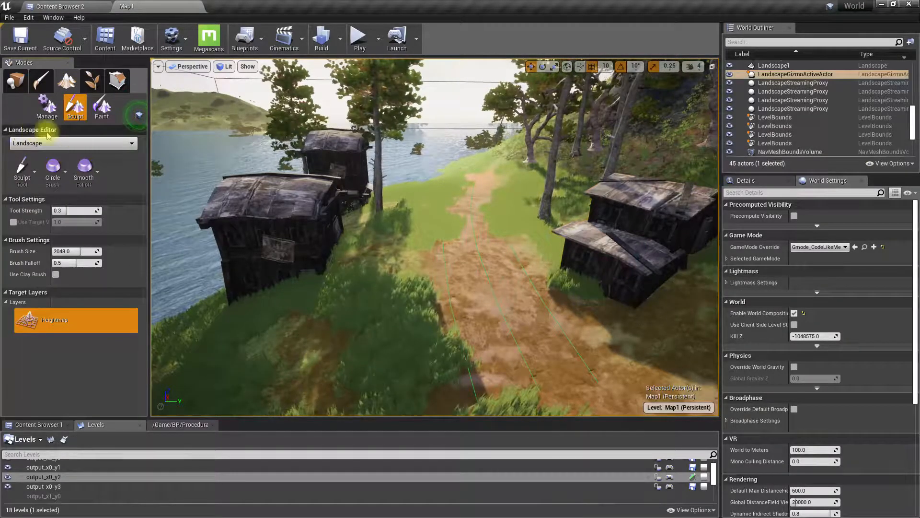
{"action": "left_click", "coordinate": [21, 170]}
{"action": "left_click", "coordinate": [66, 221]}
{"action": "right_click_drag", "start_coordinate": [222, 201], "coordinate": [223, 202]}
{"action": "key", "text": "w"}
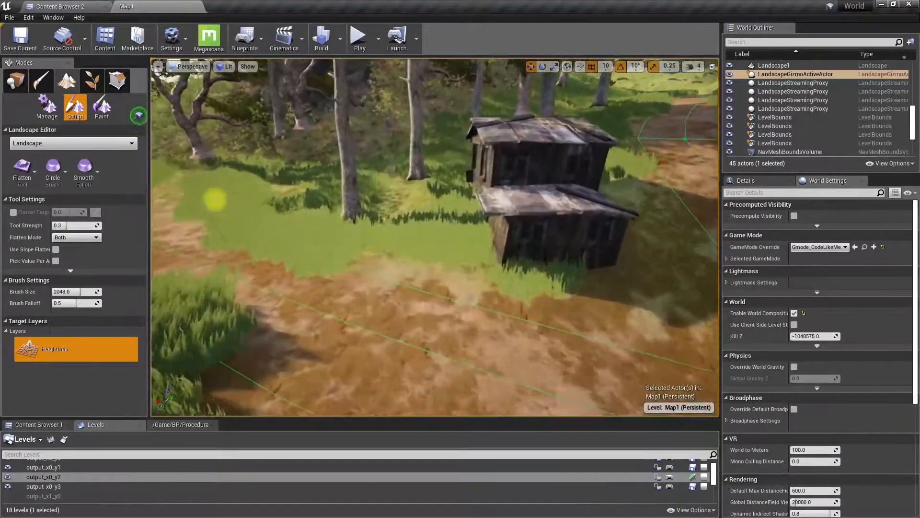
{"action": "left_click", "coordinate": [73, 143]}
{"action": "left_click", "coordinate": [29, 162]}
{"action": "mouse_move", "coordinate": [439, 272]}
{"action": "right_mouse_down"}
{"action": "mouse_move", "coordinate": [448, 281]}
{"action": "mouse_move", "coordinate": [425, 277]}
{"action": "right_mouse_up"}
Step: Reduce the sculpting brush size to 531
{"action": "key", "text": "F11"}
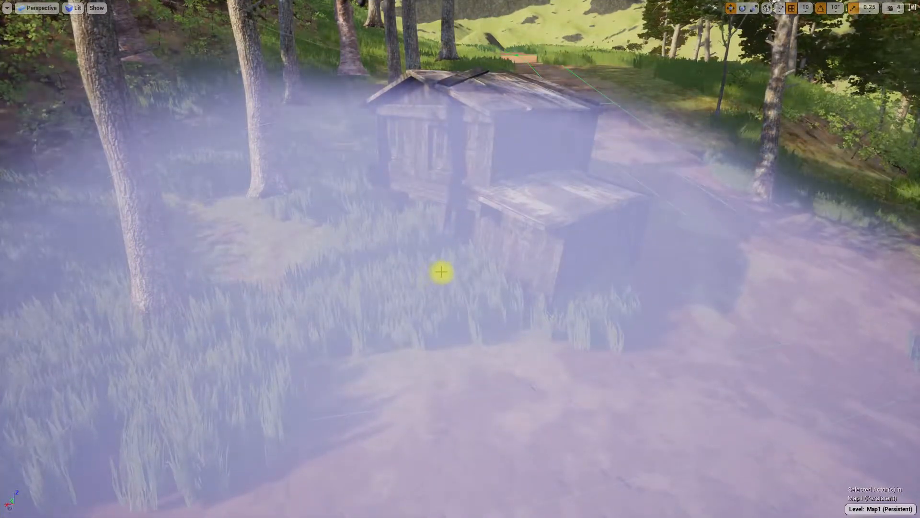
{"action": "key", "text": "bracketleft"}
{"action": "key", "text": "bracketleft"}
{"action": "key", "text": "bracketleft"}
{"action": "key", "text": "bracketleft"}
{"action": "key", "text": "bracketleft"}
{"action": "key", "text": "bracketleft"}
{"action": "key", "text": "bracketleft"}
{"action": "key", "text": "bracketleft"}
{"action": "key", "text": "bracketleft"}
{"action": "key", "text": "bracketleft"}
{"action": "key", "text": "bracketleft"}
{"action": "key", "text": "bracketleft"}
{"action": "key", "text": "bracketleft"}
{"action": "key", "text": "bracketleft"}
{"action": "key", "text": "bracketleft"}
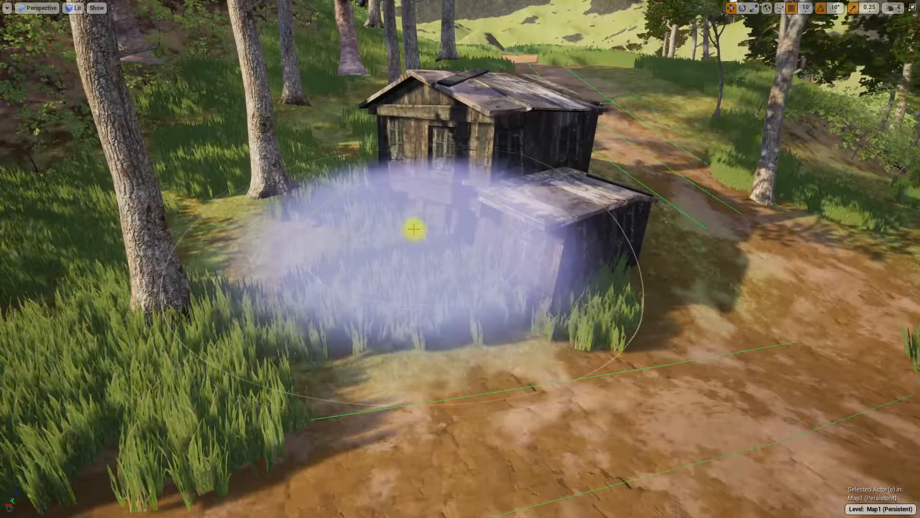
{"action": "key", "text": "F11"}
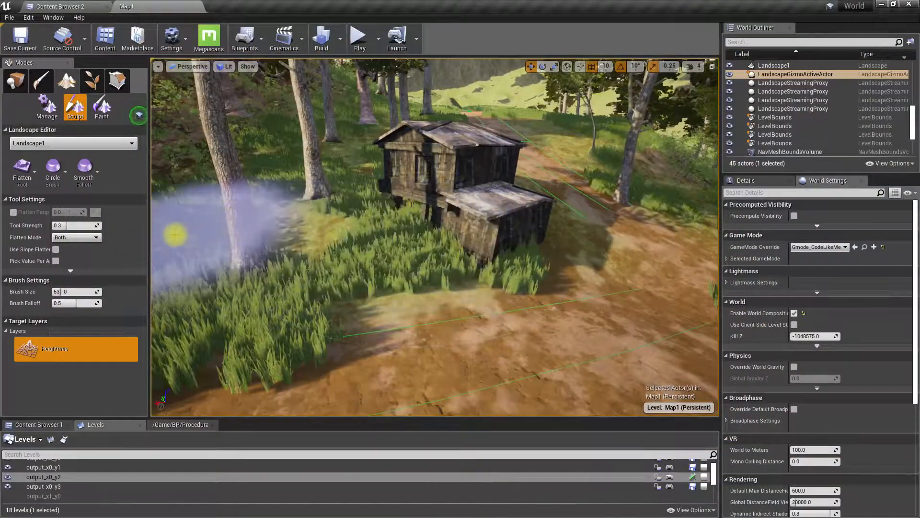
Step: Set the Flatten mode to Raise and level the ground around the two-storey shanty and the dirt path
{"action": "left_click", "coordinate": [76, 238]}
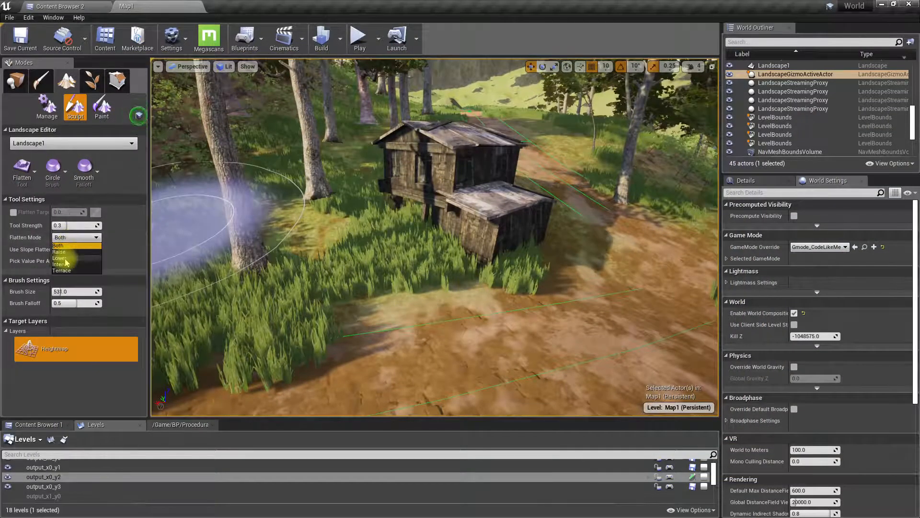
{"action": "left_click", "coordinate": [61, 252]}
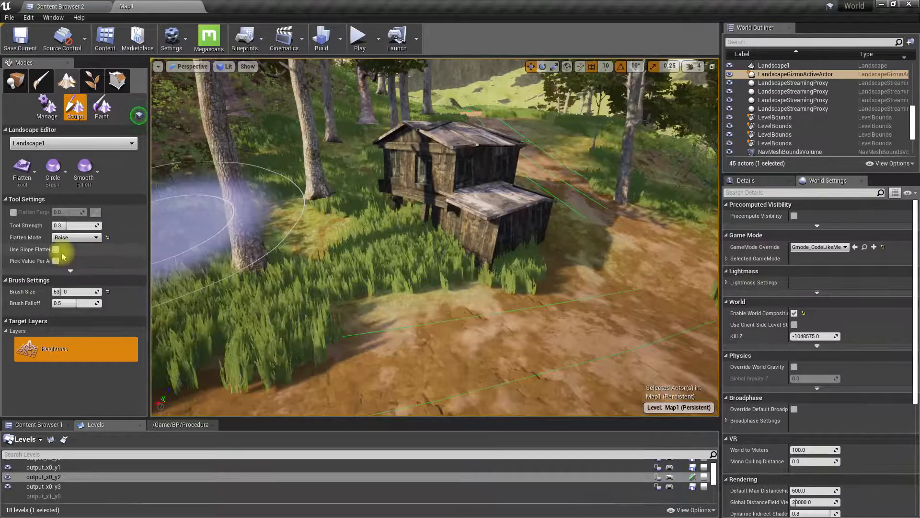
{"action": "key", "text": "d"}
{"action": "right_click_drag", "start_coordinate": [349, 267], "coordinate": [345, 244]}
{"action": "key", "text": "a"}
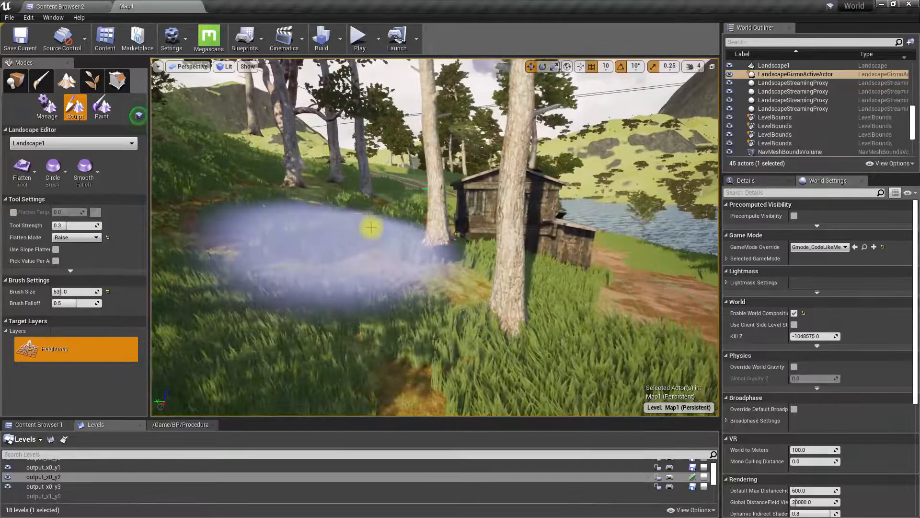
{"action": "key", "text": "d"}
{"action": "mouse_move", "coordinate": [401, 241]}
{"action": "right_mouse_down"}
{"action": "mouse_move", "coordinate": [268, 255]}
{"action": "mouse_move", "coordinate": [190, 242]}
{"action": "right_mouse_up"}
{"action": "key", "text": "d"}
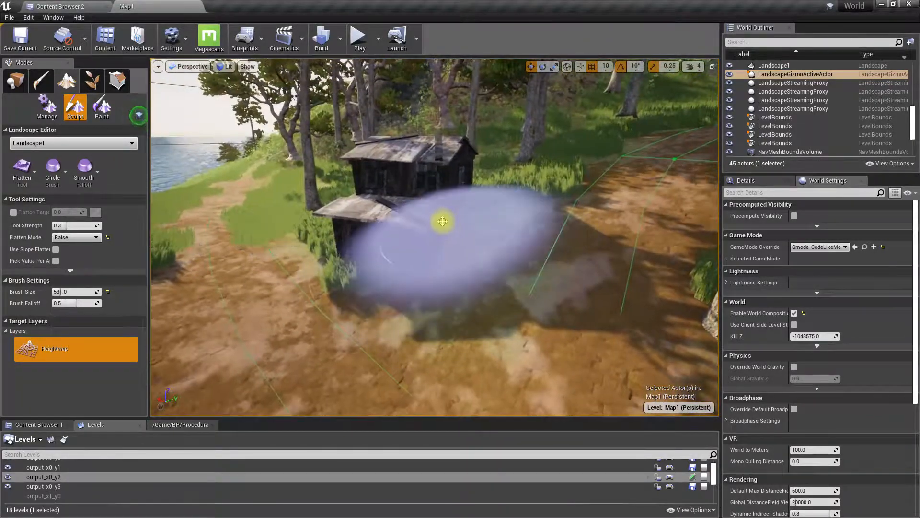
{"action": "left_click_drag", "start_coordinate": [426, 208], "coordinate": [409, 208]}
{"action": "mouse_move", "coordinate": [409, 208]}
{"action": "right_mouse_down"}
{"action": "mouse_move", "coordinate": [451, 208]}
{"action": "mouse_move", "coordinate": [379, 211]}
{"action": "mouse_move", "coordinate": [422, 211]}
{"action": "mouse_move", "coordinate": [394, 213]}
{"action": "mouse_move", "coordinate": [393, 230]}
{"action": "right_mouse_up"}
{"action": "key", "text": "w"}
{"action": "key", "text": "d"}
{"action": "key", "text": "s"}
{"action": "key", "text": "w"}
{"action": "key", "text": "w"}
{"action": "key", "text": "w"}
{"action": "left_click_drag", "start_coordinate": [427, 212], "coordinate": [448, 225]}
{"action": "mouse_move", "coordinate": [339, 211]}
{"action": "left_mouse_down"}
{"action": "mouse_move", "coordinate": [238, 236]}
{"action": "mouse_move", "coordinate": [401, 232]}
{"action": "left_mouse_up"}
Step: Raise and flatten the grassy terrain along the cliff edge above the water
{"action": "mouse_move", "coordinate": [401, 232]}
{"action": "right_mouse_down"}
{"action": "mouse_move", "coordinate": [307, 254]}
{"action": "mouse_move", "coordinate": [398, 249]}
{"action": "right_mouse_up"}
{"action": "key", "text": "a"}
{"action": "key", "text": "s"}
{"action": "mouse_move", "coordinate": [424, 234]}
{"action": "left_mouse_down"}
{"action": "mouse_move", "coordinate": [368, 243]}
{"action": "mouse_move", "coordinate": [448, 203]}
{"action": "mouse_move", "coordinate": [319, 246]}
{"action": "left_mouse_up"}
{"action": "key", "text": "w"}
{"action": "mouse_move", "coordinate": [318, 246]}
{"action": "right_mouse_down"}
{"action": "mouse_move", "coordinate": [221, 235]}
{"action": "mouse_move", "coordinate": [450, 239]}
{"action": "mouse_move", "coordinate": [480, 259]}
{"action": "mouse_move", "coordinate": [508, 254]}
{"action": "mouse_move", "coordinate": [499, 245]}
{"action": "right_mouse_up"}
{"action": "key", "text": "e"}
{"action": "key", "text": "s"}
{"action": "mouse_move", "coordinate": [361, 211]}
{"action": "left_mouse_down"}
{"action": "mouse_move", "coordinate": [400, 238]}
{"action": "mouse_move", "coordinate": [339, 239]}
{"action": "left_mouse_up"}
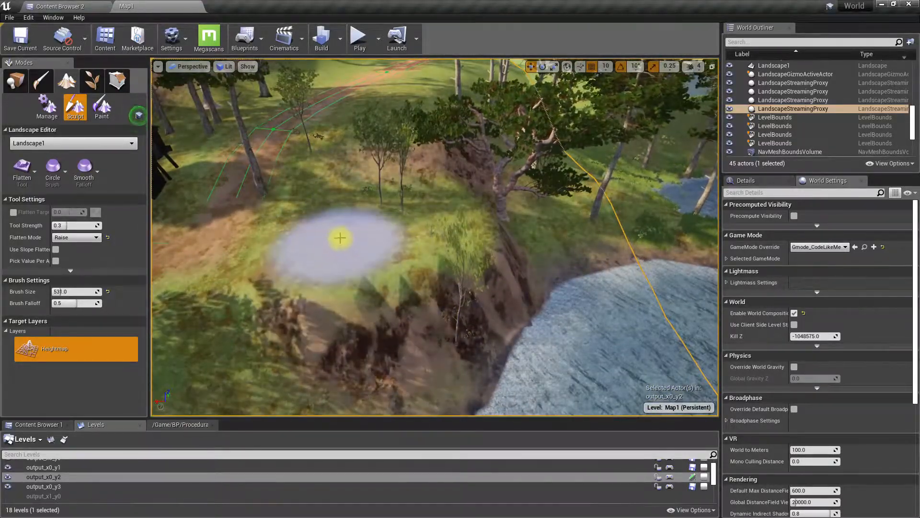
{"action": "mouse_move", "coordinate": [416, 220]}
{"action": "left_mouse_down"}
{"action": "mouse_move", "coordinate": [456, 212]}
{"action": "mouse_move", "coordinate": [405, 227]}
{"action": "left_mouse_up"}
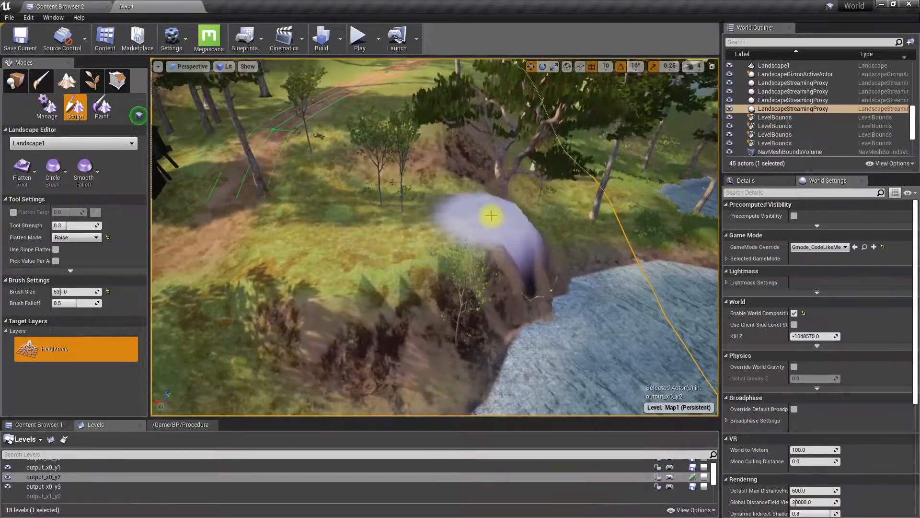
{"action": "left_click_drag", "start_coordinate": [491, 216], "coordinate": [348, 257]}
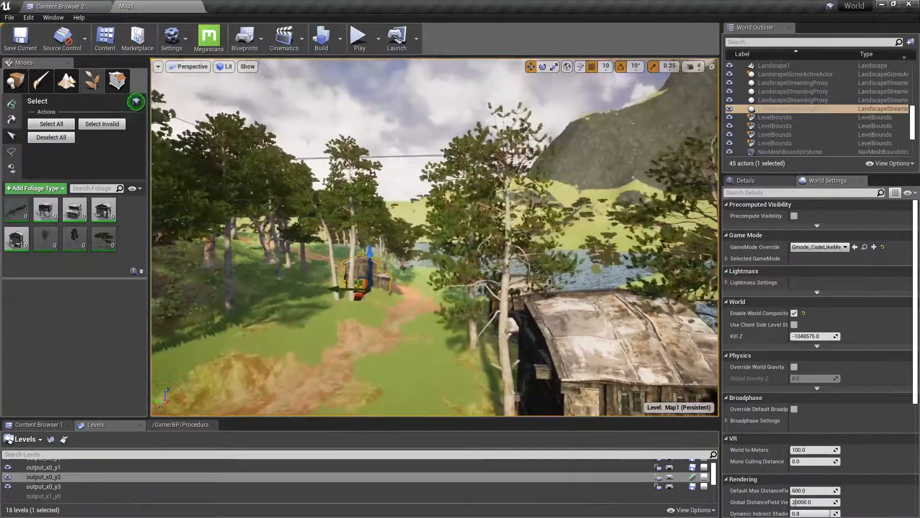
Step: Return to foliage selection and delete the two-storey shanty beside the dirt path
{"action": "key", "text": "w"}
{"action": "right_click_drag", "start_coordinate": [596, 269], "coordinate": [414, 334]}
{"action": "left_click_drag", "start_coordinate": [341, 271], "coordinate": [395, 308]}
{"action": "right_click_drag", "start_coordinate": [395, 308], "coordinate": [419, 306]}
{"action": "key", "text": "d"}
{"action": "key", "text": "e"}
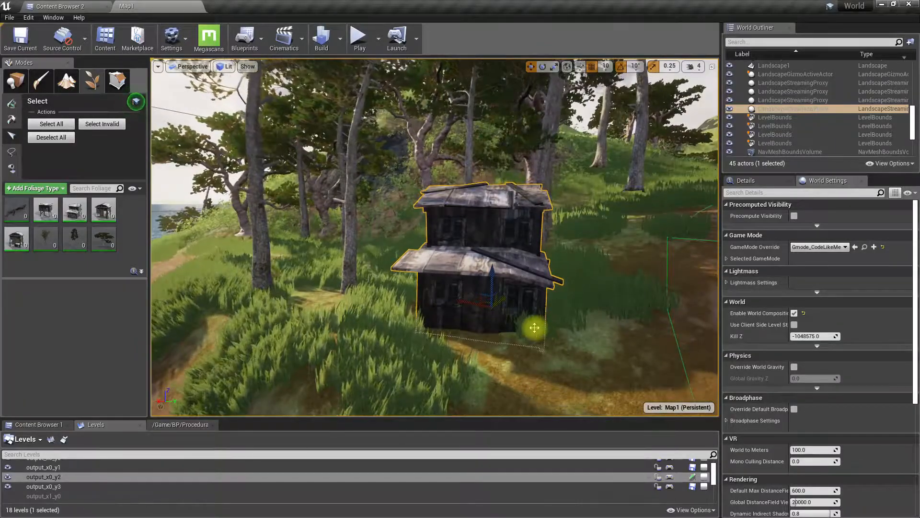
{"action": "key", "text": "Delete"}
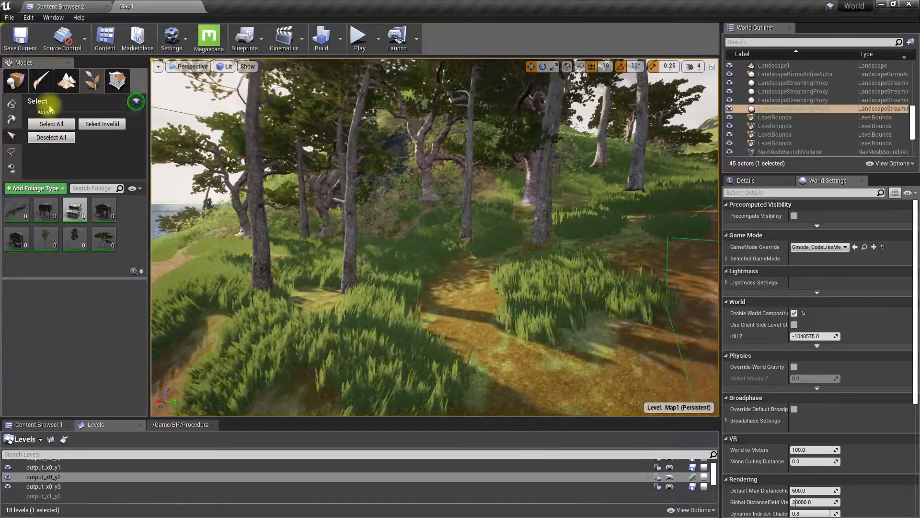
Step: Switch to the foliage Paint tool, start a new level and choose the Maps/TiledLandscape folder as its save location
{"action": "left_click", "coordinate": [12, 103]}
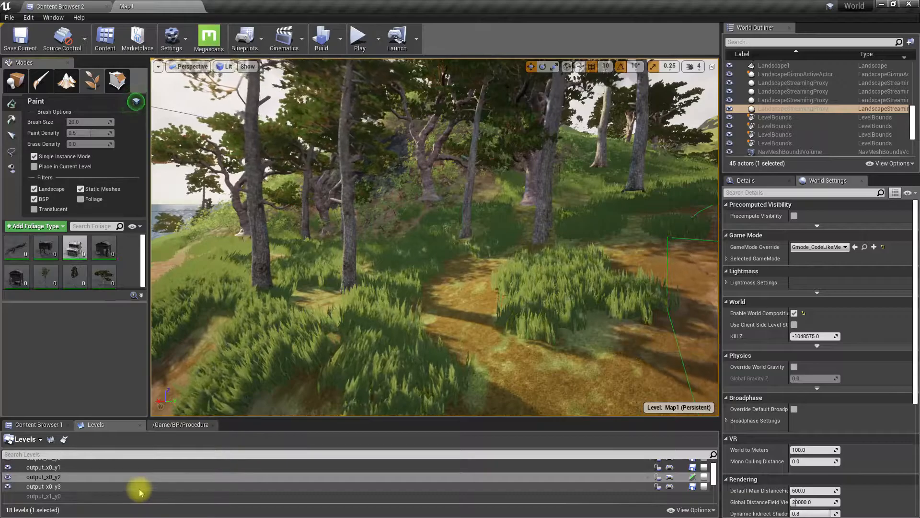
{"action": "left_click_drag", "start_coordinate": [713, 472], "coordinate": [717, 449]}
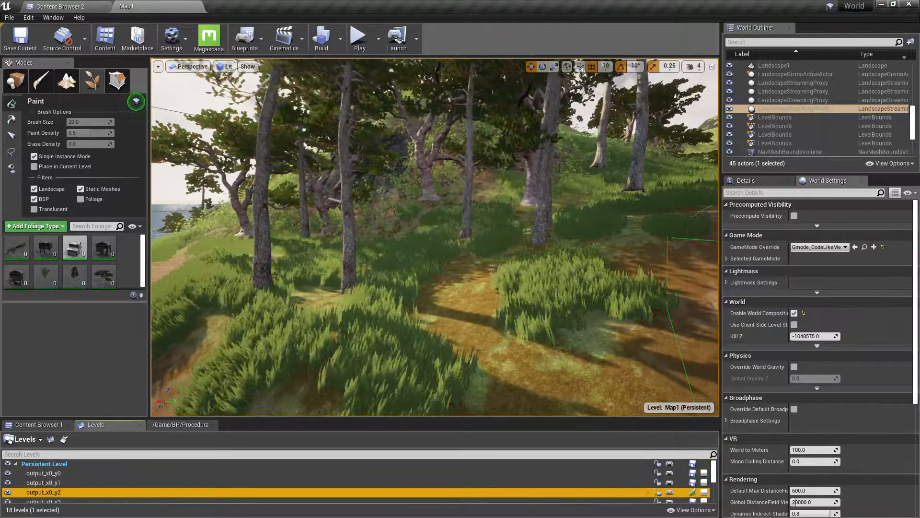
{"action": "left_click", "coordinate": [24, 439]}
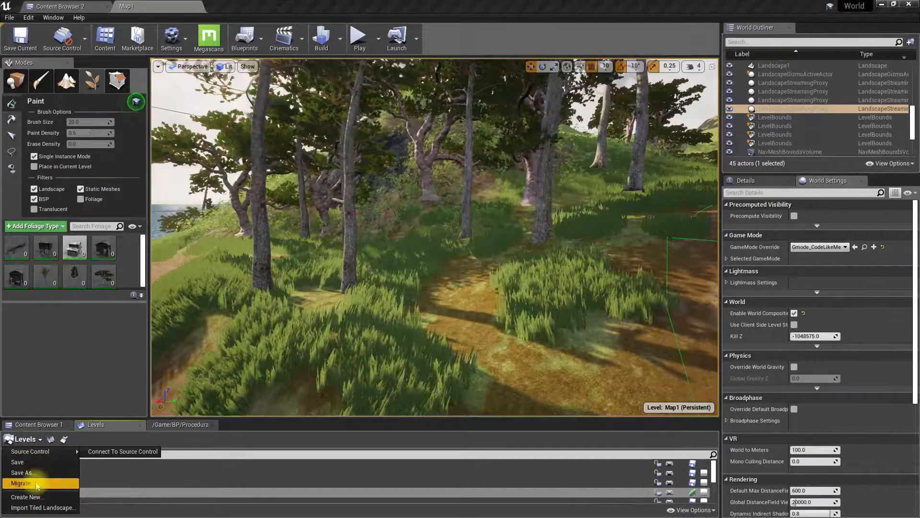
{"action": "left_click", "coordinate": [24, 497]}
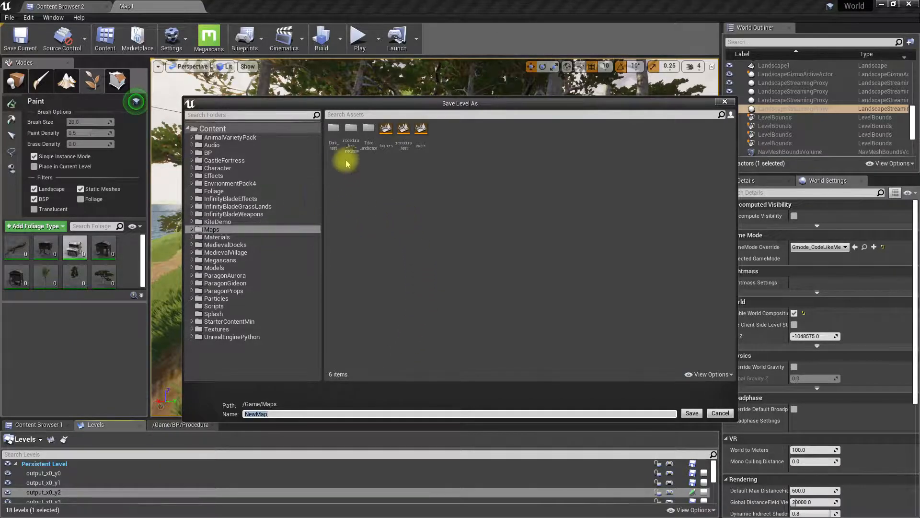
{"action": "double_click", "coordinate": [368, 132]}
{"action": "left_click", "coordinate": [282, 415]}
{"action": "type", "text": "Village"}
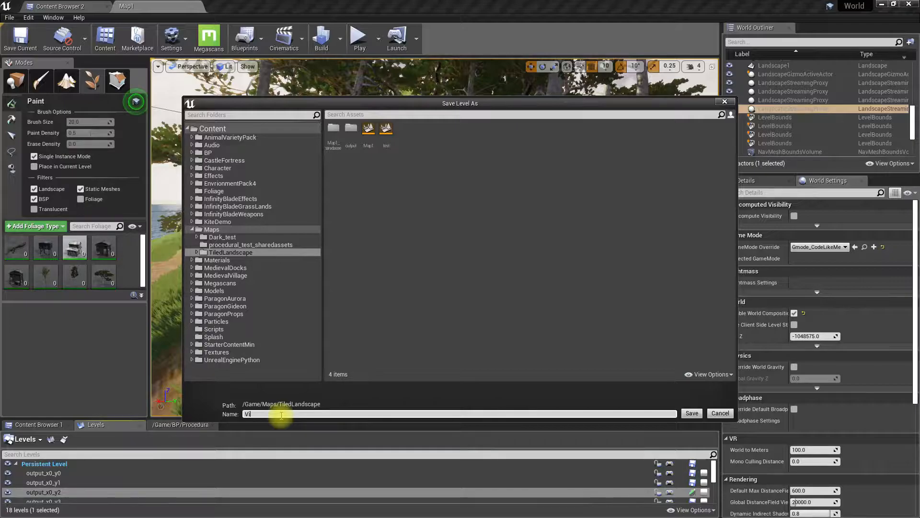
{"action": "key", "text": "BackSpace"}
{"action": "key", "text": "BackSpace"}
{"action": "key", "text": "BackSpace"}
{"action": "key", "text": "BackSpace"}
{"action": "key", "text": "BackSpace"}
{"action": "key", "text": "BackSpace"}
{"action": "key", "text": "BackSpace"}
Step: Name the new level Island and save it
{"action": "type", "text": "Island"}
{"action": "left_click", "coordinate": [692, 413]}
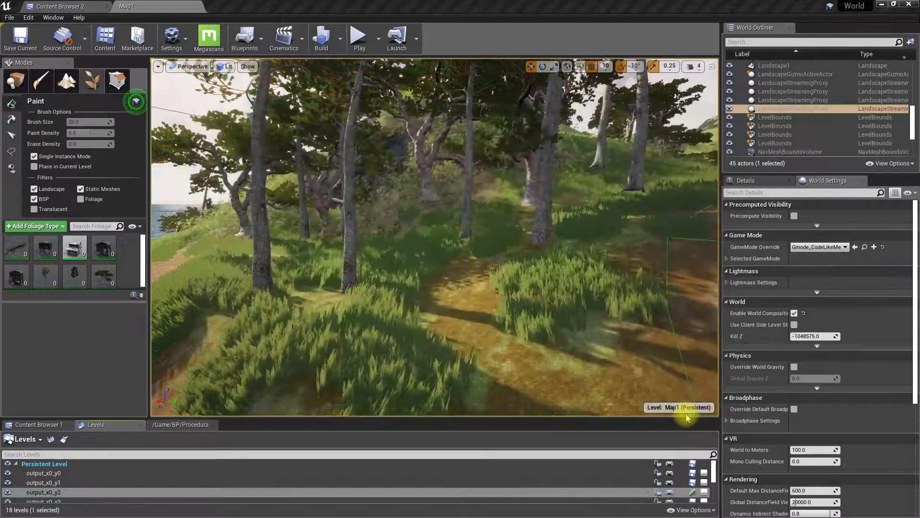
Step: Make the Island level the current level and return to Foliage mode
{"action": "right_click_drag", "start_coordinate": [294, 245], "coordinate": [365, 240]}
{"action": "left_click", "coordinate": [22, 474]}
{"action": "double_click", "coordinate": [34, 475]}
{"action": "right_click_drag", "start_coordinate": [430, 283], "coordinate": [297, 283]}
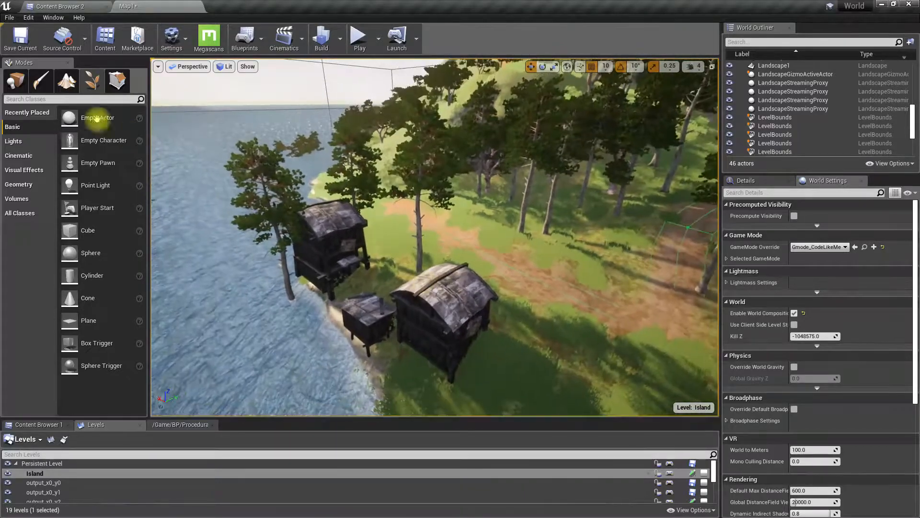
{"action": "left_click", "coordinate": [92, 80]}
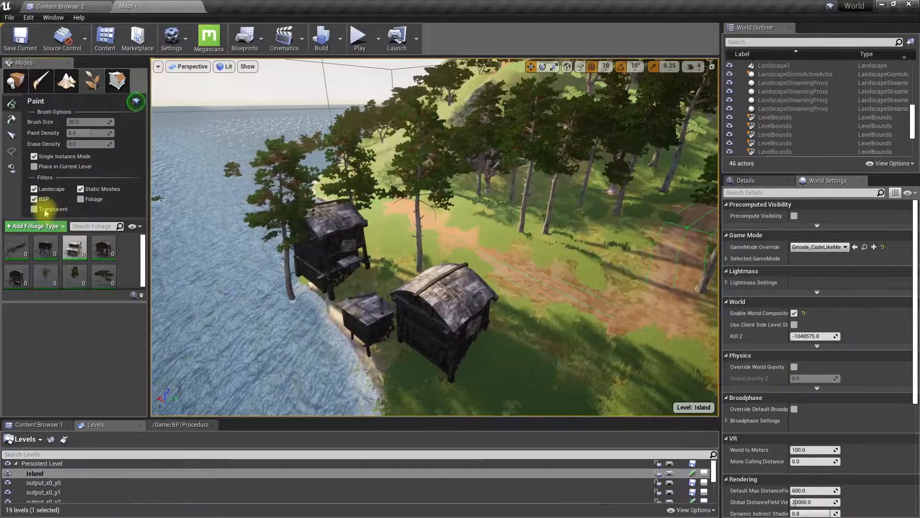
Step: Set foliage painting to place instances in the current level and select the Island level
{"action": "left_click", "coordinate": [34, 166]}
{"action": "left_click", "coordinate": [61, 483]}
{"action": "left_click", "coordinate": [55, 473]}
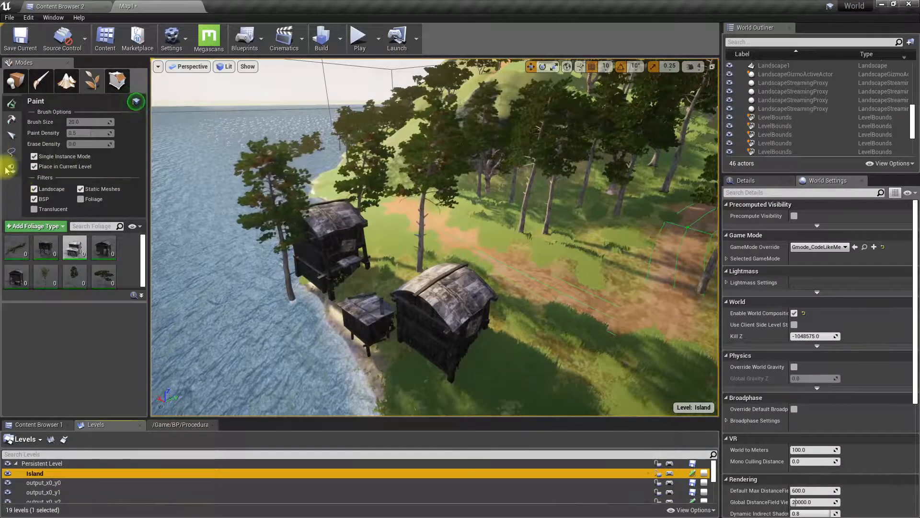
Step: Select and delete the existing foliage shanties along the shoreline
{"action": "left_click", "coordinate": [12, 136]}
{"action": "left_click", "coordinate": [444, 281]}
{"action": "key", "text": "Delete"}
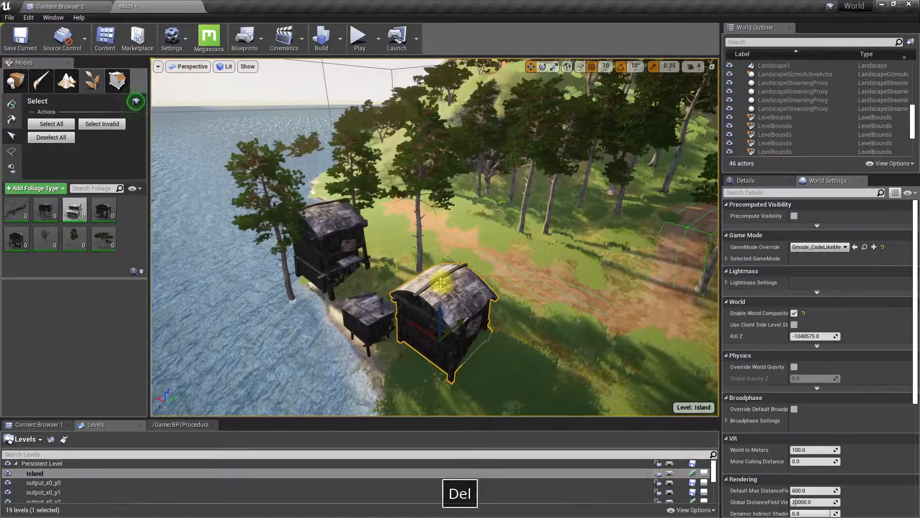
{"action": "left_click", "coordinate": [332, 265]}
{"action": "key", "text": "Delete"}
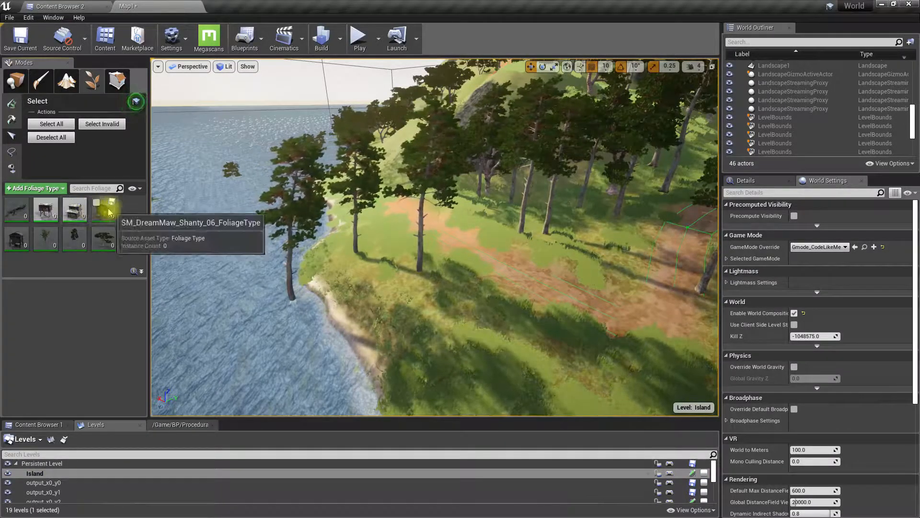
Step: Enable the remaining shanty foliage types and place a shanty with the Paint tool beside the dirt path junction
{"action": "left_click", "coordinate": [9, 232]}
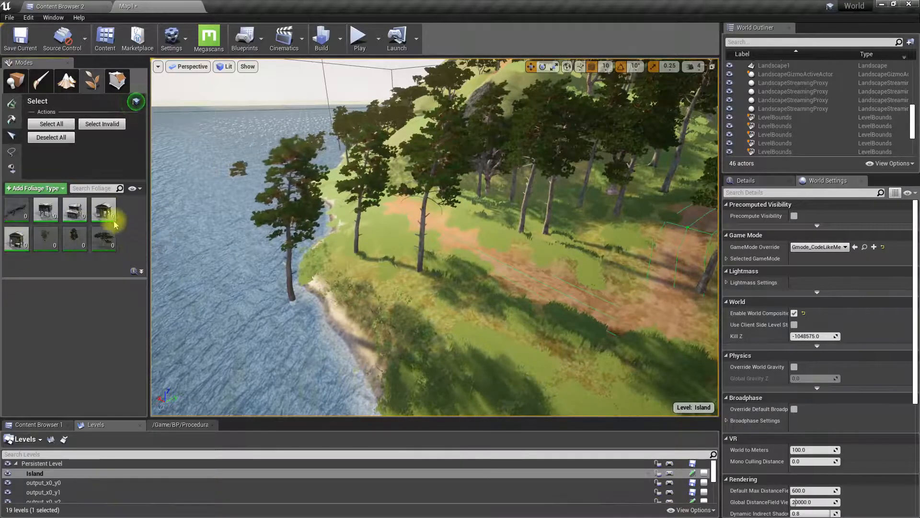
{"action": "right_click_drag", "start_coordinate": [582, 264], "coordinate": [676, 263]}
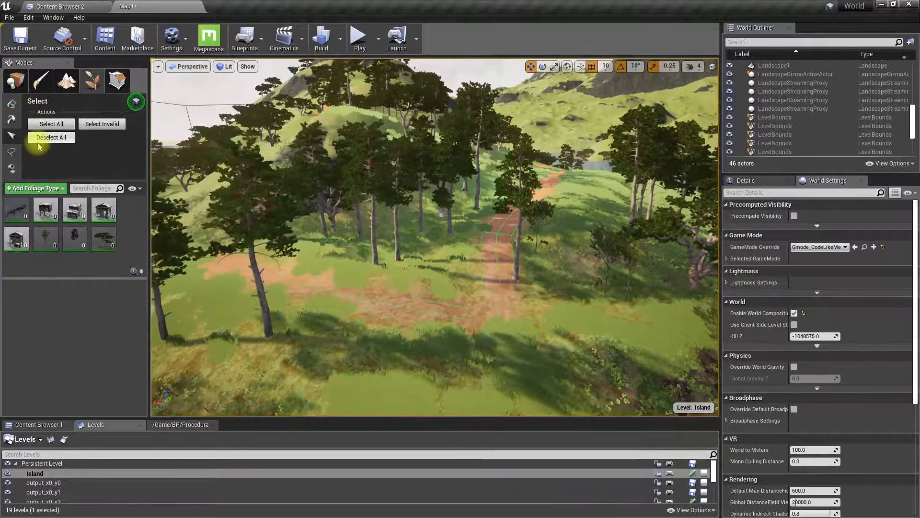
{"action": "left_click", "coordinate": [12, 103]}
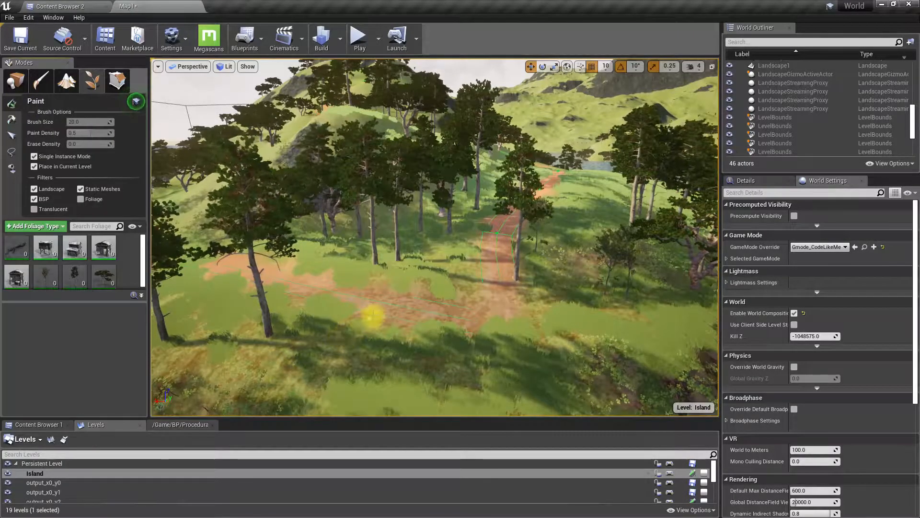
{"action": "right_click_drag", "start_coordinate": [373, 316], "coordinate": [373, 298]}
{"action": "key", "text": "w"}
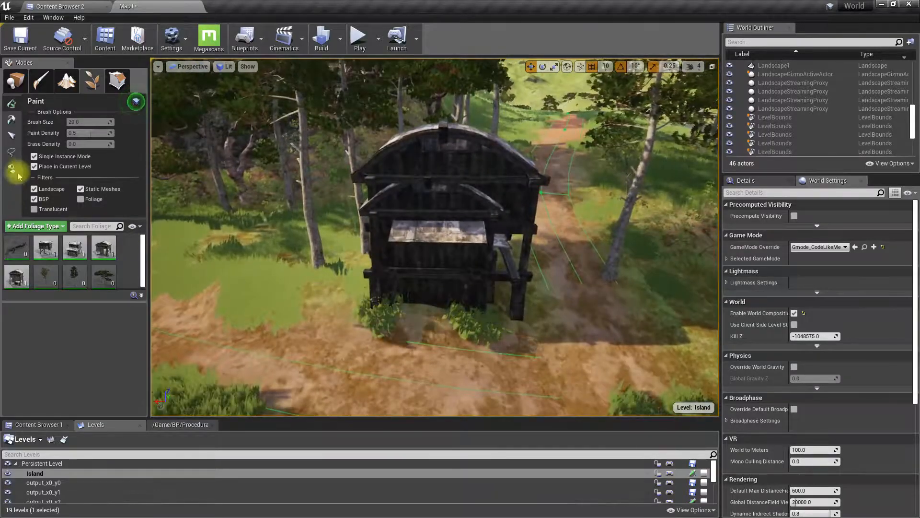
Step: Arrange selected shanties in a row beside the dirt path in the full-screen viewport, rotating the large two-storey one by 180°
{"action": "left_click", "coordinate": [11, 136]}
{"action": "mouse_move", "coordinate": [465, 361]}
{"action": "right_mouse_down"}
{"action": "mouse_move", "coordinate": [441, 360]}
{"action": "mouse_move", "coordinate": [451, 362]}
{"action": "mouse_move", "coordinate": [422, 379]}
{"action": "mouse_move", "coordinate": [431, 371]}
{"action": "mouse_move", "coordinate": [398, 367]}
{"action": "mouse_move", "coordinate": [418, 357]}
{"action": "mouse_move", "coordinate": [480, 369]}
{"action": "mouse_move", "coordinate": [467, 372]}
{"action": "mouse_move", "coordinate": [477, 365]}
{"action": "right_mouse_up"}
{"action": "key", "text": "F11"}
{"action": "key", "text": "d"}
{"action": "key", "text": "a"}
{"action": "key", "text": "a"}
{"action": "key", "text": "s"}
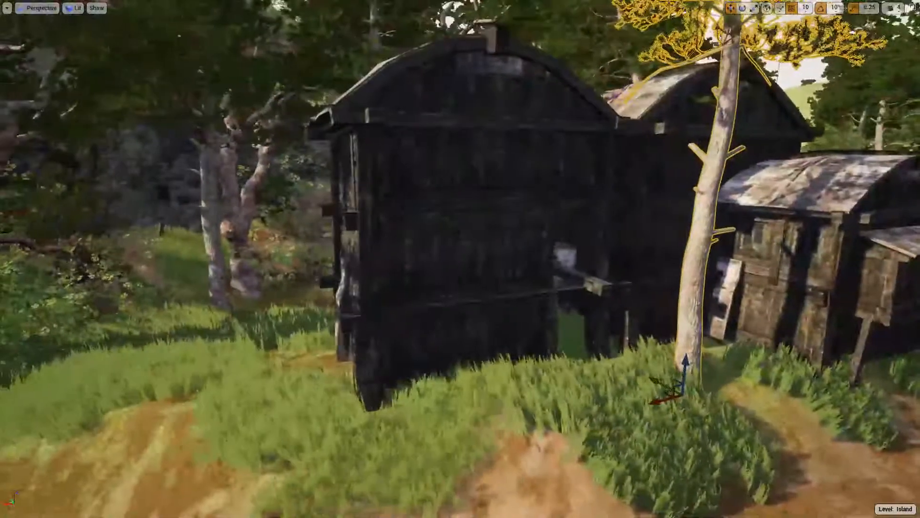
{"action": "right_click_drag", "start_coordinate": [385, 168], "coordinate": [379, 169]}
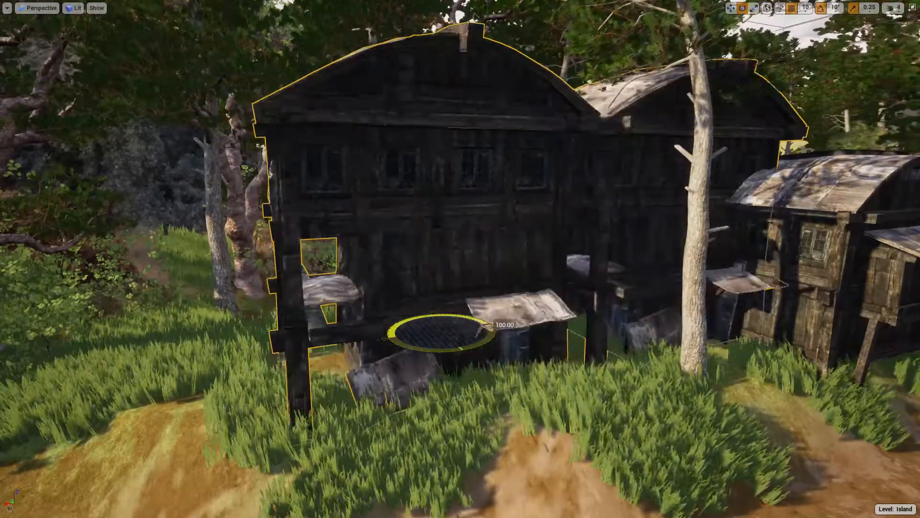
Step: Position the small stilt shanties across the path and along the grassy shoreline
{"action": "right_click_drag", "start_coordinate": [455, 360], "coordinate": [657, 396]}
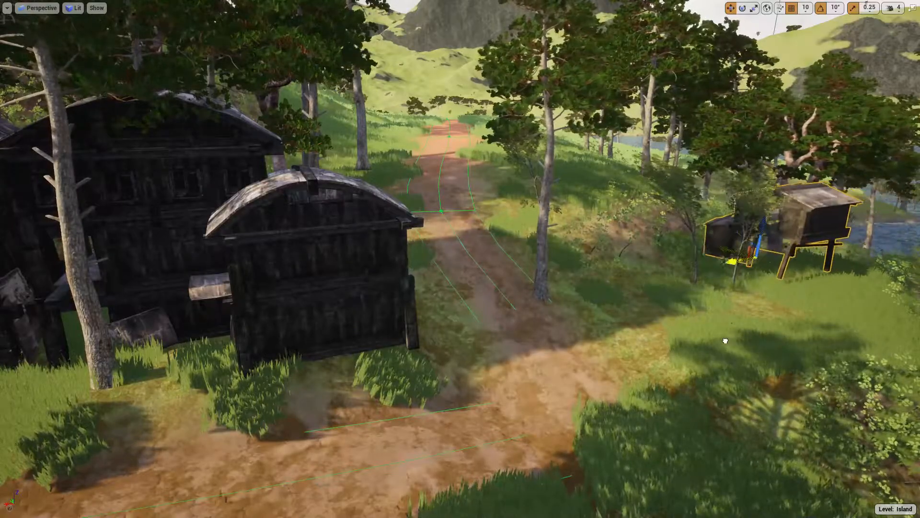
{"action": "right_click_drag", "start_coordinate": [762, 247], "coordinate": [825, 247]}
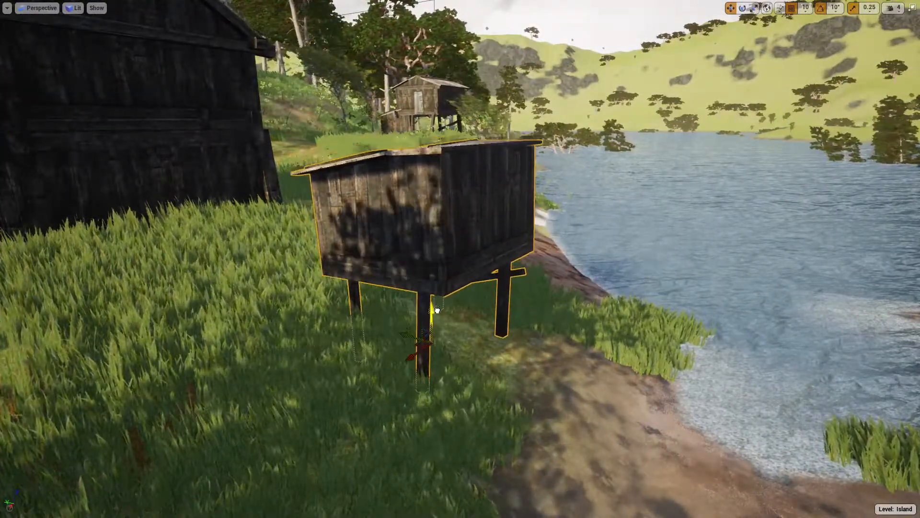
{"action": "right_click_drag", "start_coordinate": [441, 328], "coordinate": [288, 403]}
Step: Rotate the two-storey shanty beside the path by -40° and leave the full-screen viewport
{"action": "right_click_drag", "start_coordinate": [564, 375], "coordinate": [569, 342]}
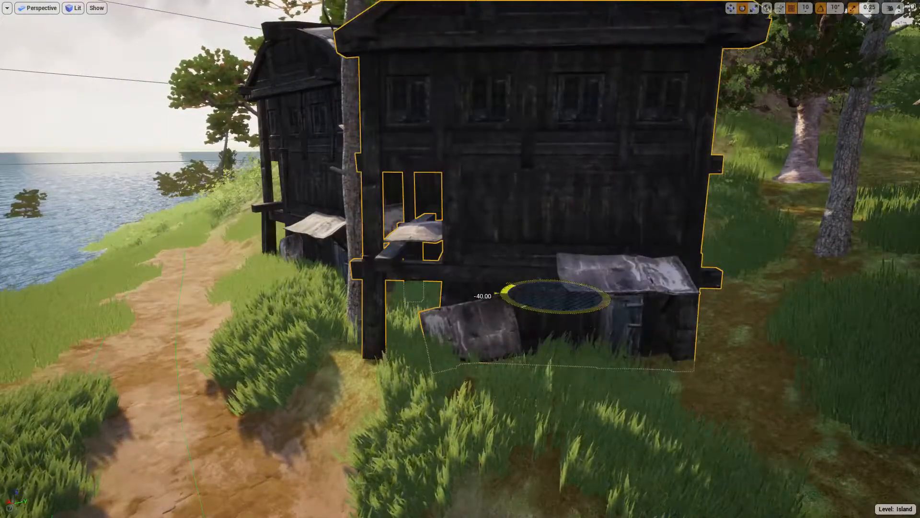
{"action": "right_click_drag", "start_coordinate": [503, 291], "coordinate": [623, 309]}
{"action": "key", "text": "s"}
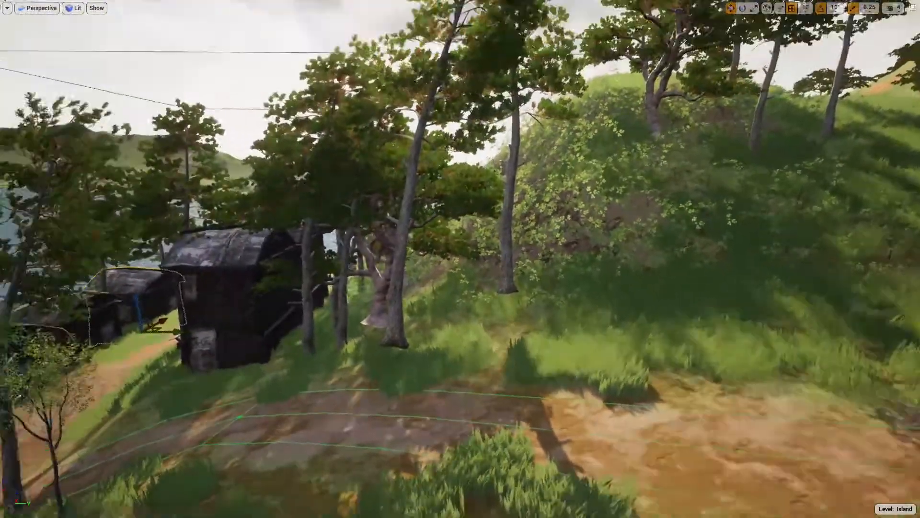
{"action": "mouse_move", "coordinate": [382, 287]}
{"action": "right_mouse_down"}
{"action": "mouse_move", "coordinate": [336, 326]}
{"action": "mouse_move", "coordinate": [345, 293]}
{"action": "mouse_move", "coordinate": [355, 326]}
{"action": "mouse_move", "coordinate": [382, 287]}
{"action": "right_mouse_up"}
{"action": "key", "text": "F11"}
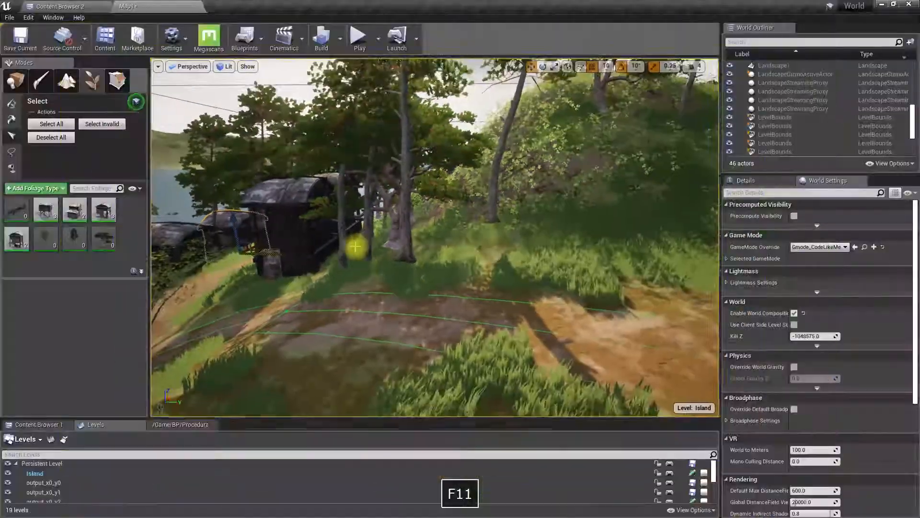
Step: Switch to landscape sculpting, try flattening the slope beside the dirt path in Raise mode and undo the unwanted strokes
{"action": "left_click", "coordinate": [66, 80]}
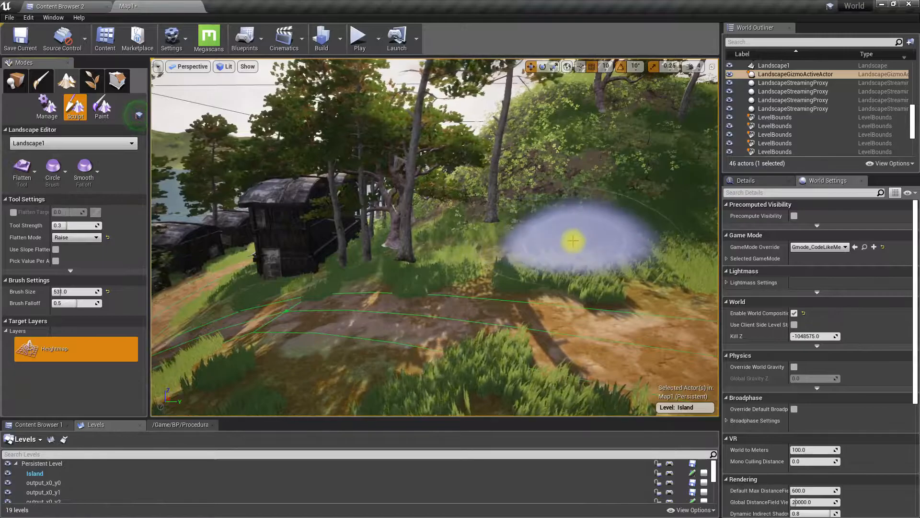
{"action": "mouse_move", "coordinate": [593, 251]}
{"action": "left_mouse_down"}
{"action": "mouse_move", "coordinate": [473, 240]}
{"action": "mouse_move", "coordinate": [488, 234]}
{"action": "left_mouse_up"}
{"action": "mouse_move", "coordinate": [488, 235]}
{"action": "right_mouse_down"}
{"action": "mouse_move", "coordinate": [561, 239]}
{"action": "mouse_move", "coordinate": [551, 224]}
{"action": "right_mouse_up"}
{"action": "key", "text": "ctrl+z"}
{"action": "mouse_move", "coordinate": [538, 183]}
{"action": "left_mouse_down"}
{"action": "mouse_move", "coordinate": [485, 182]}
{"action": "mouse_move", "coordinate": [571, 211]}
{"action": "mouse_move", "coordinate": [526, 203]}
{"action": "mouse_move", "coordinate": [516, 211]}
{"action": "left_mouse_up"}
{"action": "mouse_move", "coordinate": [516, 211]}
{"action": "right_mouse_down"}
{"action": "mouse_move", "coordinate": [623, 214]}
{"action": "mouse_move", "coordinate": [526, 237]}
{"action": "right_mouse_up"}
{"action": "left_click_drag", "start_coordinate": [526, 236], "coordinate": [315, 272]}
{"action": "mouse_move", "coordinate": [400, 245]}
{"action": "left_mouse_down"}
{"action": "mouse_move", "coordinate": [427, 255]}
{"action": "mouse_move", "coordinate": [369, 273]}
{"action": "left_mouse_up"}
{"action": "mouse_move", "coordinate": [369, 273]}
{"action": "right_mouse_down"}
{"action": "mouse_move", "coordinate": [528, 269]}
{"action": "mouse_move", "coordinate": [353, 271]}
{"action": "right_mouse_up"}
{"action": "mouse_move", "coordinate": [353, 271]}
{"action": "left_mouse_down"}
{"action": "mouse_move", "coordinate": [319, 240]}
{"action": "mouse_move", "coordinate": [382, 240]}
{"action": "mouse_move", "coordinate": [438, 261]}
{"action": "left_mouse_up"}
{"action": "key", "text": "ctrl+z"}
{"action": "key", "text": "ctrl+z"}
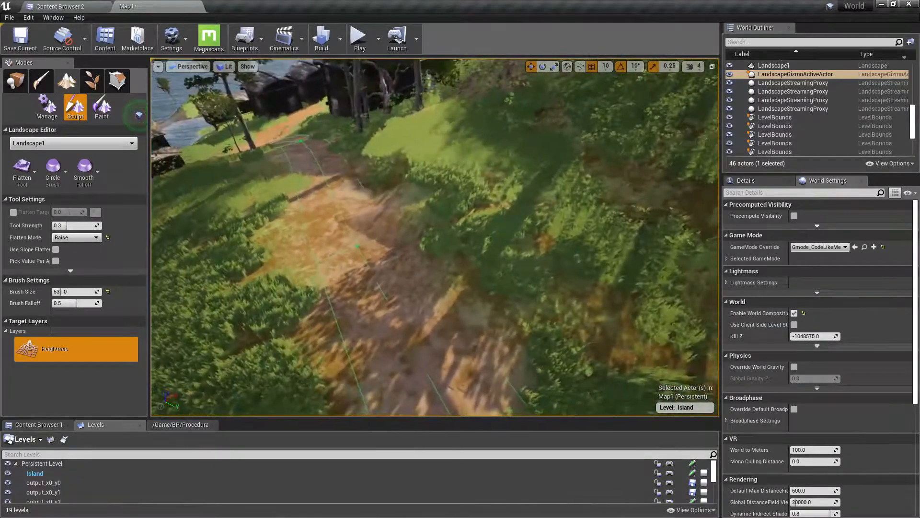
Step: Set the Flatten tool's mode to Both for the grassy slope beside the path
{"action": "right_click_drag", "start_coordinate": [464, 193], "coordinate": [527, 139]}
{"action": "key", "text": "w"}
{"action": "right_click_drag", "start_coordinate": [435, 237], "coordinate": [618, 233]}
{"action": "right_click_drag", "start_coordinate": [434, 237], "coordinate": [374, 220]}
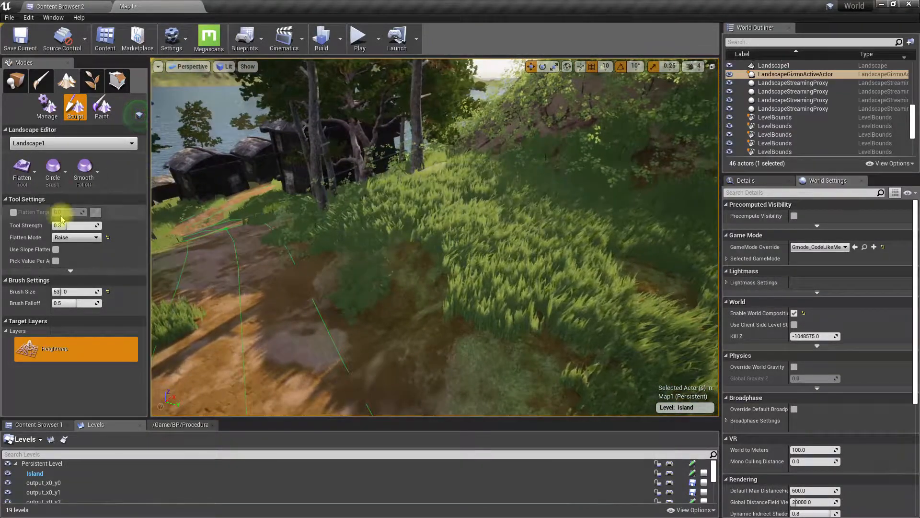
{"action": "left_click", "coordinate": [70, 237]}
{"action": "left_click", "coordinate": [58, 245]}
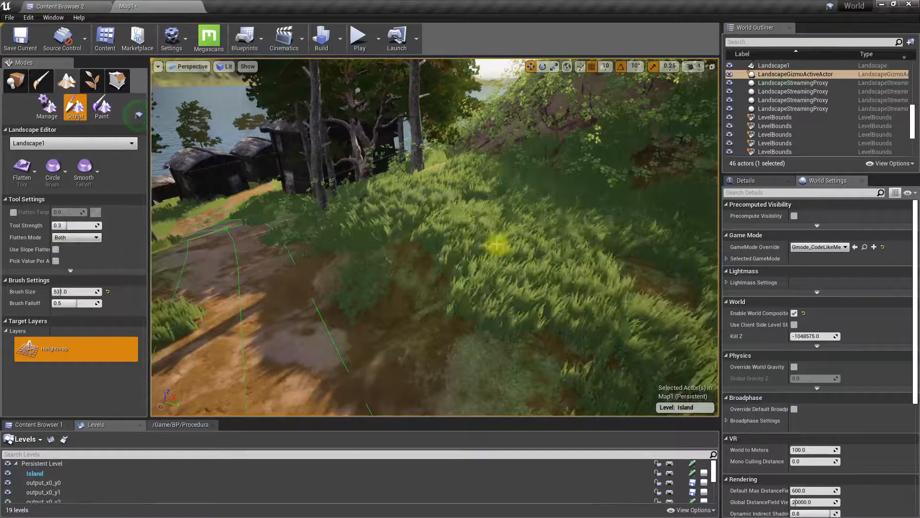
{"action": "left_click_drag", "start_coordinate": [422, 245], "coordinate": [448, 244]}
{"action": "right_click_drag", "start_coordinate": [448, 244], "coordinate": [389, 264]}
{"action": "key", "text": "ctrl+z"}
{"action": "key", "text": "ctrl+z"}
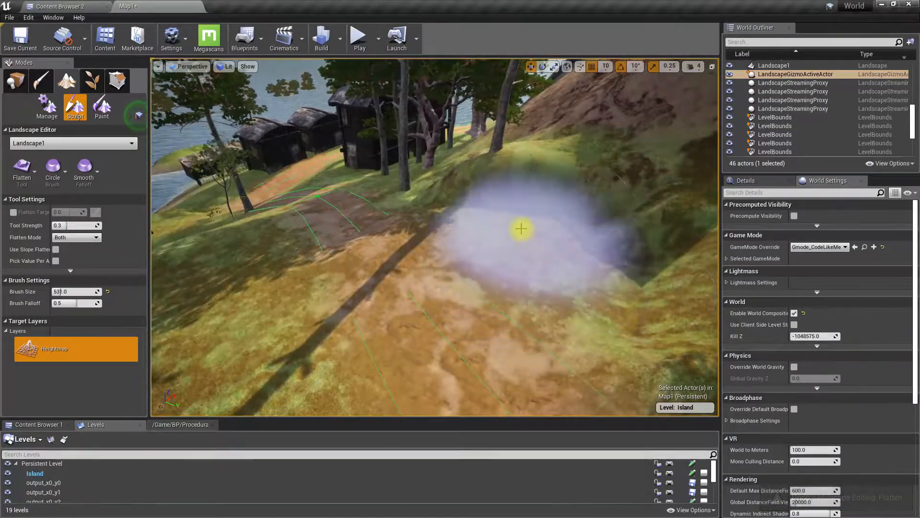
Step: Flatten the ground at the foot of the rocky hillside beside the dirt path
{"action": "mouse_move", "coordinate": [512, 208]}
{"action": "left_mouse_down"}
{"action": "mouse_move", "coordinate": [575, 246]}
{"action": "mouse_move", "coordinate": [602, 279]}
{"action": "left_mouse_up"}
{"action": "mouse_move", "coordinate": [602, 280]}
{"action": "right_mouse_down"}
{"action": "mouse_move", "coordinate": [710, 268]}
{"action": "mouse_move", "coordinate": [429, 267]}
{"action": "right_mouse_up"}
{"action": "left_click_drag", "start_coordinate": [387, 281], "coordinate": [293, 295]}
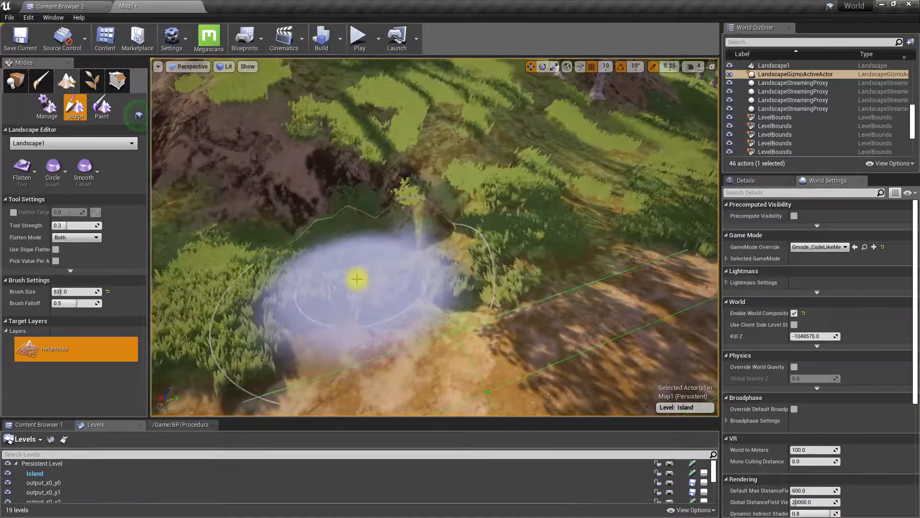
{"action": "right_click_drag", "start_coordinate": [261, 289], "coordinate": [254, 223]}
{"action": "mouse_move", "coordinate": [401, 289]}
{"action": "left_mouse_down"}
{"action": "mouse_move", "coordinate": [376, 292]}
{"action": "mouse_move", "coordinate": [382, 302]}
{"action": "left_mouse_up"}
{"action": "mouse_move", "coordinate": [382, 302]}
{"action": "right_mouse_down"}
{"action": "mouse_move", "coordinate": [288, 336]}
{"action": "mouse_move", "coordinate": [297, 326]}
{"action": "mouse_move", "coordinate": [474, 297]}
{"action": "mouse_move", "coordinate": [374, 336]}
{"action": "mouse_move", "coordinate": [298, 292]}
{"action": "mouse_move", "coordinate": [273, 297]}
{"action": "mouse_move", "coordinate": [259, 317]}
{"action": "mouse_move", "coordinate": [336, 321]}
{"action": "mouse_move", "coordinate": [254, 355]}
{"action": "mouse_move", "coordinate": [242, 353]}
{"action": "mouse_move", "coordinate": [244, 331]}
{"action": "right_mouse_up"}
Step: Flatten the grassy ground on the lake side of the dirt path
{"action": "key", "text": "w"}
{"action": "key", "text": "w"}
{"action": "key", "text": "w"}
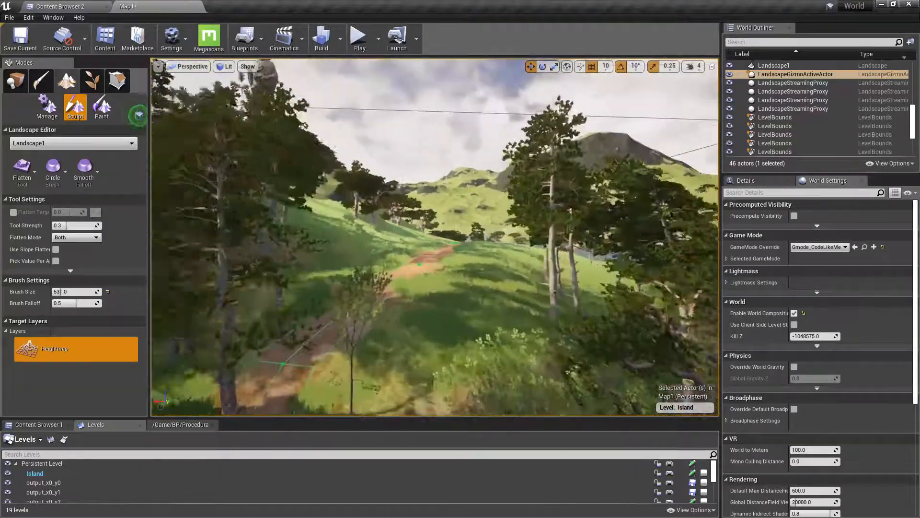
{"action": "key", "text": "w"}
{"action": "right_click_drag", "start_coordinate": [431, 216], "coordinate": [431, 283]}
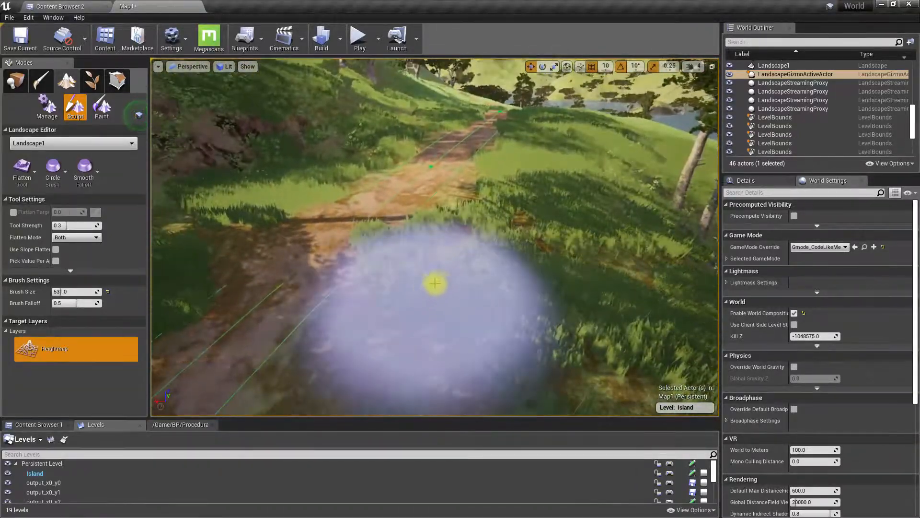
{"action": "left_click_drag", "start_coordinate": [485, 288], "coordinate": [514, 286]}
{"action": "mouse_move", "coordinate": [514, 286]}
{"action": "right_mouse_down"}
{"action": "mouse_move", "coordinate": [427, 288]}
{"action": "mouse_move", "coordinate": [444, 302]}
{"action": "right_mouse_up"}
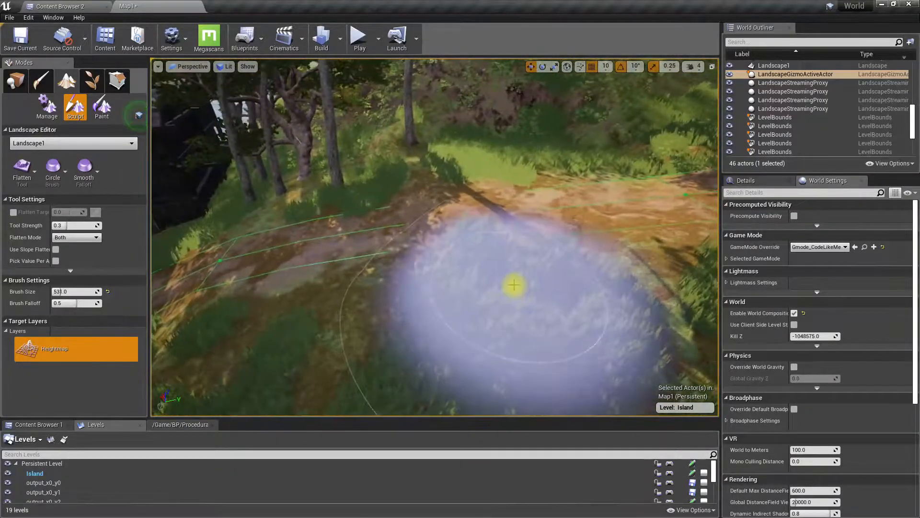
Step: Switch to landscape painting and make No Grass the target layer
{"action": "left_click", "coordinate": [102, 107]}
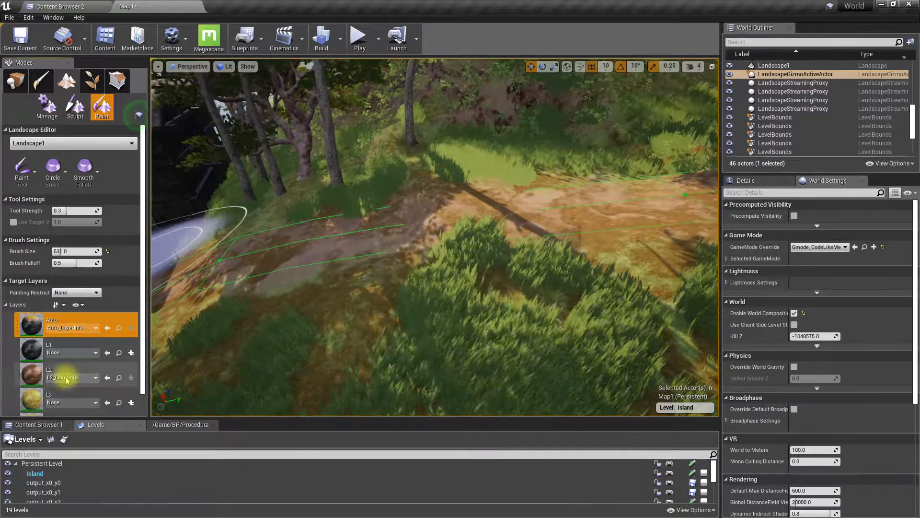
{"action": "left_click", "coordinate": [59, 399]}
{"action": "right_click_drag", "start_coordinate": [545, 283], "coordinate": [545, 321]}
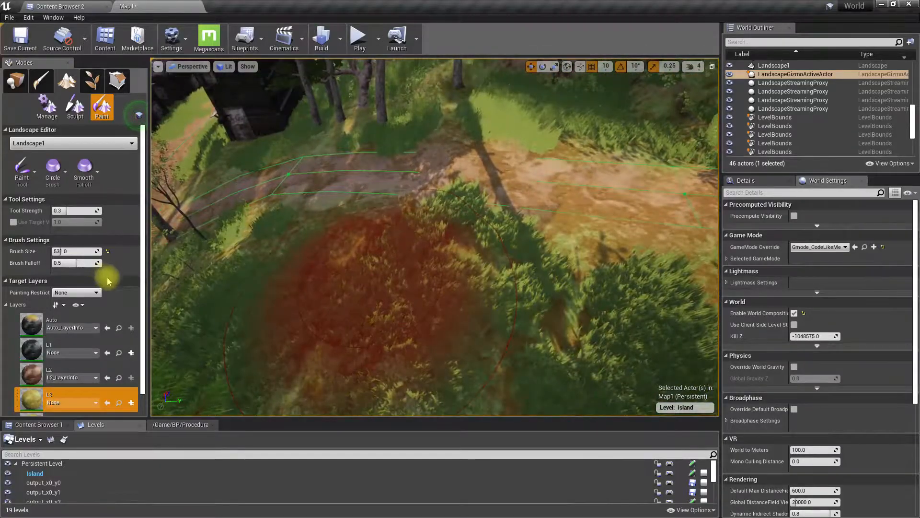
{"action": "left_click", "coordinate": [131, 403]}
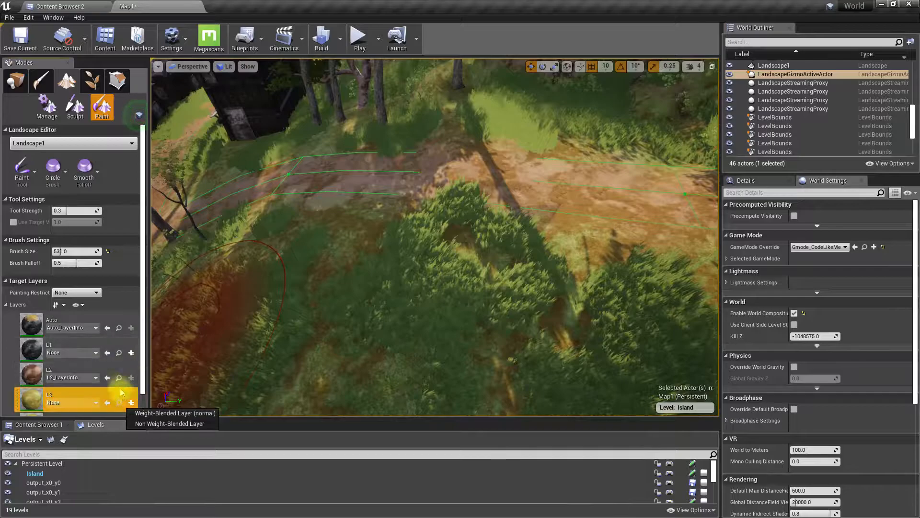
{"action": "scroll", "coordinate": [91, 357], "scroll_direction": "down", "scroll_amount": 2}
{"action": "left_click", "coordinate": [48, 380]}
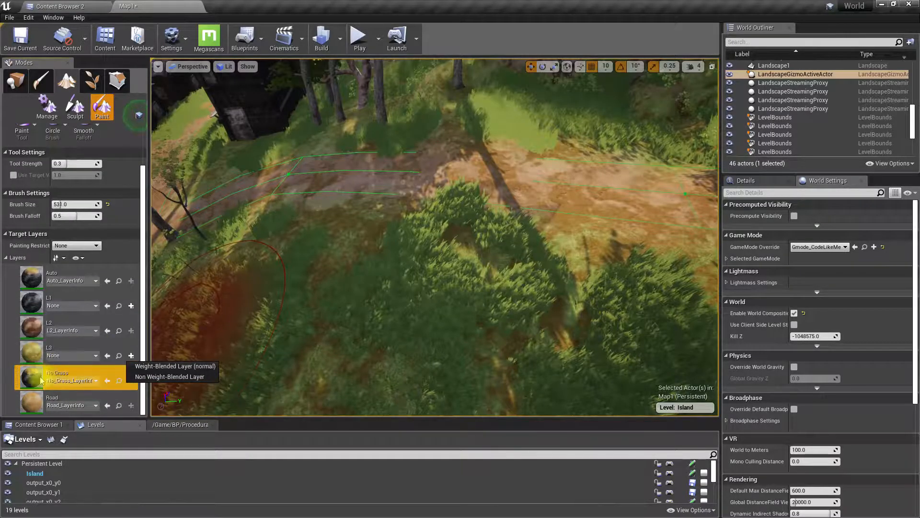
Step: Clear the grass from the flattened ground around the path using the No Grass layer
{"action": "mouse_move", "coordinate": [403, 319]}
{"action": "right_mouse_down"}
{"action": "mouse_move", "coordinate": [424, 279]}
{"action": "mouse_move", "coordinate": [421, 240]}
{"action": "mouse_move", "coordinate": [432, 240]}
{"action": "mouse_move", "coordinate": [398, 226]}
{"action": "mouse_move", "coordinate": [475, 232]}
{"action": "mouse_move", "coordinate": [393, 228]}
{"action": "mouse_move", "coordinate": [472, 255]}
{"action": "mouse_move", "coordinate": [307, 239]}
{"action": "mouse_move", "coordinate": [365, 247]}
{"action": "mouse_move", "coordinate": [432, 225]}
{"action": "mouse_move", "coordinate": [479, 223]}
{"action": "mouse_move", "coordinate": [583, 247]}
{"action": "right_mouse_up"}
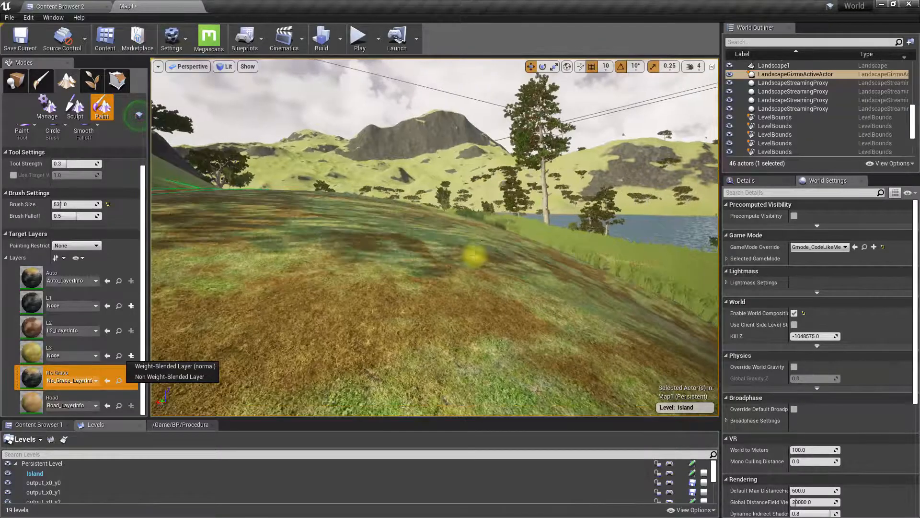
{"action": "right_click_drag", "start_coordinate": [354, 267], "coordinate": [307, 259]}
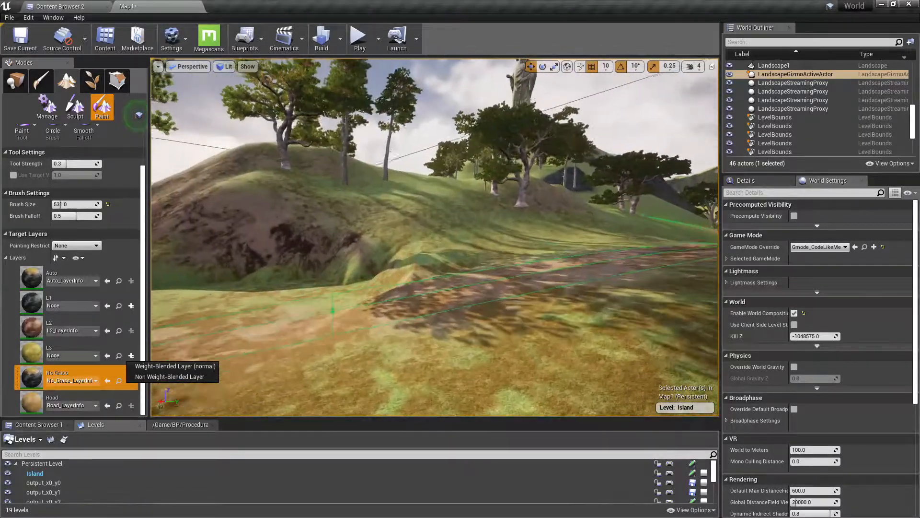
{"action": "mouse_move", "coordinate": [388, 265]}
{"action": "right_mouse_down"}
{"action": "mouse_move", "coordinate": [412, 254]}
{"action": "mouse_move", "coordinate": [357, 282]}
{"action": "right_mouse_up"}
{"action": "key", "text": "w"}
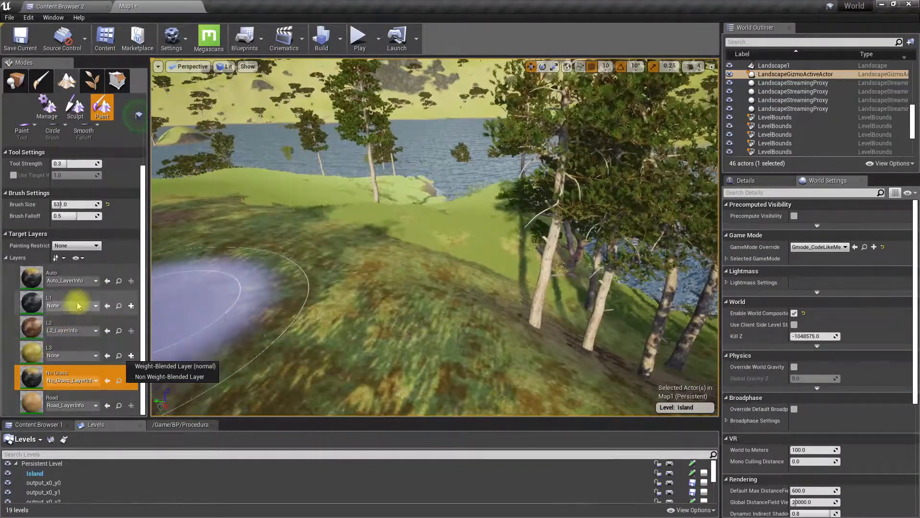
Step: Make Auto the target paint layer and save all modified levels
{"action": "left_click", "coordinate": [71, 273]}
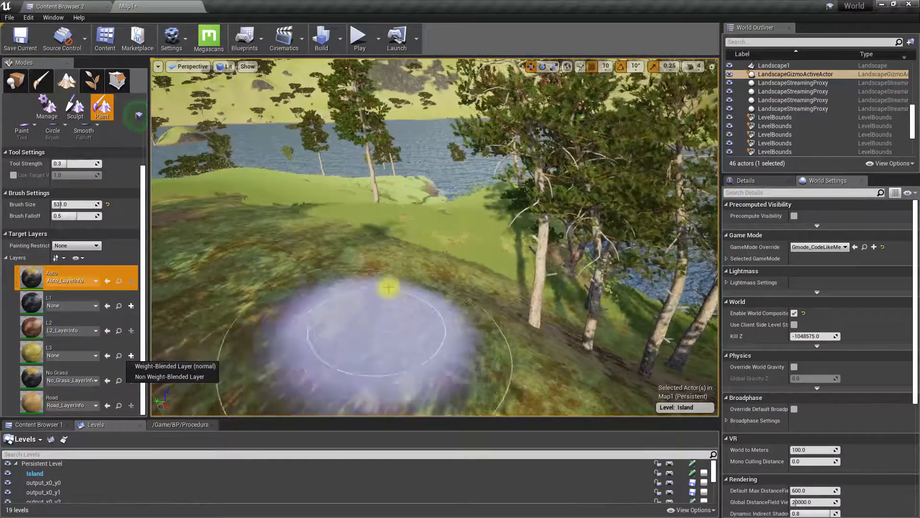
{"action": "right_click_drag", "start_coordinate": [337, 291], "coordinate": [187, 270]}
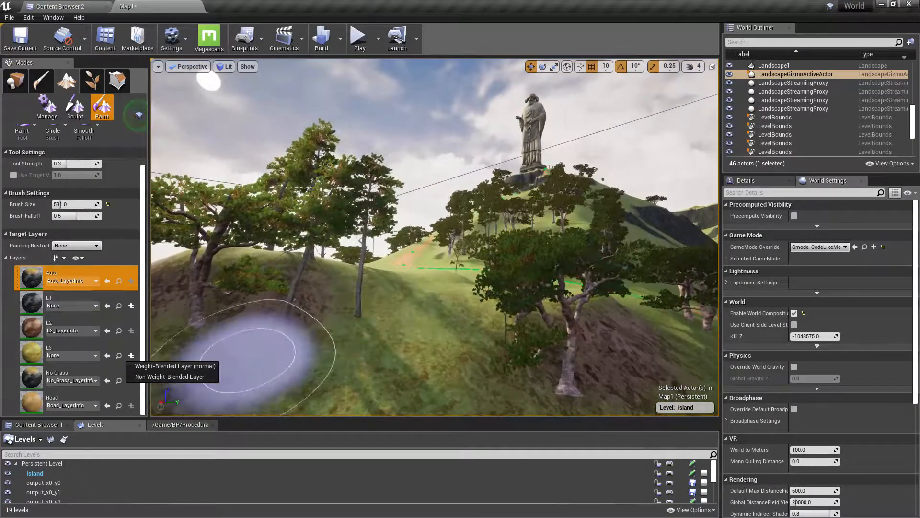
{"action": "key", "text": "ctrl+shift+s"}
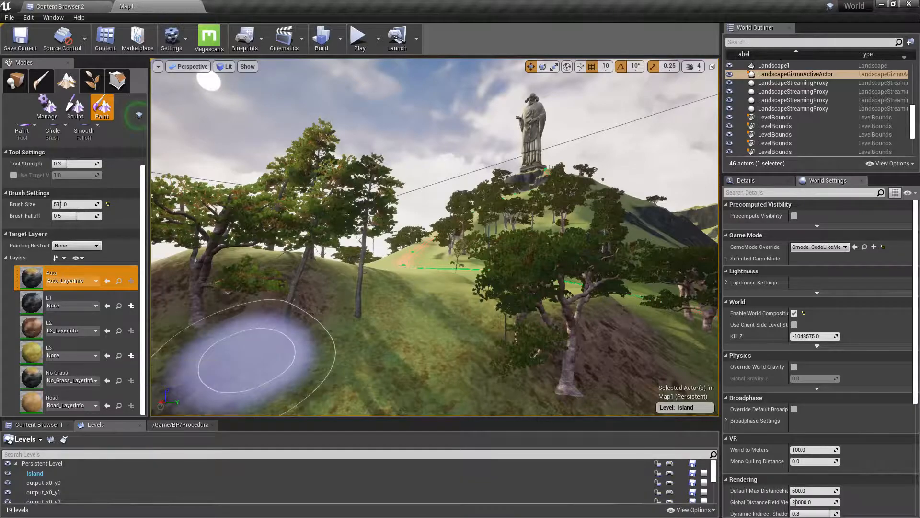
Step: Clear the grass from the flat ground around the bend in the dirt path with the No Grass layer
{"action": "mouse_move", "coordinate": [483, 263]}
{"action": "right_mouse_down"}
{"action": "mouse_move", "coordinate": [566, 350]}
{"action": "mouse_move", "coordinate": [671, 312]}
{"action": "mouse_move", "coordinate": [541, 350]}
{"action": "mouse_move", "coordinate": [527, 324]}
{"action": "right_mouse_up"}
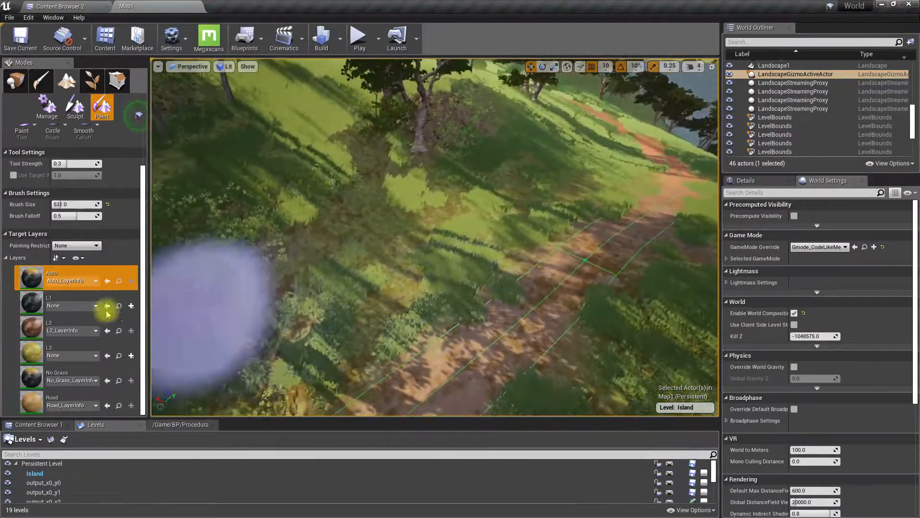
{"action": "left_click", "coordinate": [70, 374]}
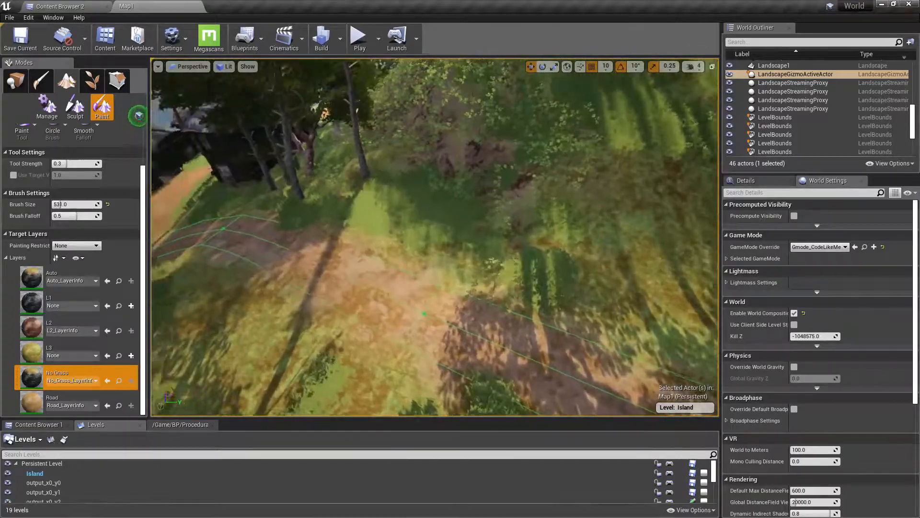
{"action": "right_click_drag", "start_coordinate": [456, 254], "coordinate": [456, 216]}
{"action": "mouse_move", "coordinate": [456, 254]}
{"action": "left_mouse_down"}
{"action": "mouse_move", "coordinate": [438, 271]}
{"action": "mouse_move", "coordinate": [450, 248]}
{"action": "left_mouse_up"}
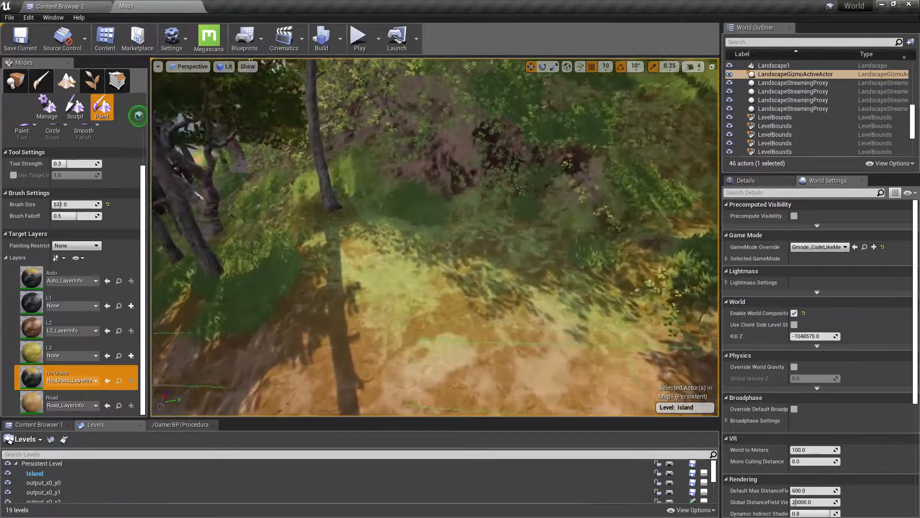
{"action": "right_click_drag", "start_coordinate": [534, 276], "coordinate": [393, 276]}
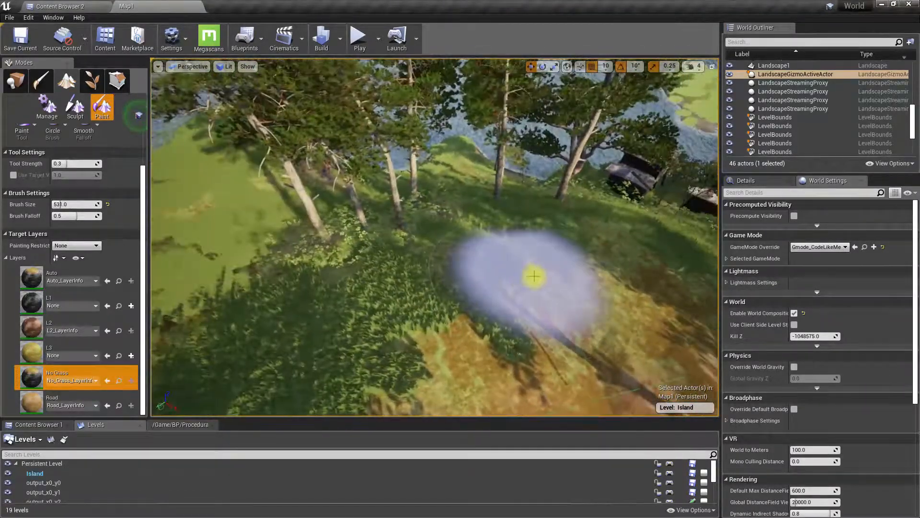
{"action": "mouse_move", "coordinate": [551, 280]}
{"action": "right_mouse_down"}
{"action": "mouse_move", "coordinate": [561, 274]}
{"action": "mouse_move", "coordinate": [542, 259]}
{"action": "mouse_move", "coordinate": [379, 251]}
{"action": "right_mouse_up"}
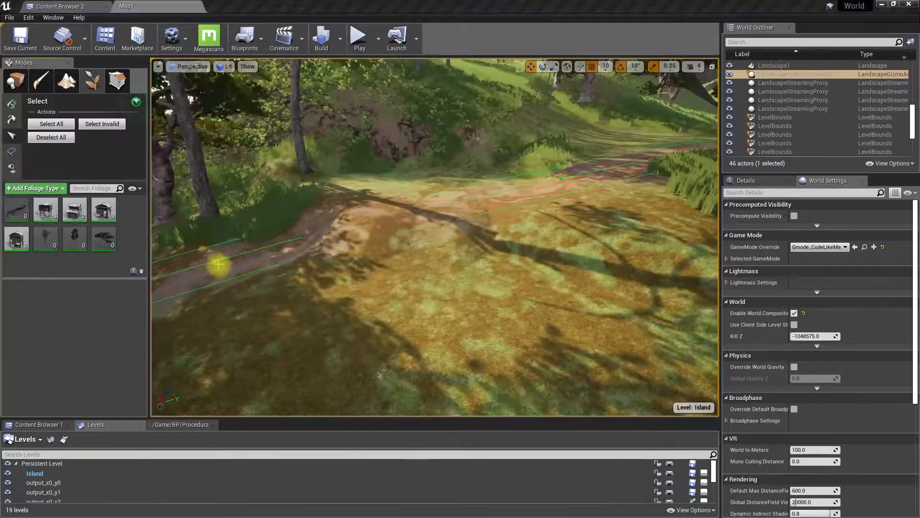
Step: Duplicate the foliage shanty from the lower path and place the copy on the cleared ground beside the dirt path
{"action": "right_click_drag", "start_coordinate": [218, 263], "coordinate": [175, 240]}
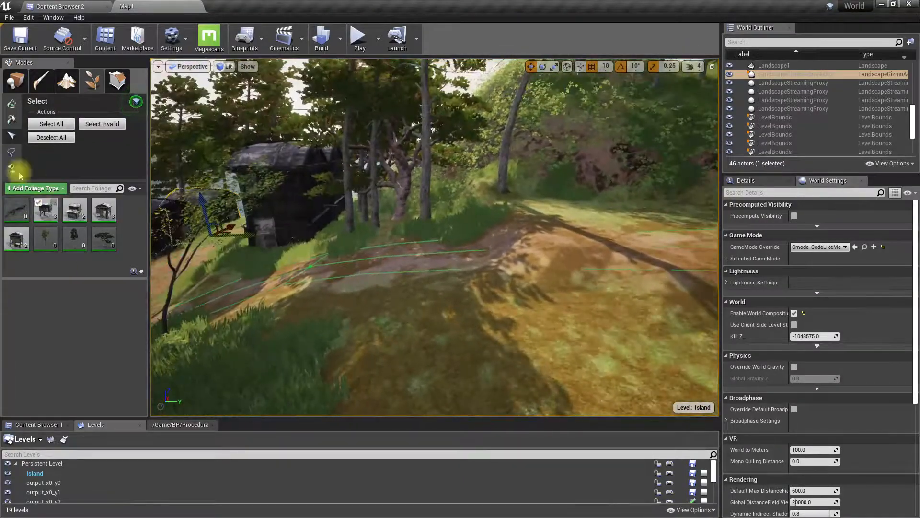
{"action": "right_click_drag", "start_coordinate": [377, 201], "coordinate": [379, 276]}
{"action": "key", "text": "F11"}
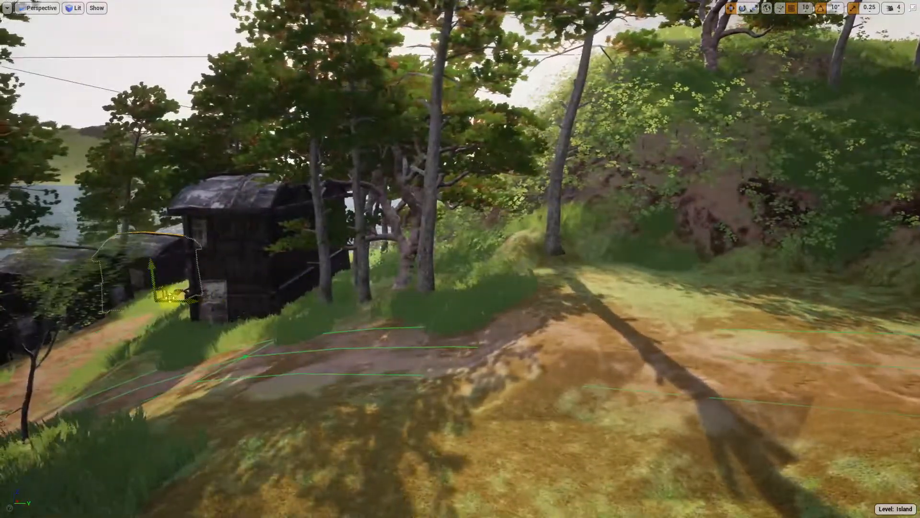
{"action": "left_click_drag", "start_coordinate": [181, 297], "coordinate": [723, 378], "text": "alt"}
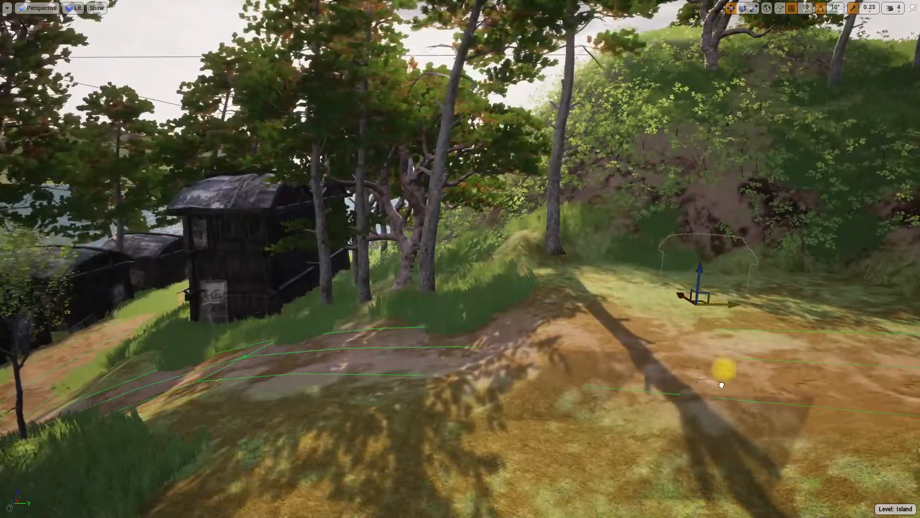
{"action": "left_click_drag", "start_coordinate": [694, 295], "coordinate": [903, 283], "text": "alt"}
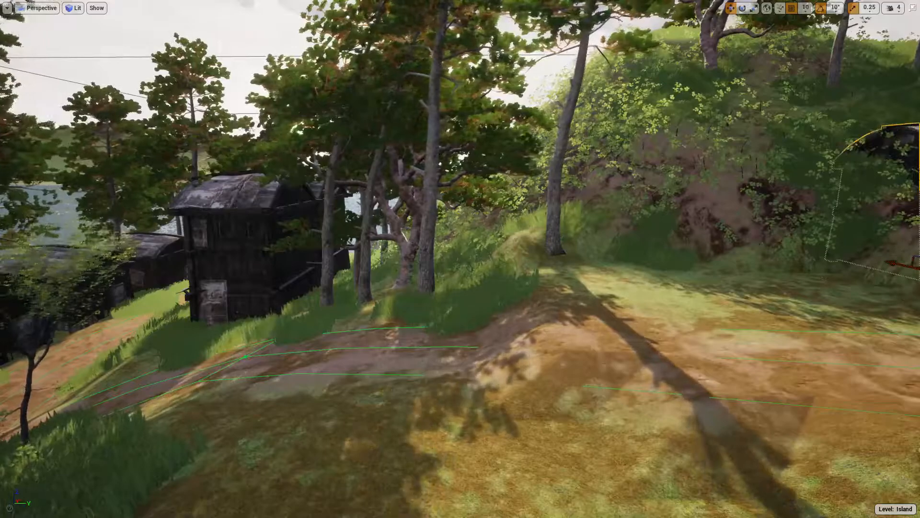
Step: Rotate the copied tall shanty to face the dirt path and move it to the path's hillside edge
{"action": "right_click_drag", "start_coordinate": [824, 261], "coordinate": [821, 255]}
{"action": "left_click_drag", "start_coordinate": [639, 281], "coordinate": [455, 314]}
{"action": "left_click_drag", "start_coordinate": [393, 280], "coordinate": [427, 334]}
{"action": "right_click_drag", "start_coordinate": [426, 334], "coordinate": [671, 336]}
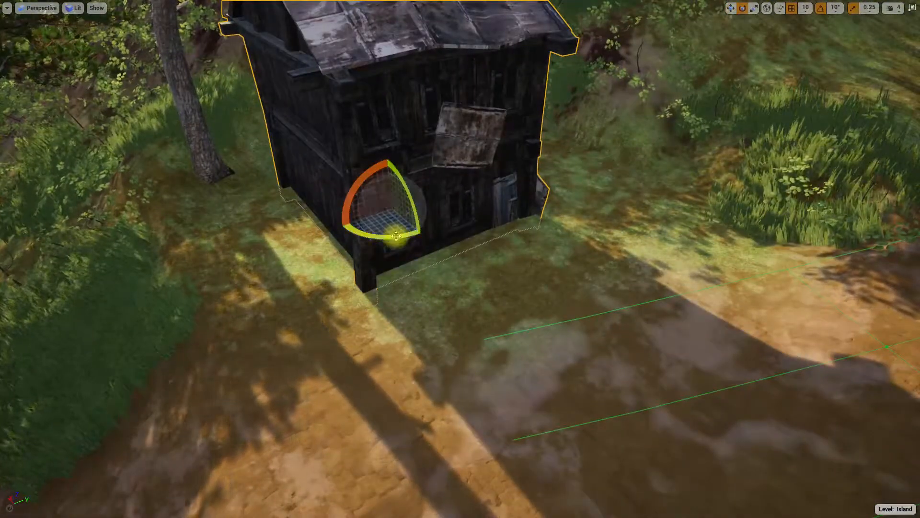
{"action": "right_click_drag", "start_coordinate": [432, 255], "coordinate": [518, 269]}
{"action": "key", "text": "w"}
{"action": "left_click_drag", "start_coordinate": [282, 226], "coordinate": [343, 239]}
{"action": "right_click_drag", "start_coordinate": [343, 238], "coordinate": [249, 249]}
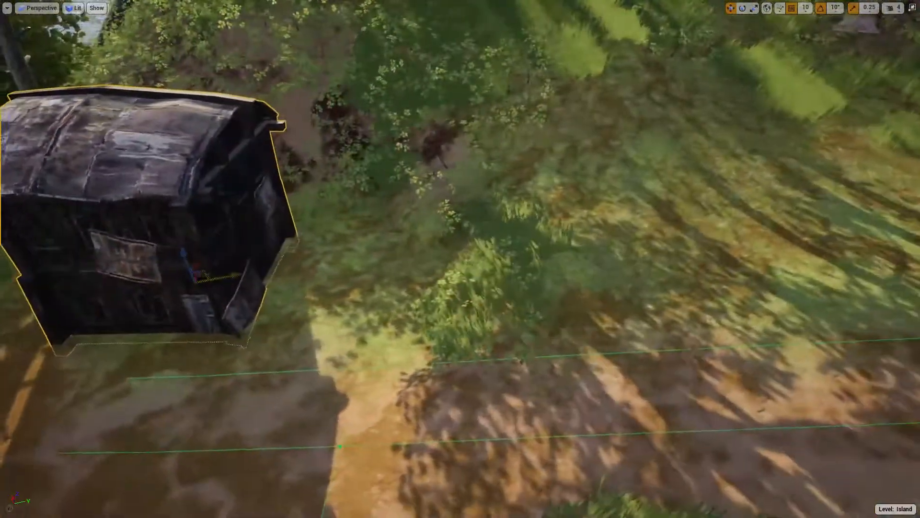
{"action": "key", "text": "f"}
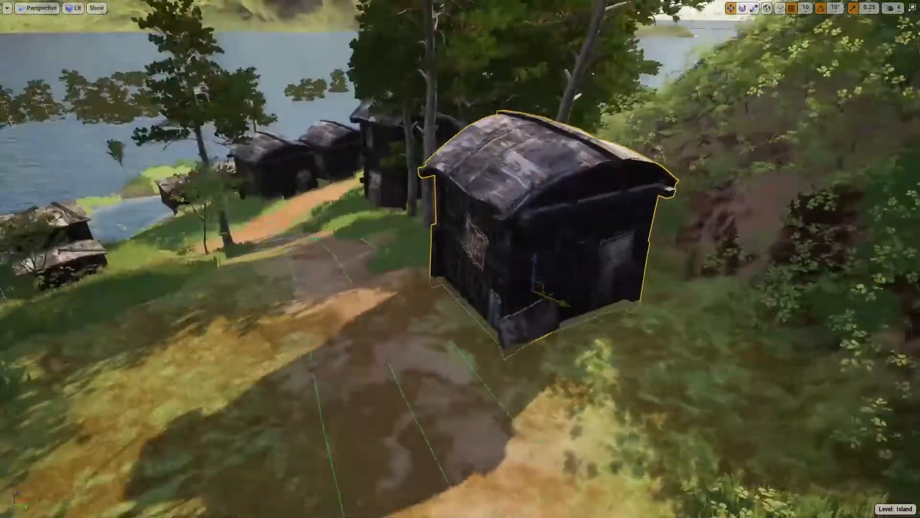
Step: Reposition the small two-part shanty beside the dirt path near the large building
{"action": "mouse_move", "coordinate": [558, 285]}
{"action": "right_mouse_down"}
{"action": "mouse_move", "coordinate": [422, 279]}
{"action": "mouse_move", "coordinate": [558, 285]}
{"action": "right_mouse_up"}
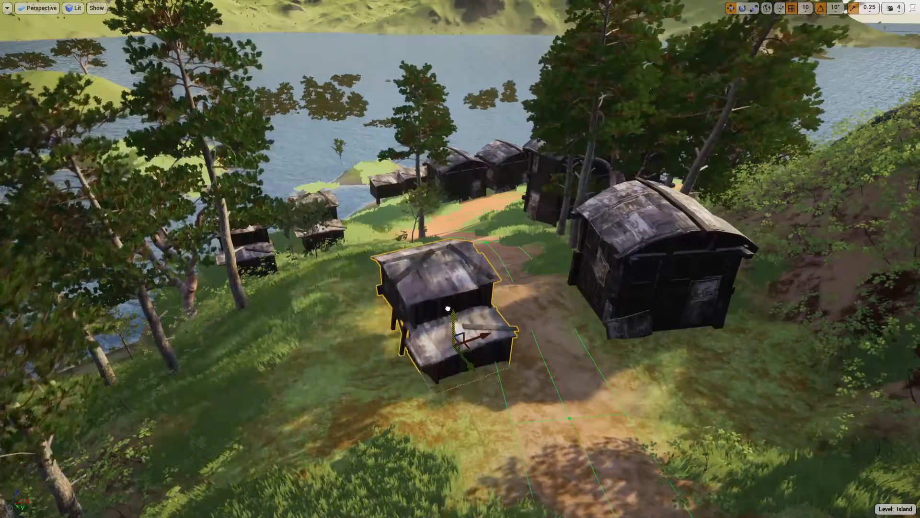
{"action": "left_click_drag", "start_coordinate": [471, 352], "coordinate": [712, 411]}
{"action": "right_click_drag", "start_coordinate": [712, 411], "coordinate": [913, 419]}
{"action": "key", "text": "a"}
{"action": "scroll", "coordinate": [523, 347], "scroll_direction": "up", "scroll_amount": 5}
Step: Rotate and lower the stilt hut at the lake shore and place a copy along the shoreline
{"action": "key", "text": "e"}
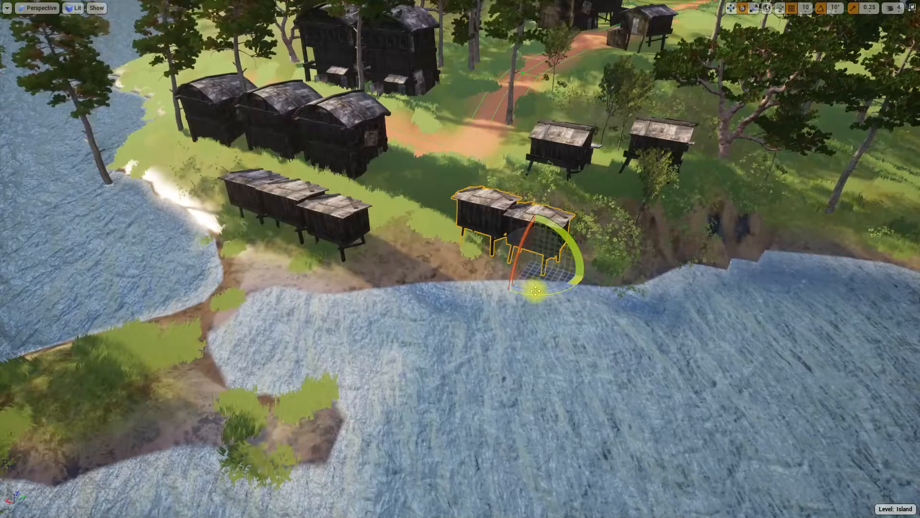
{"action": "left_click_drag", "start_coordinate": [479, 247], "coordinate": [481, 248]}
{"action": "key", "text": "w"}
{"action": "right_click_drag", "start_coordinate": [480, 248], "coordinate": [523, 273]}
{"action": "key", "text": "w"}
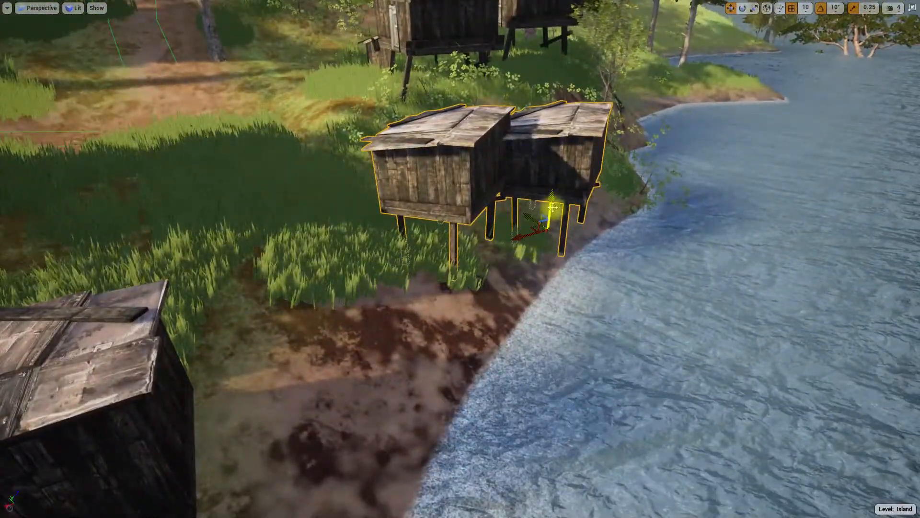
{"action": "right_click_drag", "start_coordinate": [528, 227], "coordinate": [489, 229]}
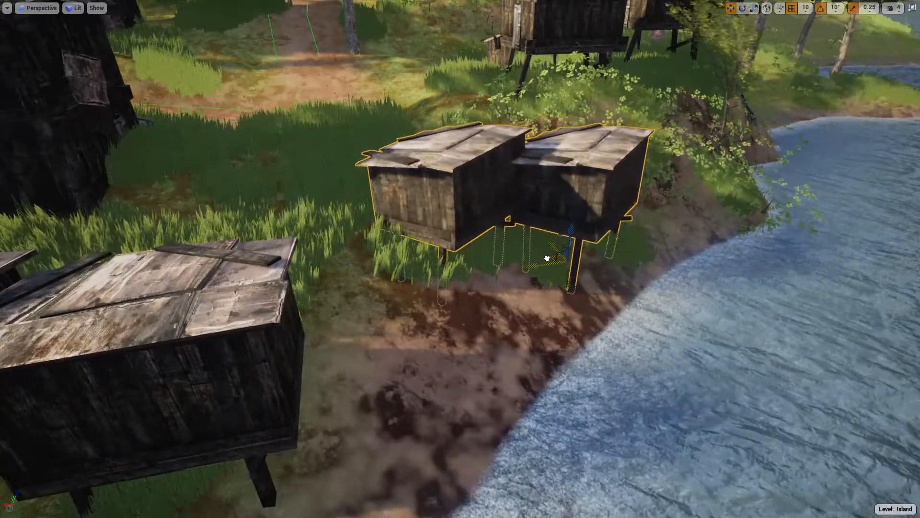
{"action": "left_click_drag", "start_coordinate": [529, 286], "coordinate": [427, 305], "text": "alt"}
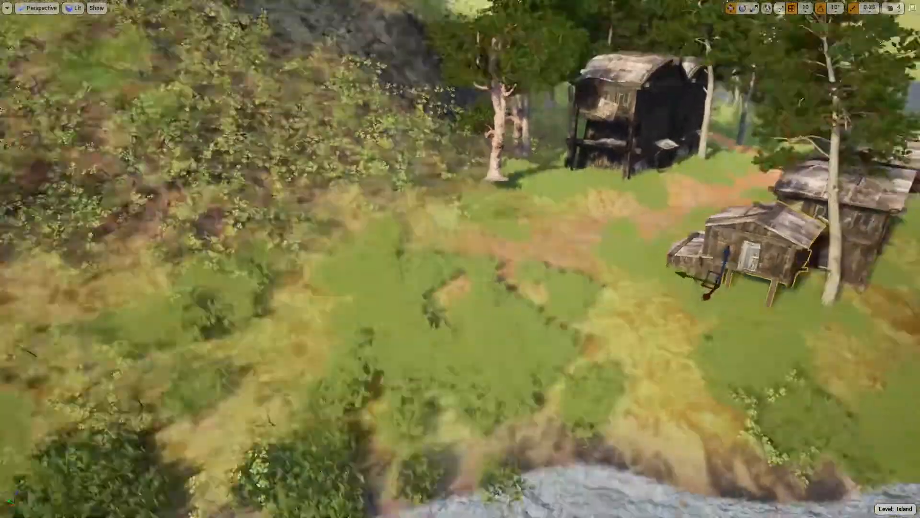
Step: Clear the grass from the open ground beyond the small stilt shanty by painting the landscape with the No Grass layer
{"action": "right_click_drag", "start_coordinate": [460, 259], "coordinate": [504, 230]}
{"action": "right_click_drag", "start_coordinate": [507, 372], "coordinate": [298, 293]}
{"action": "key", "text": "F11"}
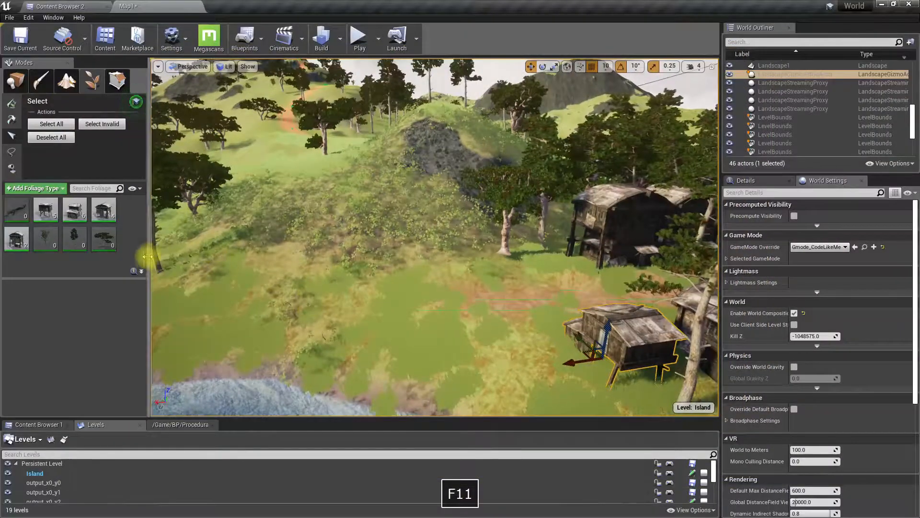
{"action": "left_click", "coordinate": [66, 81]}
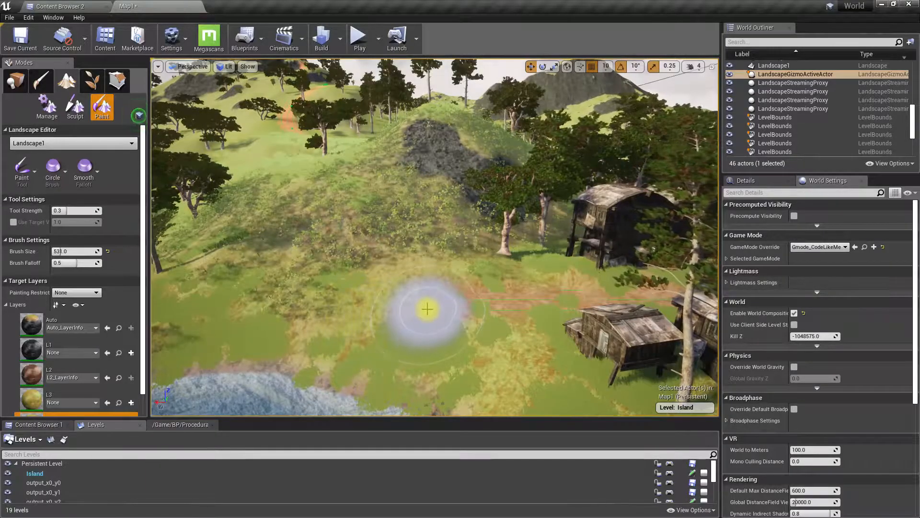
{"action": "mouse_move", "coordinate": [413, 345]}
{"action": "right_mouse_down"}
{"action": "mouse_move", "coordinate": [428, 337]}
{"action": "mouse_move", "coordinate": [427, 325]}
{"action": "right_mouse_up"}
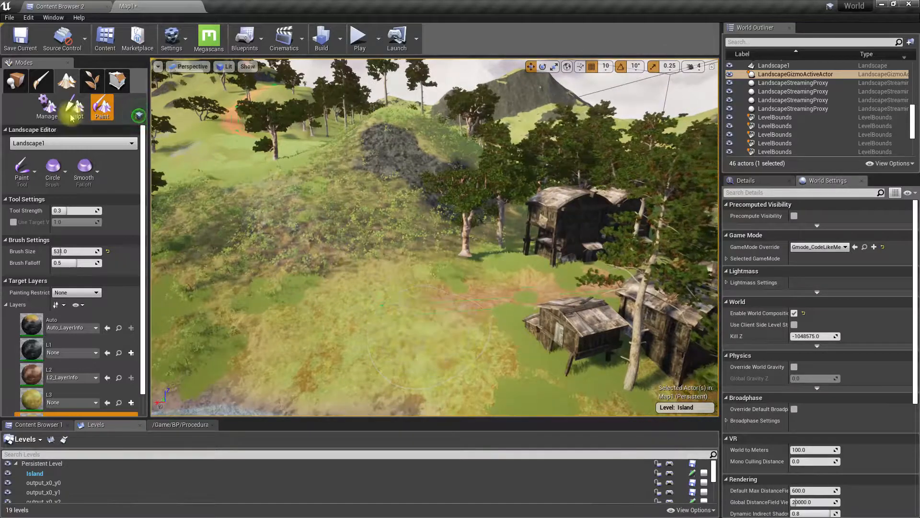
Step: Flatten the cleared ground between the hillside and the lake, using a brush size of 531 and tool strength 0.3
{"action": "left_click", "coordinate": [74, 109]}
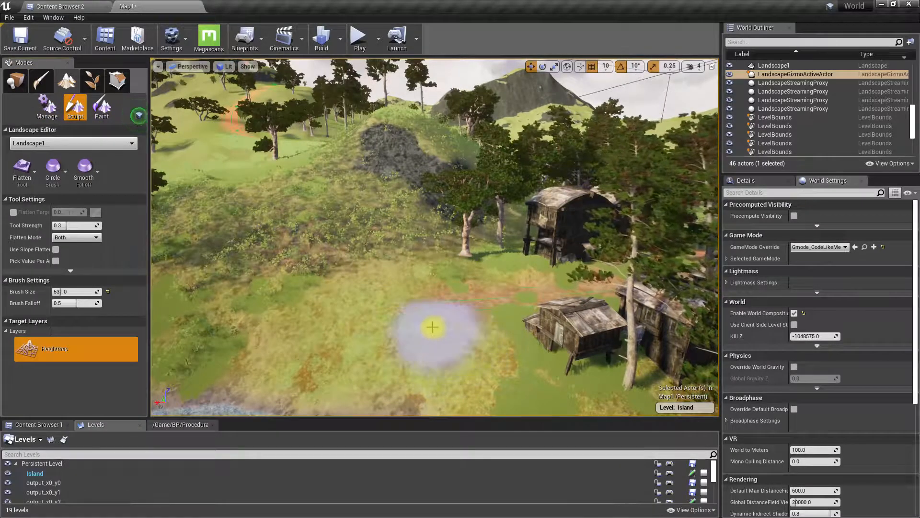
{"action": "mouse_move", "coordinate": [416, 322]}
{"action": "left_mouse_down"}
{"action": "mouse_move", "coordinate": [371, 322]}
{"action": "mouse_move", "coordinate": [449, 359]}
{"action": "mouse_move", "coordinate": [335, 340]}
{"action": "left_mouse_up"}
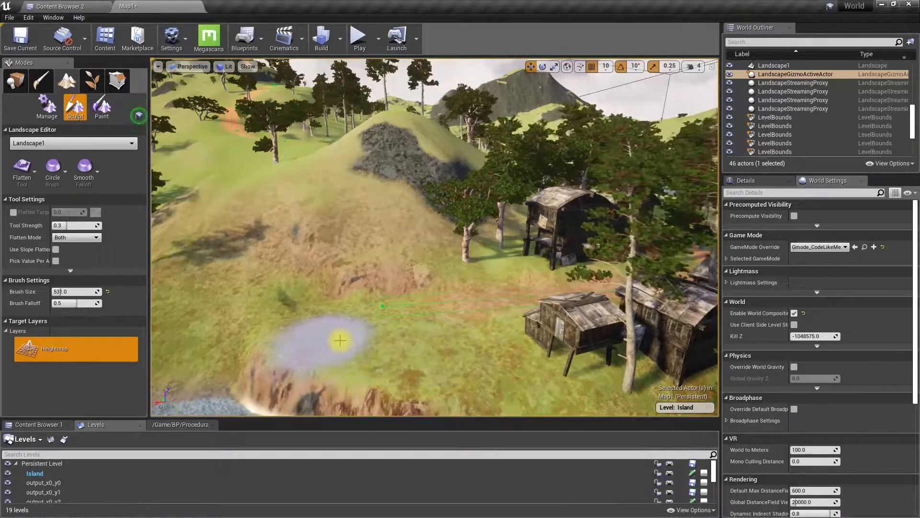
{"action": "mouse_move", "coordinate": [420, 345]}
{"action": "right_mouse_down"}
{"action": "mouse_move", "coordinate": [449, 365]}
{"action": "mouse_move", "coordinate": [430, 336]}
{"action": "mouse_move", "coordinate": [420, 346]}
{"action": "right_mouse_up"}
{"action": "left_click_drag", "start_coordinate": [420, 346], "coordinate": [351, 329]}
{"action": "mouse_move", "coordinate": [351, 329]}
{"action": "right_mouse_down"}
{"action": "mouse_move", "coordinate": [306, 336]}
{"action": "mouse_move", "coordinate": [336, 326]}
{"action": "mouse_move", "coordinate": [355, 335]}
{"action": "right_mouse_up"}
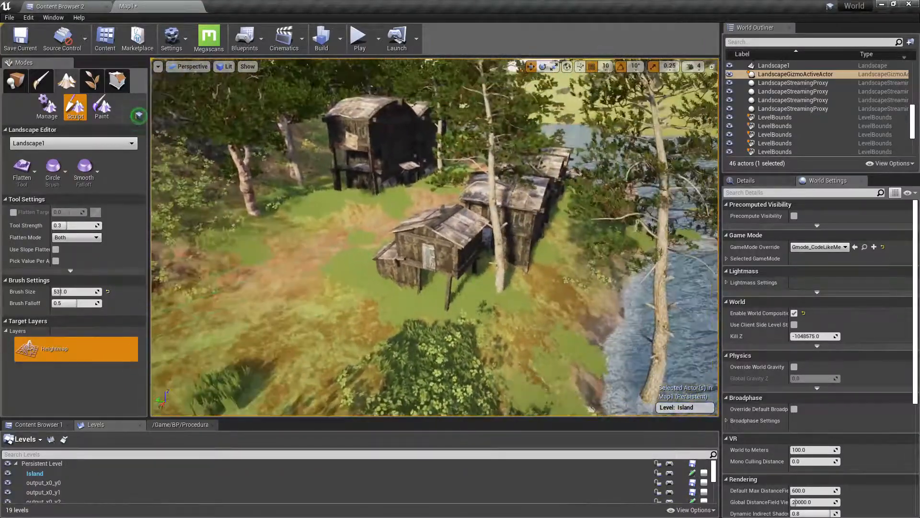
Step: Duplicate the small foliage stilt shanty onto the newly flattened ground and rotate the copy
{"action": "left_click", "coordinate": [90, 76]}
{"action": "left_click", "coordinate": [417, 261]}
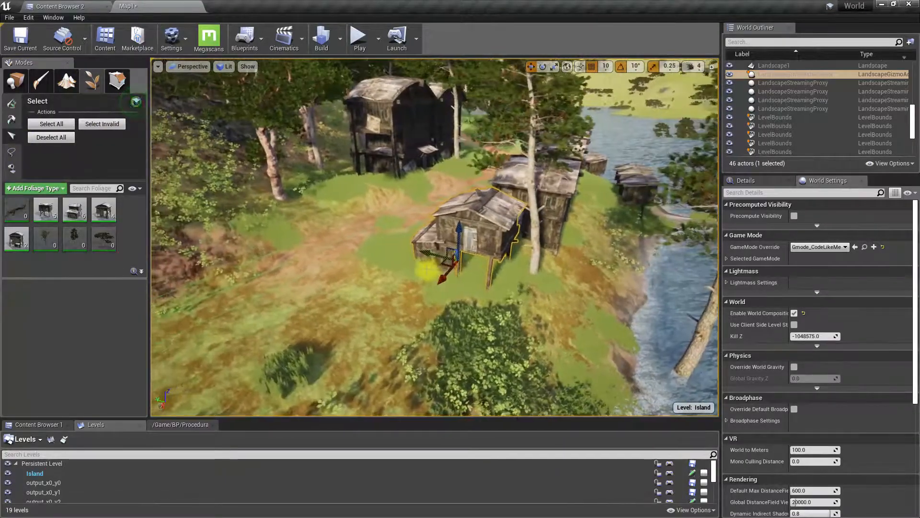
{"action": "key", "text": "F11"}
{"action": "scroll", "coordinate": [557, 250], "scroll_direction": "up", "scroll_amount": 5}
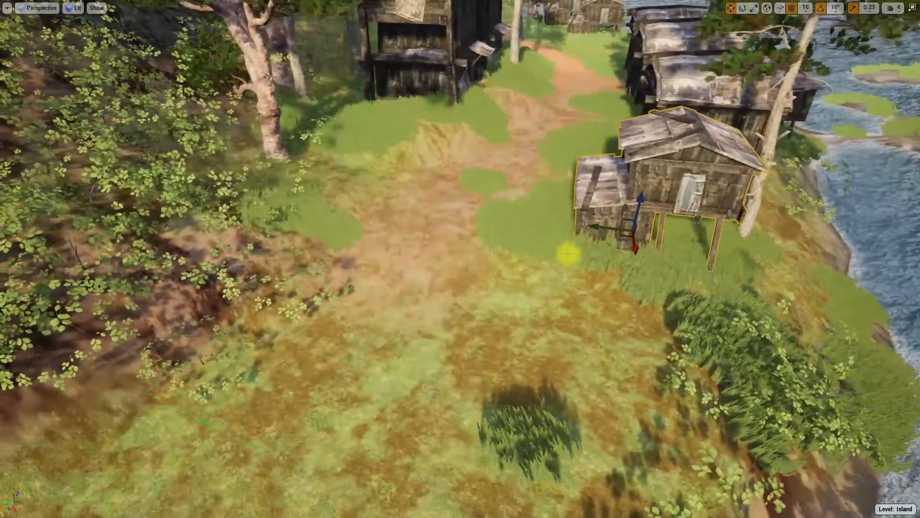
{"action": "left_click_drag", "start_coordinate": [629, 238], "coordinate": [356, 505], "text": "alt"}
{"action": "right_click_drag", "start_coordinate": [356, 506], "coordinate": [335, 516]}
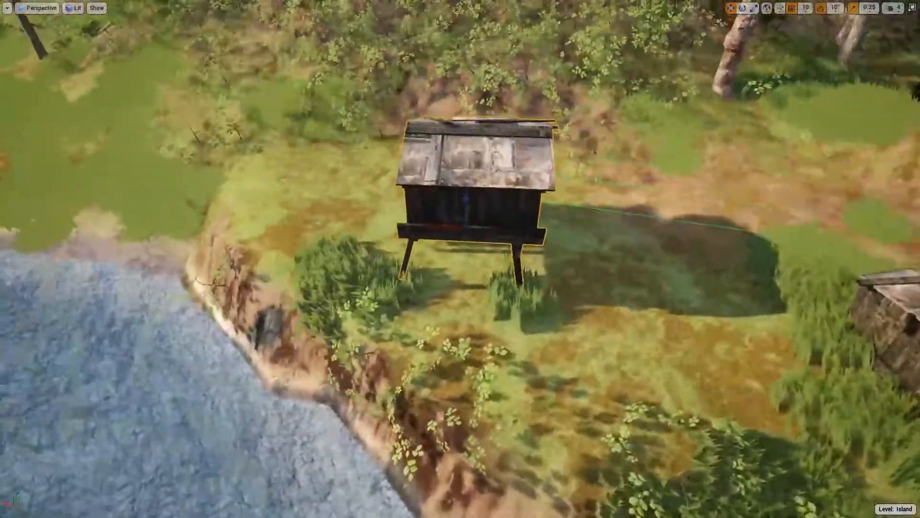
{"action": "key", "text": "e"}
{"action": "left_click_drag", "start_coordinate": [515, 226], "coordinate": [549, 271]}
{"action": "right_click_drag", "start_coordinate": [548, 272], "coordinate": [552, 272]}
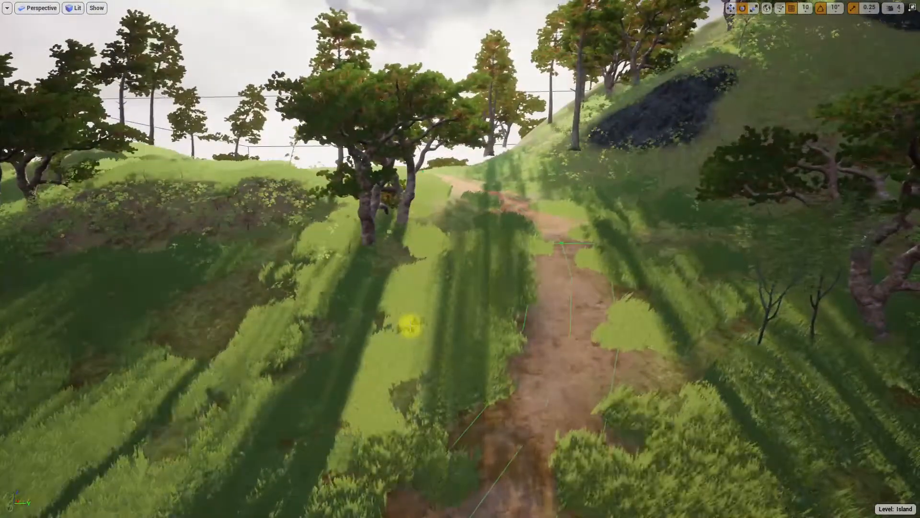
Step: Search the InfinityBladeGrassLands static meshes for "scrap"
{"action": "right_click_drag", "start_coordinate": [411, 326], "coordinate": [177, 288]}
{"action": "key", "text": "w"}
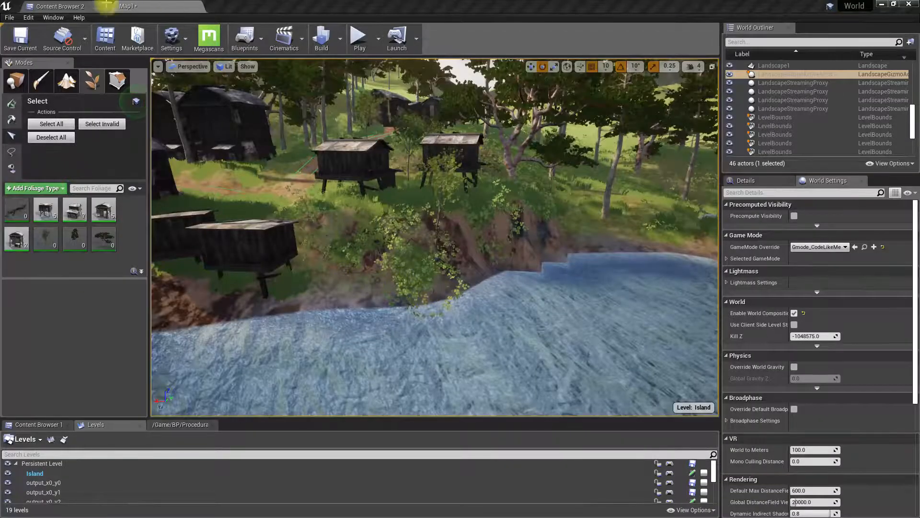
{"action": "left_click", "coordinate": [83, 4]}
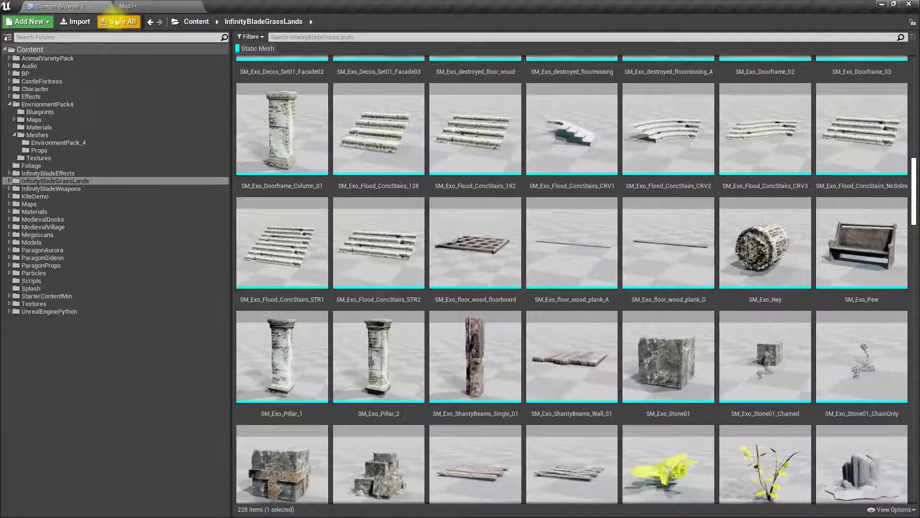
{"action": "scroll", "coordinate": [835, 380], "scroll_direction": "down", "scroll_amount": 2}
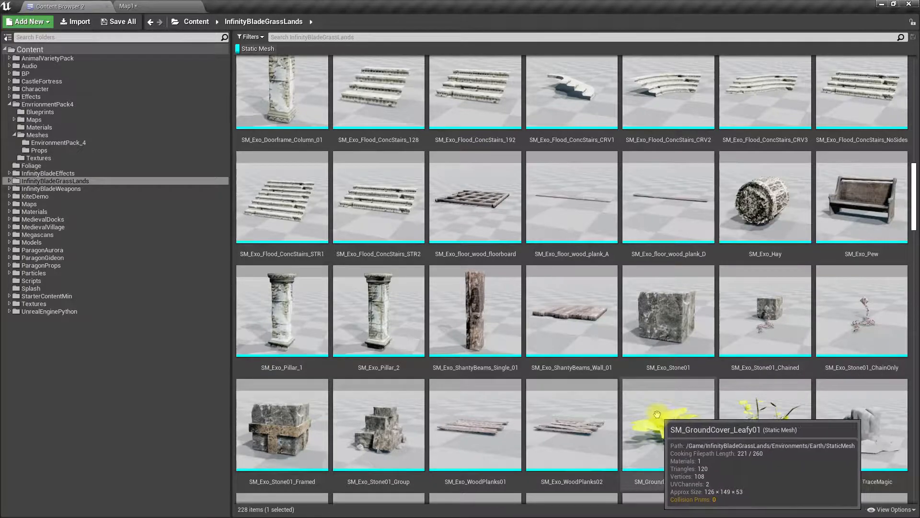
{"action": "left_click", "coordinate": [165, 6]}
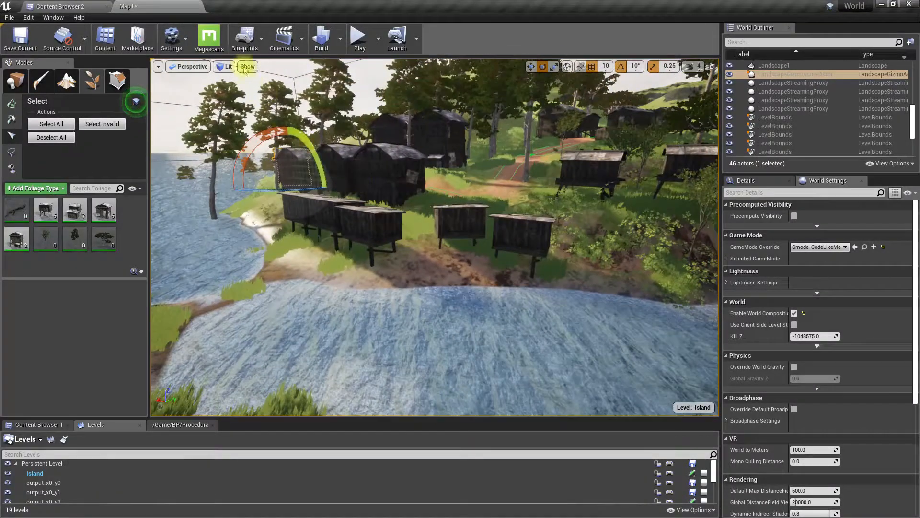
{"action": "left_click", "coordinate": [75, 6]}
{"action": "left_click", "coordinate": [397, 36]}
{"action": "type", "text": "scrap"}
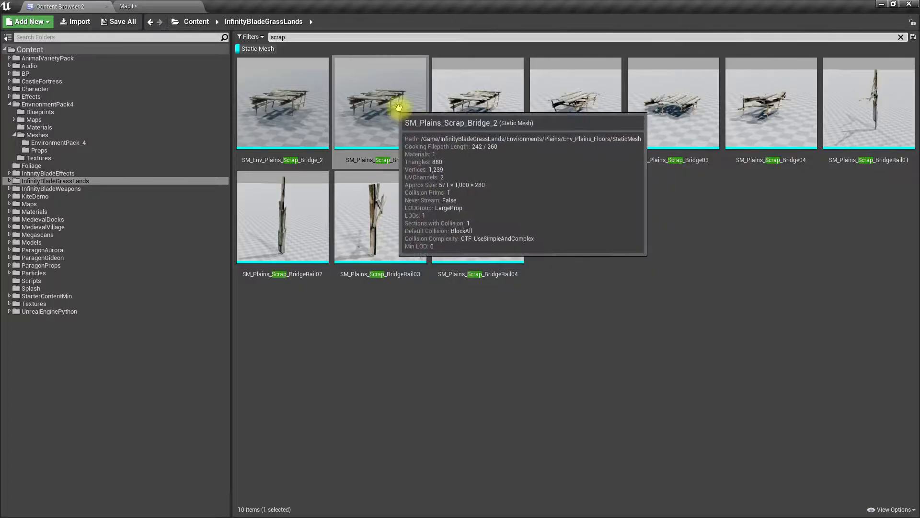
Step: Open the SM_Plains_Scrap_Bridge_2 mesh, examine its planks and supports, and close it
{"action": "left_click", "coordinate": [373, 108]}
{"action": "double_click", "coordinate": [372, 108]}
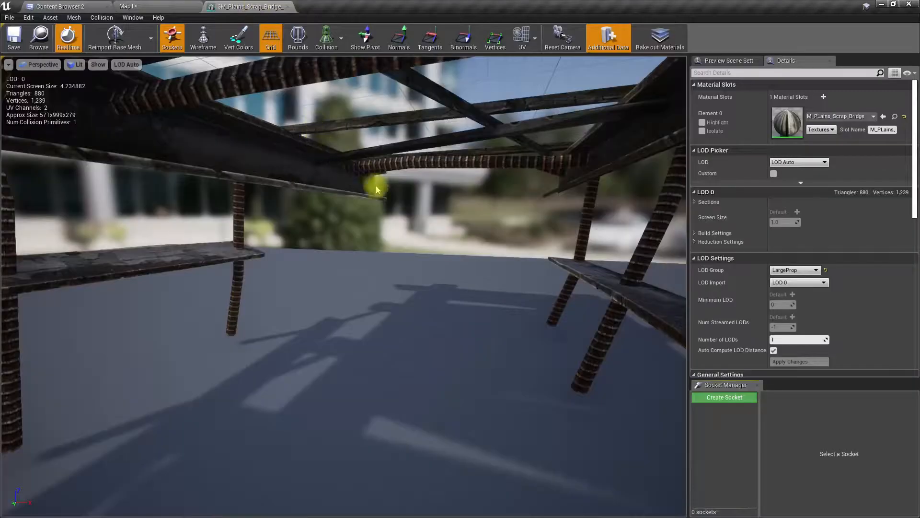
{"action": "right_click_drag", "start_coordinate": [376, 187], "coordinate": [376, 259]}
{"action": "right_click_drag", "start_coordinate": [344, 286], "coordinate": [513, 266]}
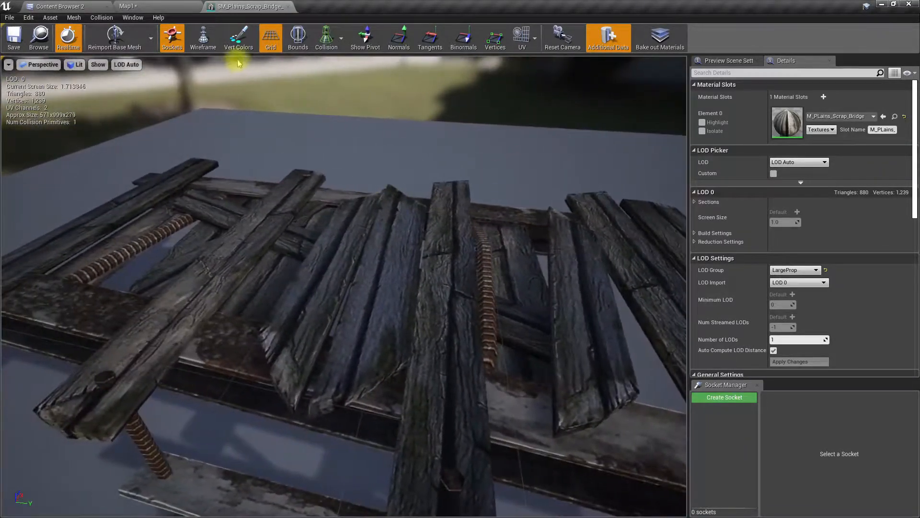
{"action": "left_click", "coordinate": [289, 7]}
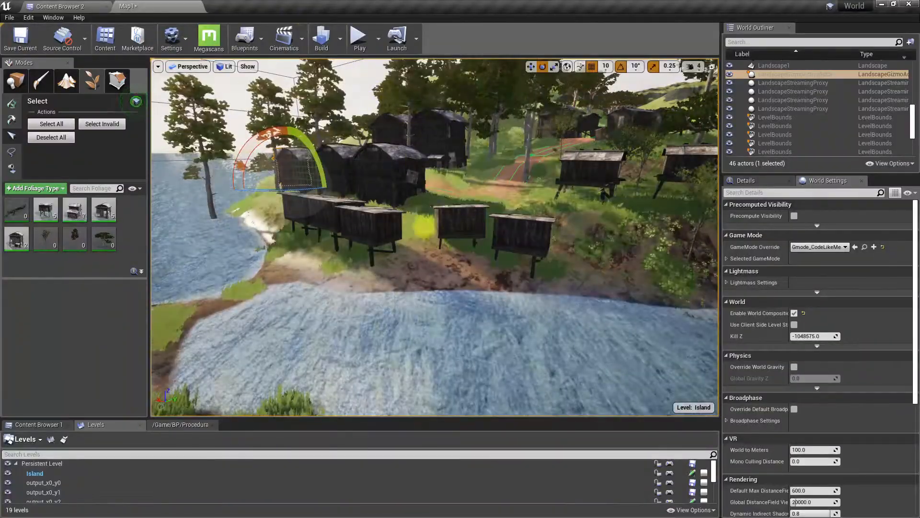
Step: Add SM_Plains_Scrap_Bridge_2 and SM_Plains_Scrap_Bridge01 as foliage types and save everything
{"action": "left_click", "coordinate": [98, 6]}
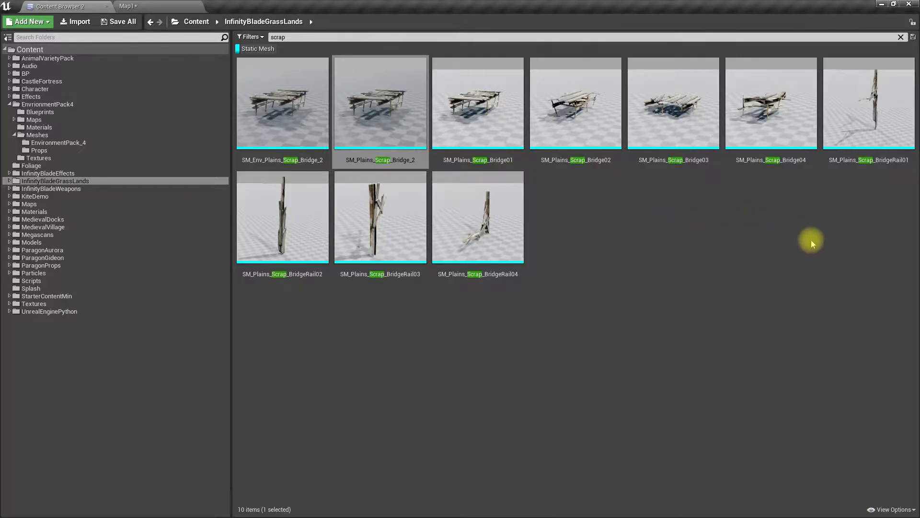
{"action": "left_click", "coordinate": [509, 123], "text": "ctrl"}
{"action": "left_click_drag", "start_coordinate": [404, 113], "coordinate": [48, 248]}
{"action": "left_click", "coordinate": [511, 365]}
{"action": "left_click", "coordinate": [511, 365]}
{"action": "key", "text": "ctrl+shift+s"}
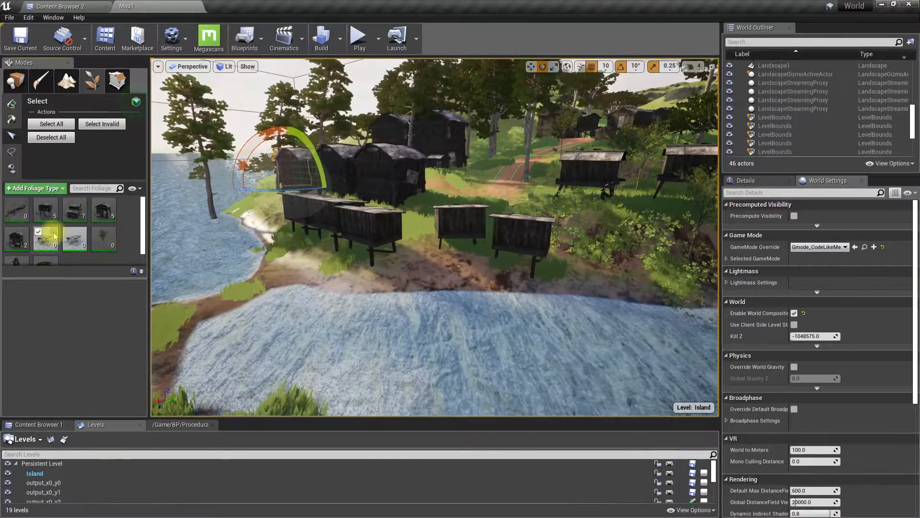
Step: Disable Align to Normal and Random Yaw for both new scrap bridge foliage types
{"action": "left_click", "coordinate": [75, 238]}
{"action": "left_click", "coordinate": [45, 238], "text": "ctrl"}
{"action": "scroll", "coordinate": [94, 341], "scroll_direction": "down", "scroll_amount": 5}
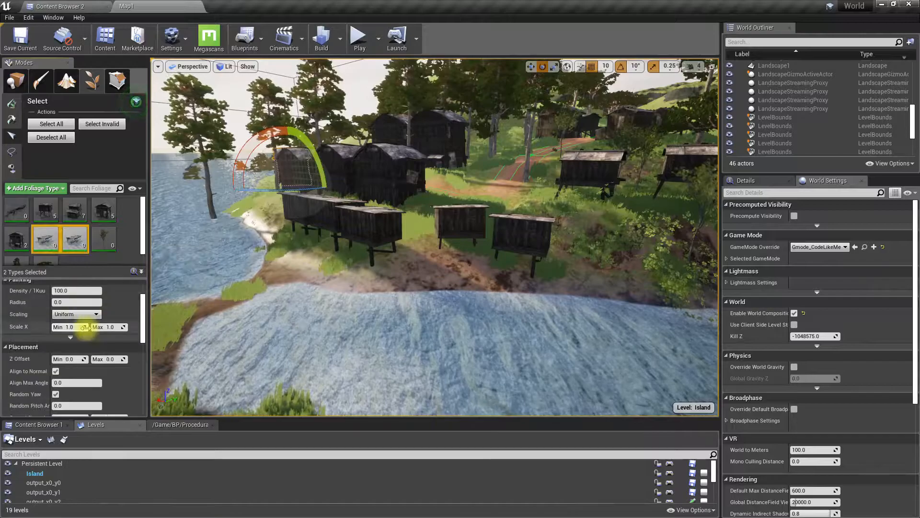
{"action": "left_click", "coordinate": [55, 319]}
{"action": "left_click", "coordinate": [56, 318]}
{"action": "left_click", "coordinate": [55, 295]}
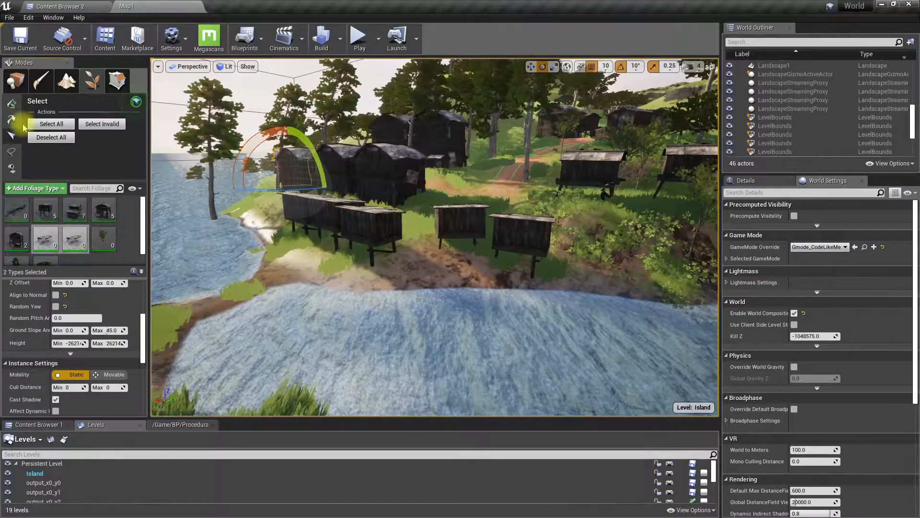
Step: Place a single instance of both scrap bridge foliage types in the lake in front of the stilt shanties
{"action": "left_click", "coordinate": [12, 104]}
{"action": "left_click", "coordinate": [364, 305]}
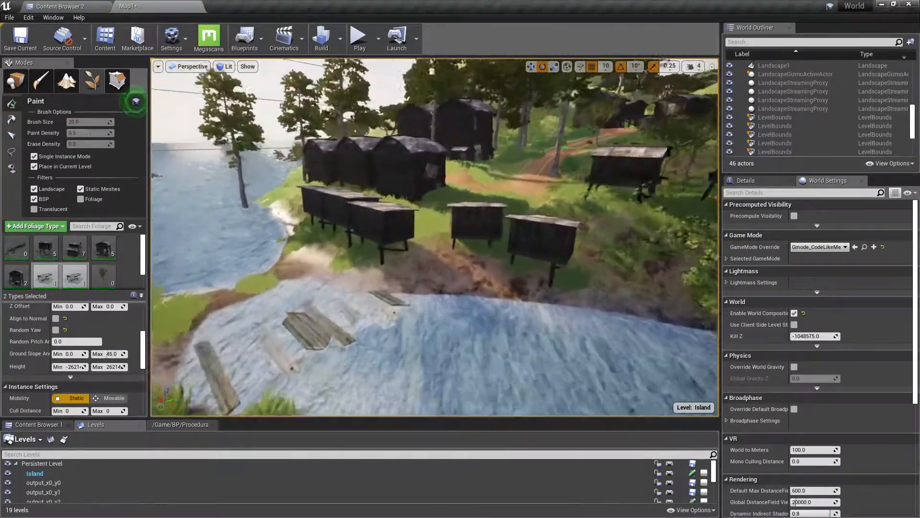
{"action": "right_click_drag", "start_coordinate": [364, 304], "coordinate": [307, 271]}
{"action": "key", "text": "q"}
{"action": "key", "text": "e"}
Step: Select the placed scrap bridge pieces from below and raise them so the planks sit above the water
{"action": "left_click", "coordinate": [12, 136]}
{"action": "right_click_drag", "start_coordinate": [381, 164], "coordinate": [408, 167]}
{"action": "key", "text": "q"}
{"action": "left_click", "coordinate": [389, 175]}
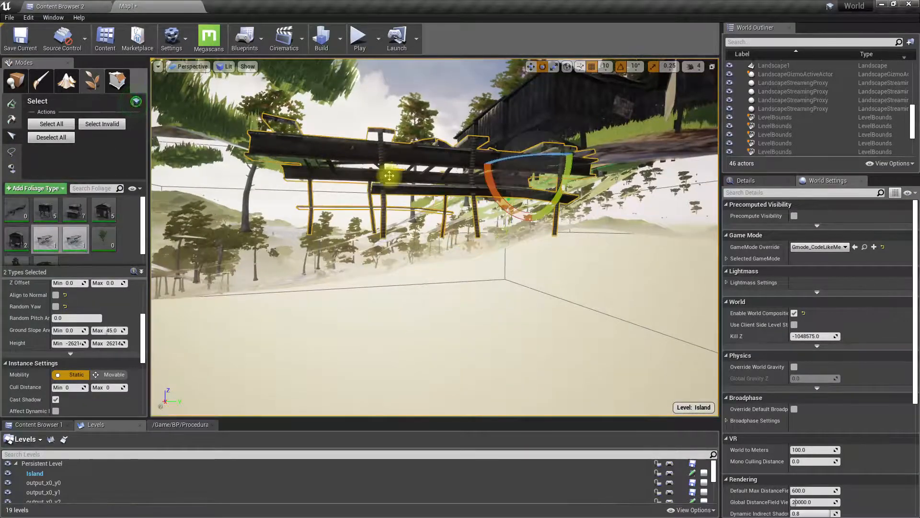
{"action": "key", "text": "w"}
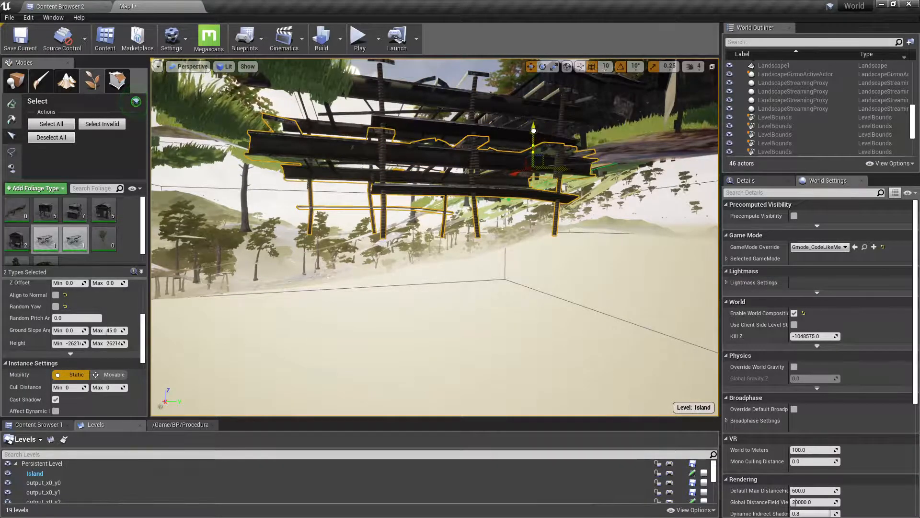
{"action": "left_click_drag", "start_coordinate": [534, 130], "coordinate": [534, 93]}
{"action": "right_click_drag", "start_coordinate": [534, 94], "coordinate": [575, 160]}
Step: Slide the raised scrap bridge pieces into position as one deck section beside the shoreline shanties
{"action": "key", "text": "e"}
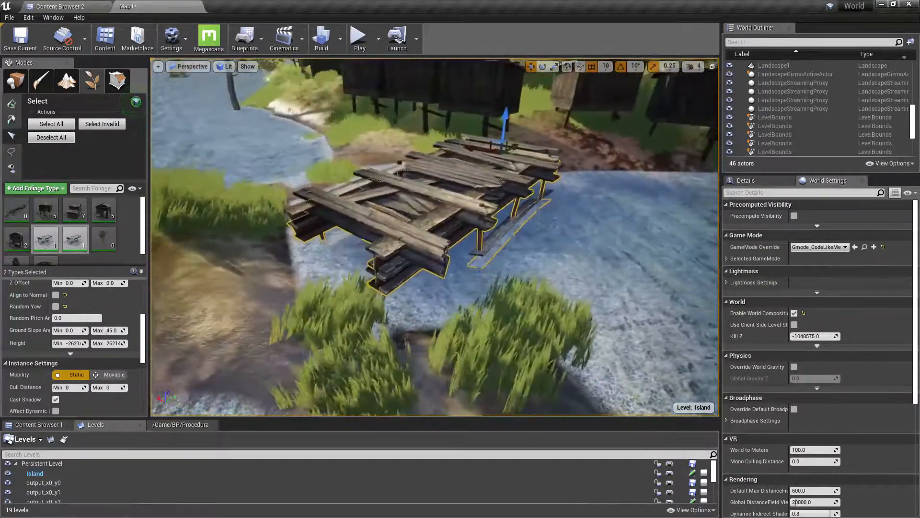
{"action": "right_click_drag", "start_coordinate": [422, 158], "coordinate": [390, 153]}
{"action": "left_click_drag", "start_coordinate": [390, 151], "coordinate": [394, 148]}
{"action": "left_click_drag", "start_coordinate": [491, 170], "coordinate": [482, 167]}
{"action": "right_click_drag", "start_coordinate": [483, 168], "coordinate": [556, 215]}
{"action": "left_click_drag", "start_coordinate": [517, 163], "coordinate": [480, 165]}
{"action": "right_click_drag", "start_coordinate": [480, 166], "coordinate": [335, 166]}
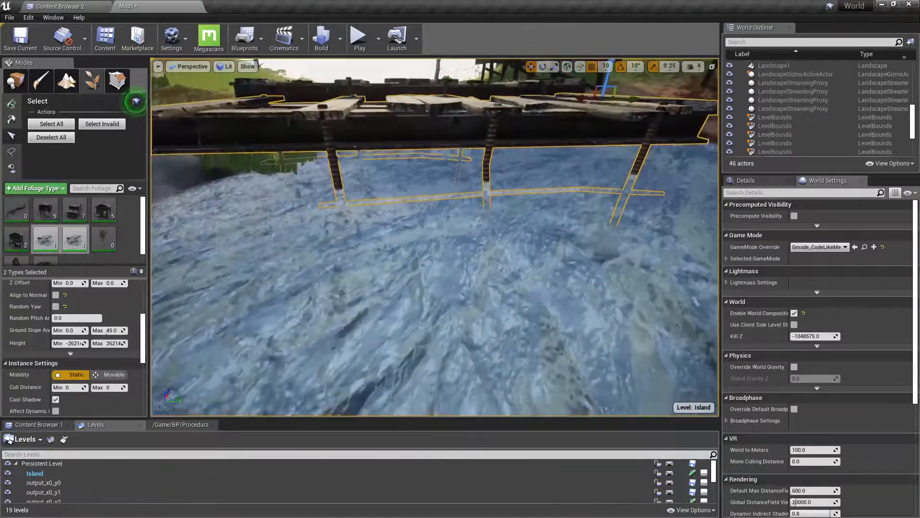
{"action": "right_click_drag", "start_coordinate": [469, 166], "coordinate": [523, 195]}
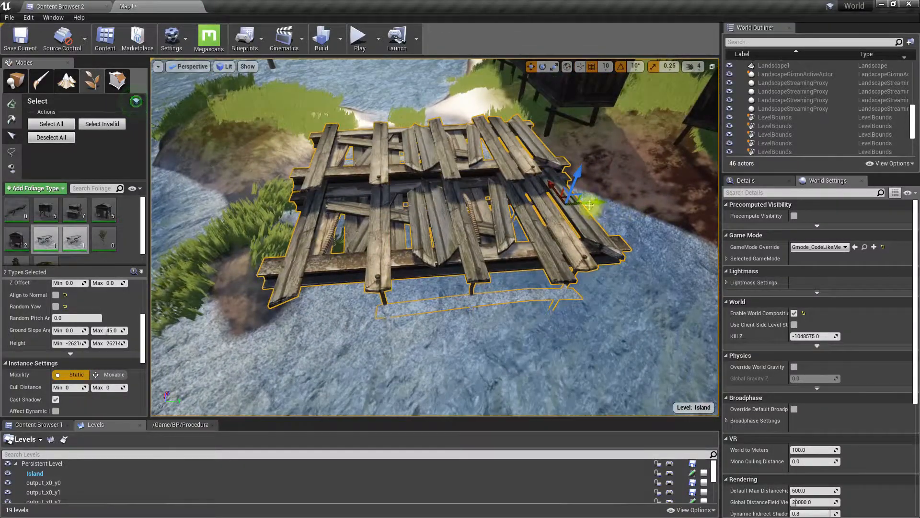
{"action": "right_click_drag", "start_coordinate": [515, 174], "coordinate": [690, 130]}
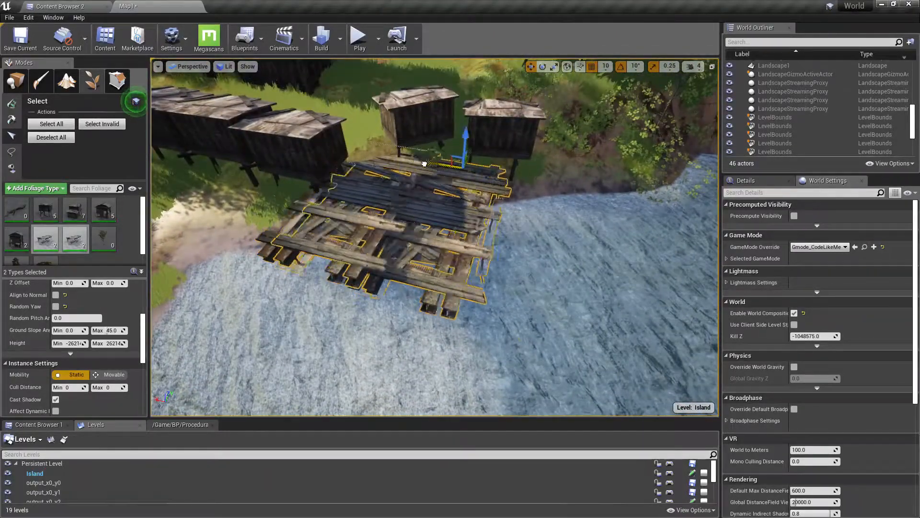
Step: Duplicate the scrap bridge section three times to extend the deck along the shore
{"action": "left_click_drag", "start_coordinate": [425, 164], "coordinate": [611, 229], "text": "alt"}
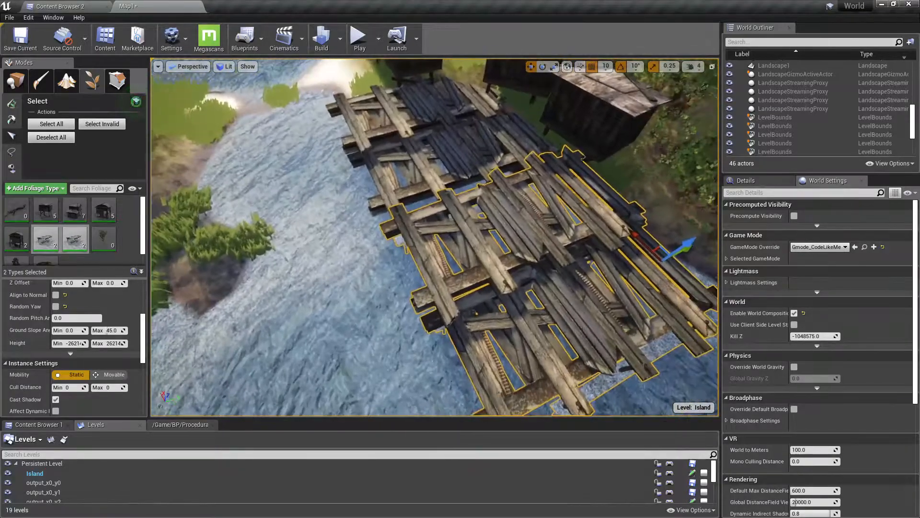
{"action": "right_click_drag", "start_coordinate": [623, 230], "coordinate": [537, 230]}
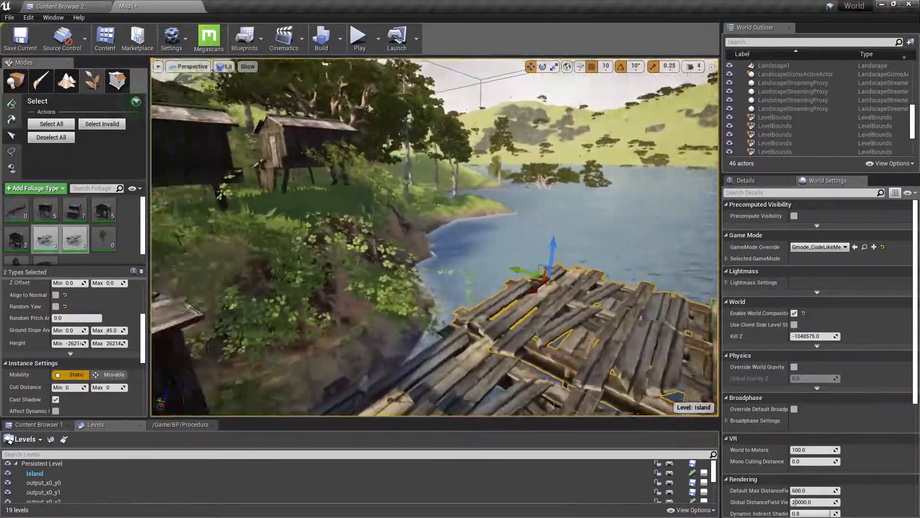
{"action": "right_click_drag", "start_coordinate": [445, 248], "coordinate": [537, 254]}
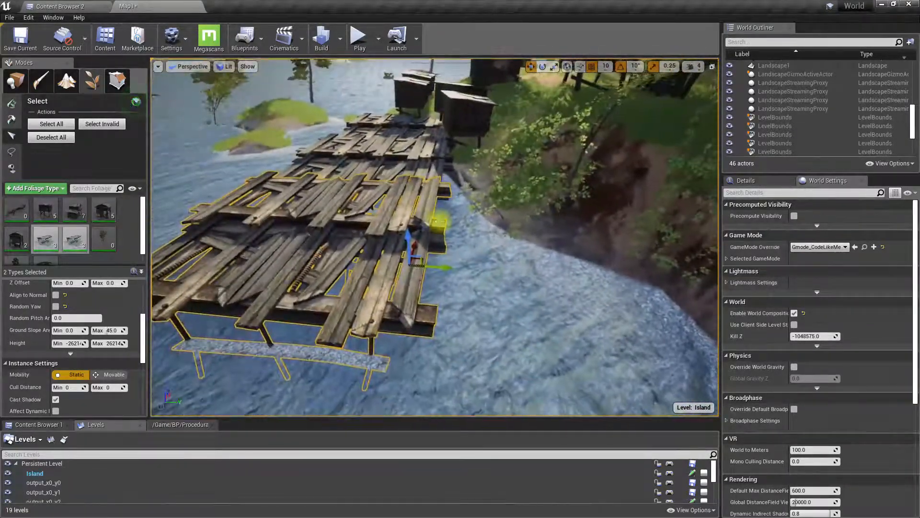
{"action": "left_click_drag", "start_coordinate": [435, 266], "coordinate": [452, 267], "text": "alt"}
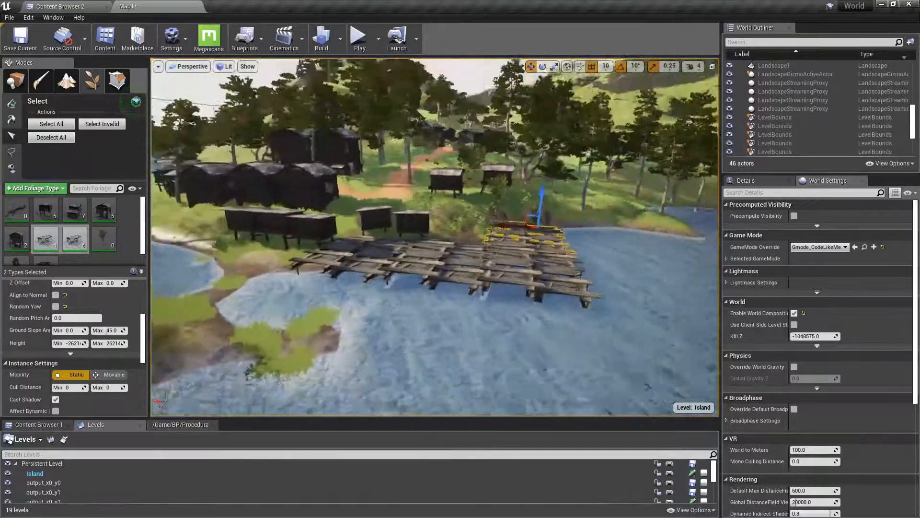
Step: Inspect and playtest the new deck, and set the collision preset of both bridge foliage types to BlockAll
{"action": "right_click_drag", "start_coordinate": [435, 237], "coordinate": [508, 283]}
{"action": "right_click_drag", "start_coordinate": [435, 237], "coordinate": [523, 225]}
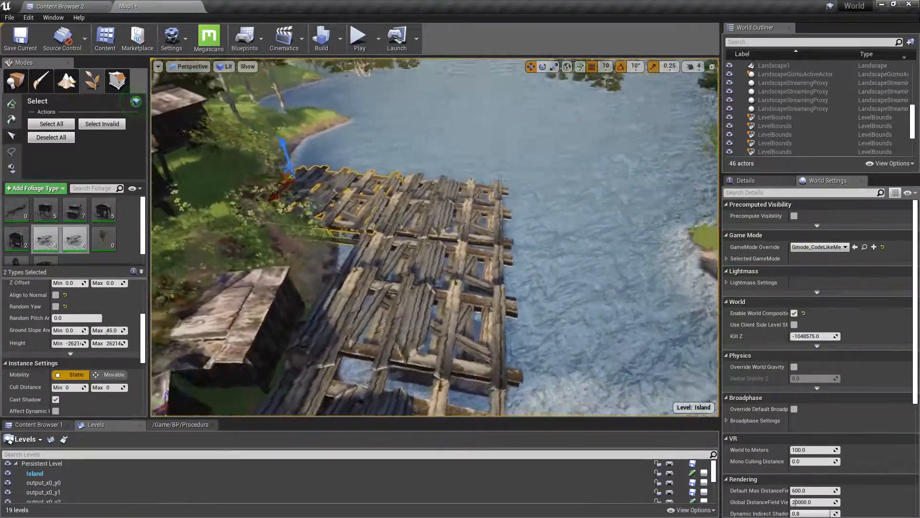
{"action": "right_click_drag", "start_coordinate": [434, 237], "coordinate": [373, 230]}
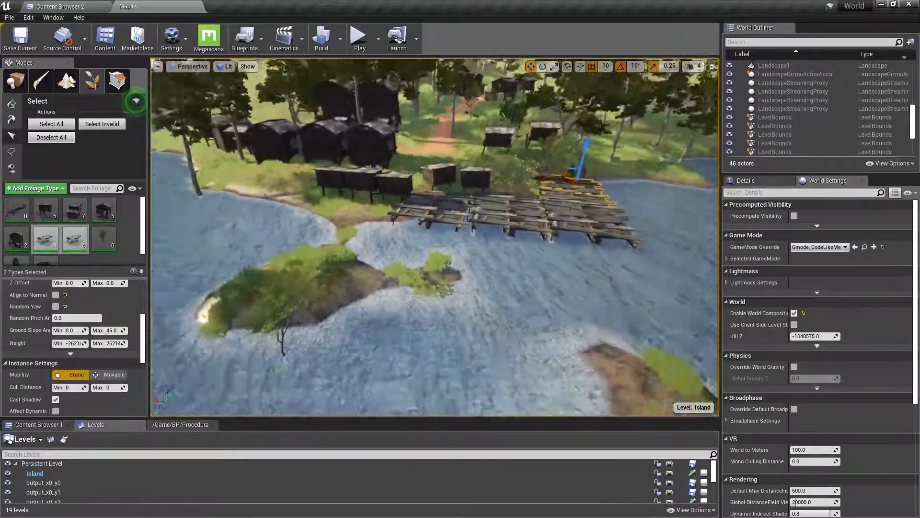
{"action": "right_click_drag", "start_coordinate": [435, 237], "coordinate": [470, 178]}
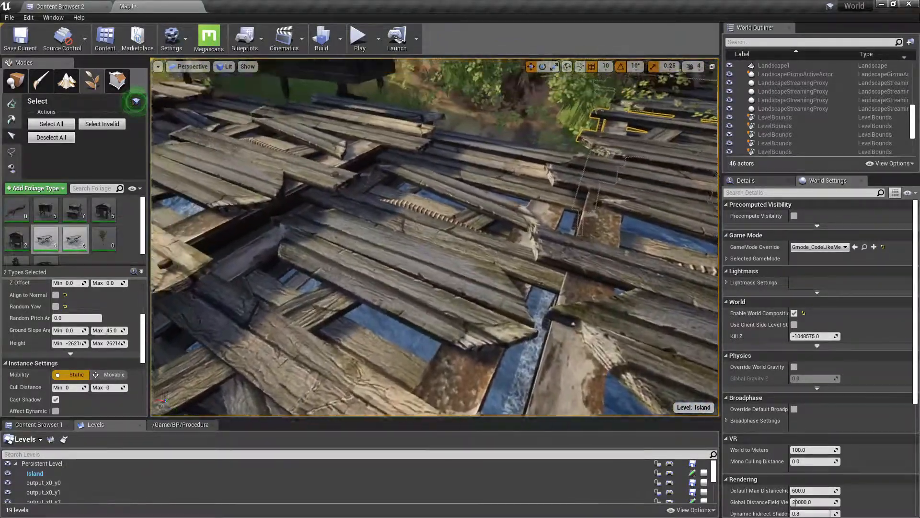
{"action": "right_click_drag", "start_coordinate": [434, 237], "coordinate": [306, 215]}
{"action": "right_click_drag", "start_coordinate": [415, 283], "coordinate": [394, 244]}
{"action": "key", "text": "alt+p"}
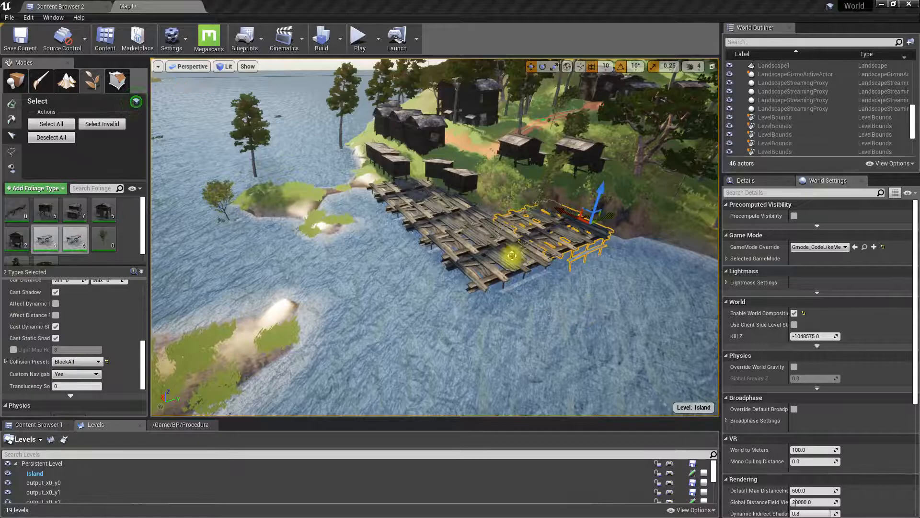
Step: Duplicate the selected deck section three times to extend the pier outward over the lake
{"action": "left_click_drag", "start_coordinate": [599, 228], "coordinate": [458, 267], "text": "alt"}
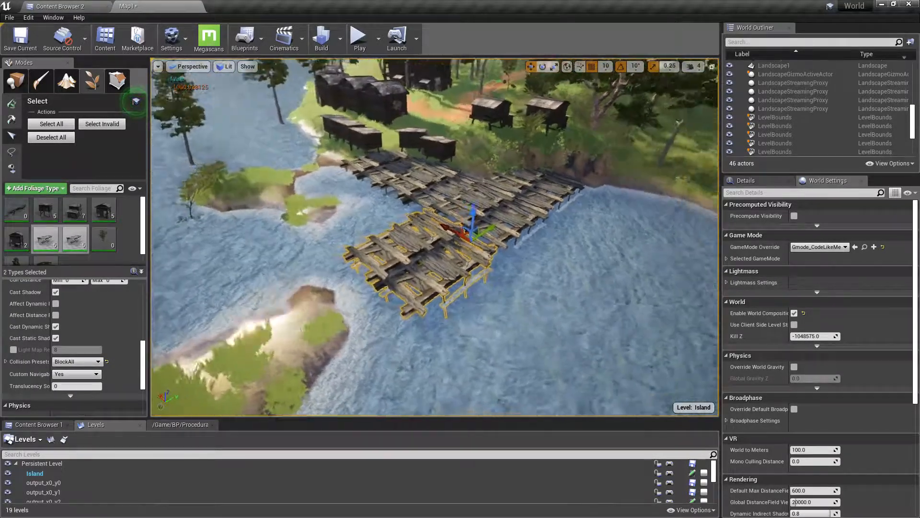
{"action": "right_click_drag", "start_coordinate": [394, 255], "coordinate": [467, 243]}
{"action": "left_click_drag", "start_coordinate": [385, 249], "coordinate": [594, 283], "text": "alt"}
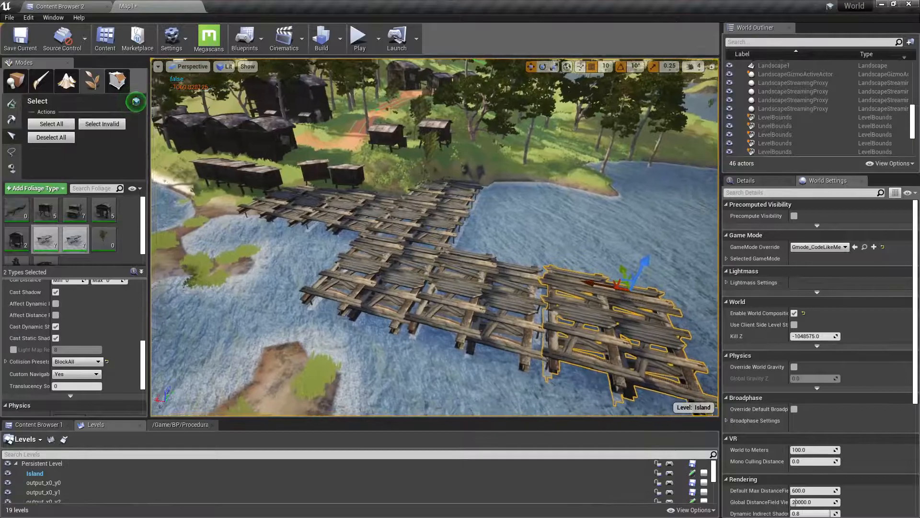
{"action": "key", "text": "f"}
{"action": "right_click_drag", "start_coordinate": [434, 237], "coordinate": [637, 211]}
{"action": "right_click_drag", "start_coordinate": [435, 237], "coordinate": [288, 237]}
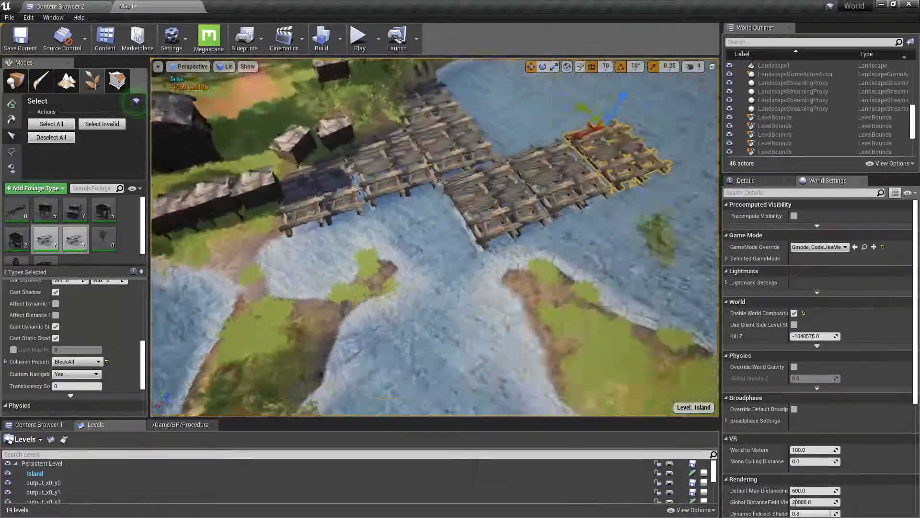
{"action": "right_click_drag", "start_coordinate": [435, 237], "coordinate": [403, 225]}
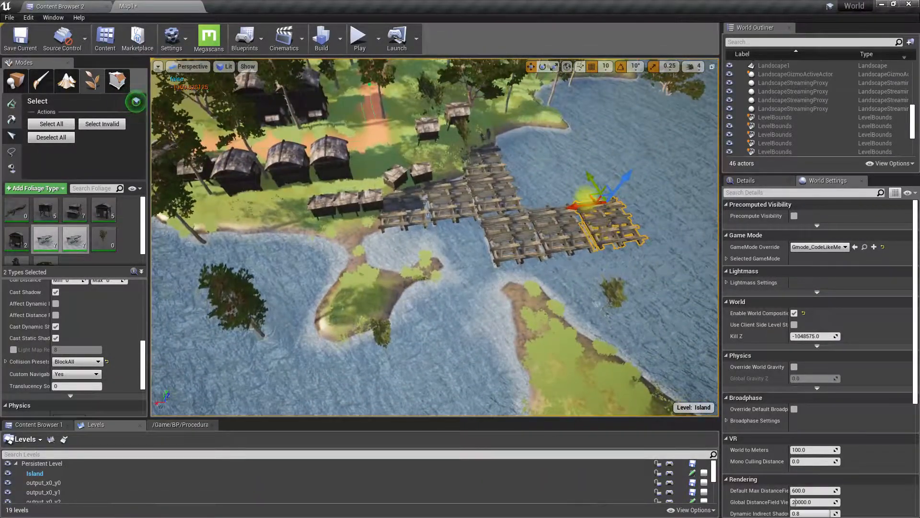
Step: Duplicate a deck section across to the other side of the village and position it against the bank below the shanties
{"action": "left_click_drag", "start_coordinate": [589, 194], "coordinate": [355, 226], "text": "alt"}
{"action": "left_click_drag", "start_coordinate": [175, 215], "coordinate": [153, 209], "text": "alt"}
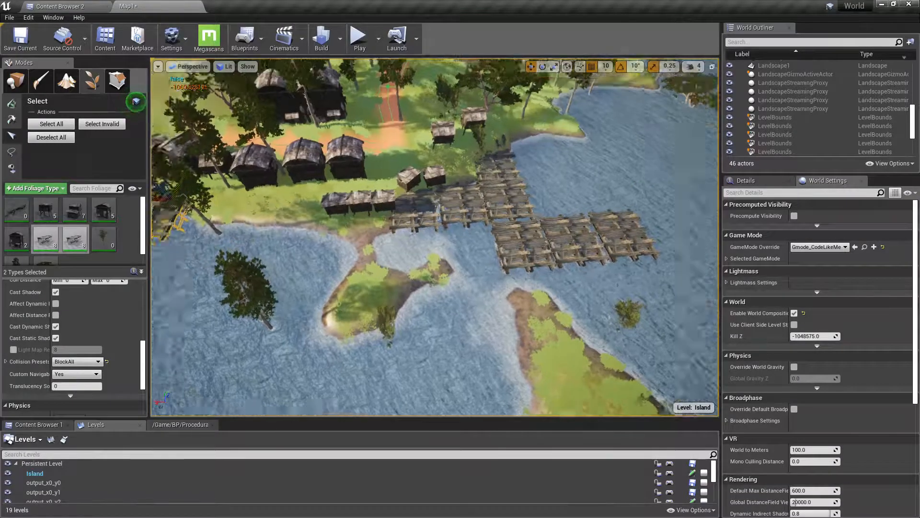
{"action": "right_click_drag", "start_coordinate": [435, 237], "coordinate": [364, 196]}
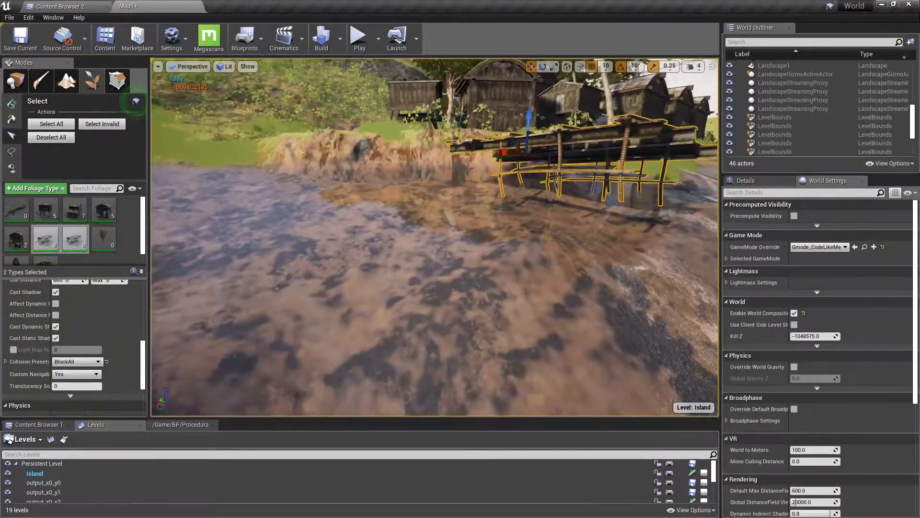
{"action": "right_click_drag", "start_coordinate": [434, 237], "coordinate": [408, 261]}
{"action": "left_click_drag", "start_coordinate": [516, 193], "coordinate": [488, 191]}
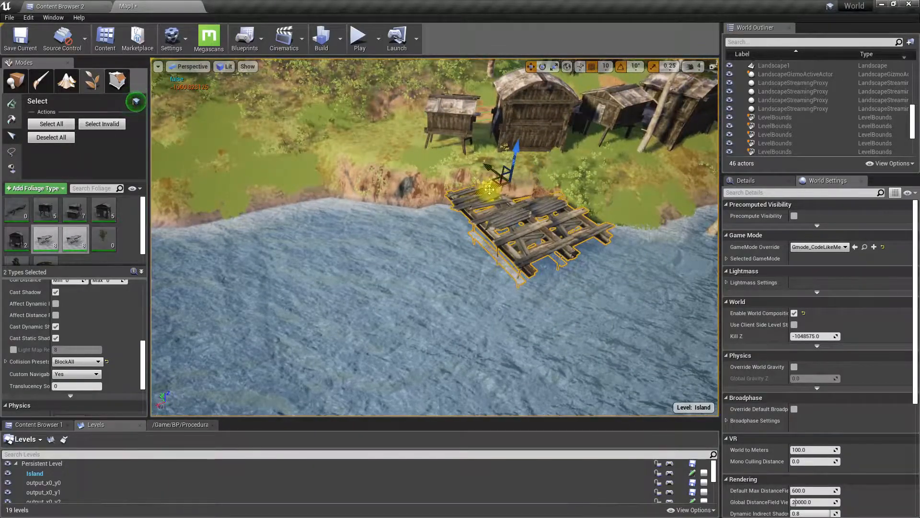
Step: Extend the second deck along the bank with two duplicated sections and place another copy onto the shore
{"action": "left_click_drag", "start_coordinate": [349, 219], "coordinate": [273, 230]}
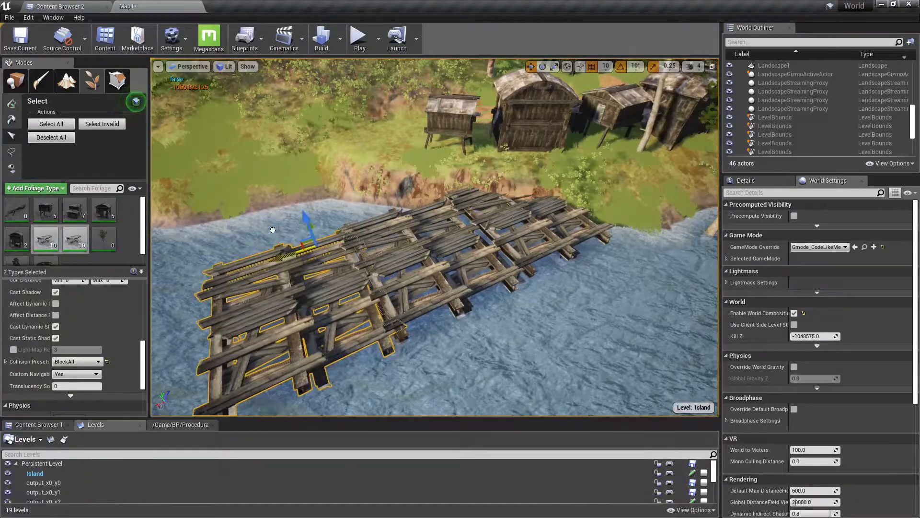
{"action": "right_click_drag", "start_coordinate": [273, 230], "coordinate": [337, 238]}
{"action": "left_click_drag", "start_coordinate": [337, 238], "coordinate": [292, 238], "text": "alt"}
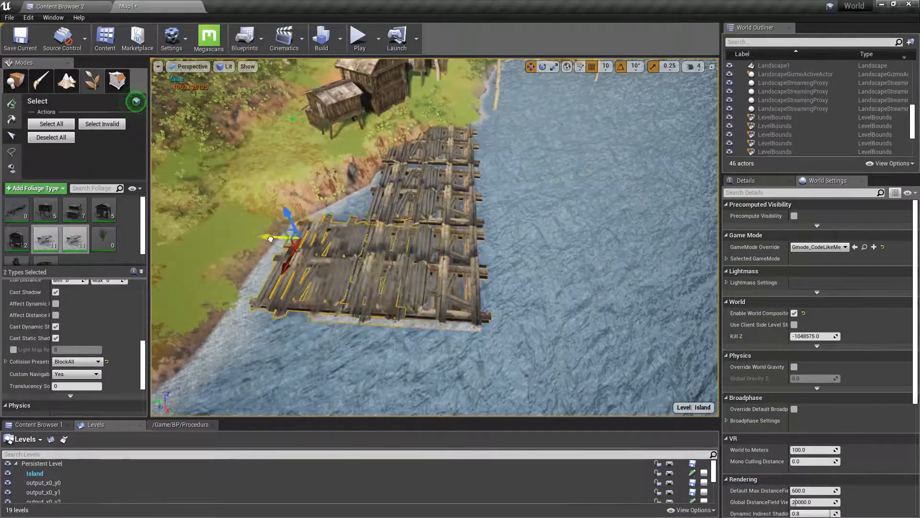
{"action": "left_click_drag", "start_coordinate": [206, 233], "coordinate": [216, 233], "text": "alt"}
{"action": "right_click_drag", "start_coordinate": [215, 234], "coordinate": [240, 254]}
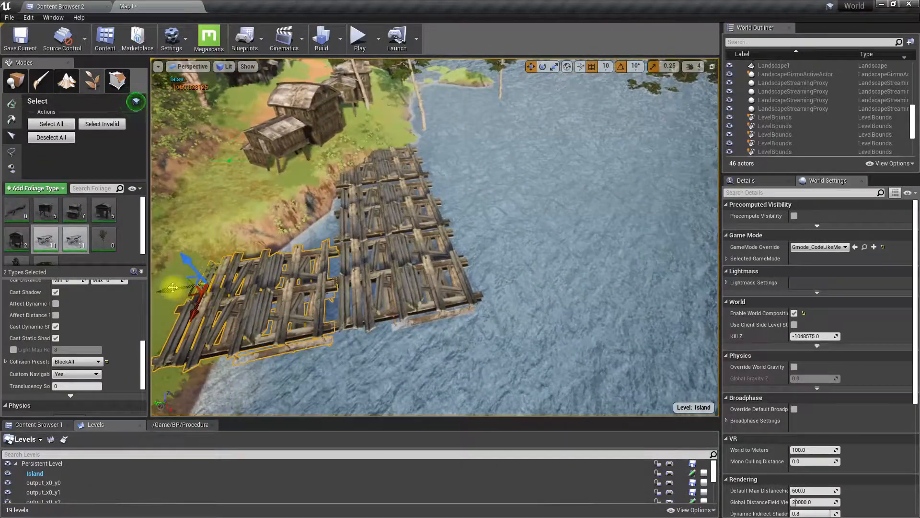
Step: Duplicate two more sections outward from the second deck to form a pier reaching over the water
{"action": "left_click_drag", "start_coordinate": [473, 246], "coordinate": [437, 249]}
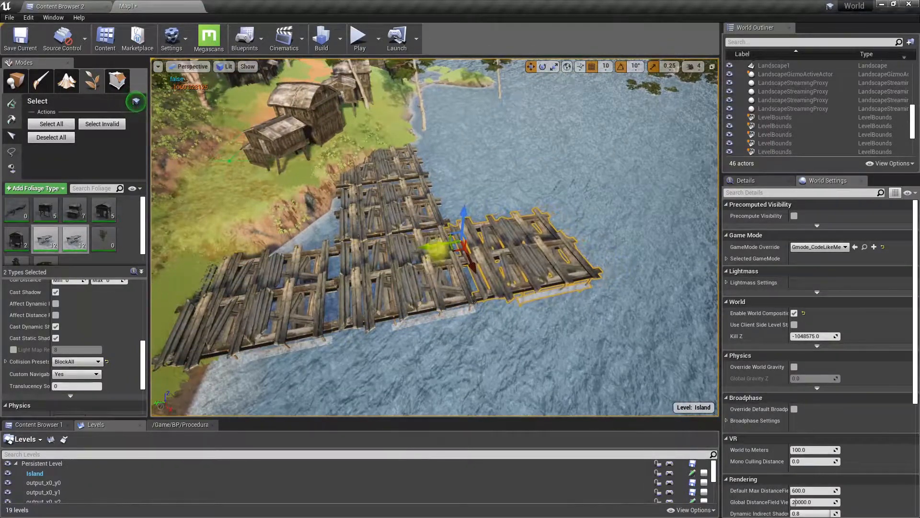
{"action": "mouse_move", "coordinate": [446, 270]}
{"action": "right_mouse_down"}
{"action": "mouse_move", "coordinate": [408, 270]}
{"action": "mouse_move", "coordinate": [446, 270]}
{"action": "right_mouse_up"}
{"action": "left_click_drag", "start_coordinate": [325, 253], "coordinate": [387, 304], "text": "alt"}
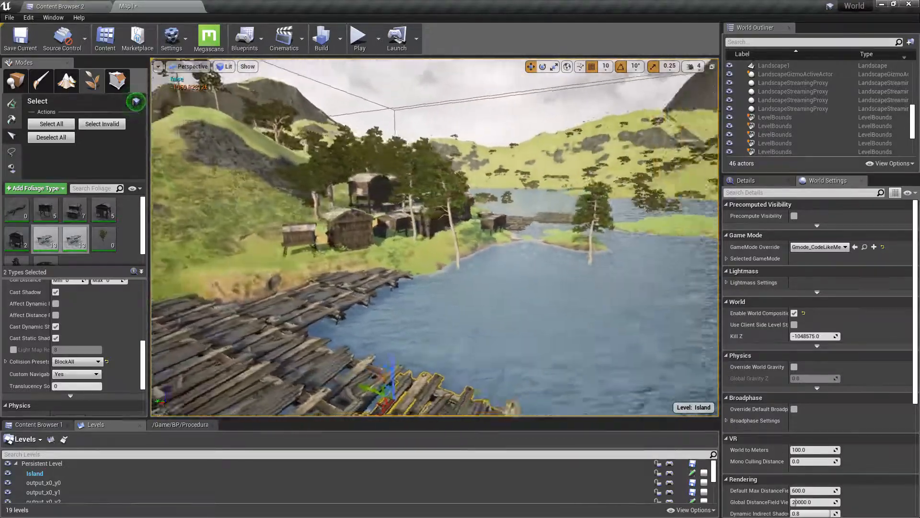
{"action": "right_click_drag", "start_coordinate": [386, 304], "coordinate": [293, 326]}
{"action": "right_click_drag", "start_coordinate": [434, 287], "coordinate": [374, 268]}
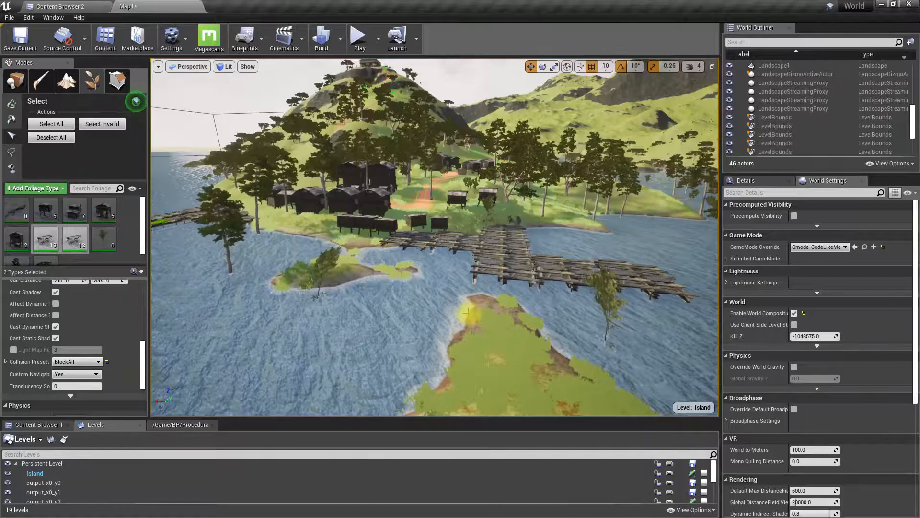
{"action": "mouse_move", "coordinate": [434, 237]}
{"action": "right_mouse_down"}
{"action": "mouse_move", "coordinate": [407, 177]}
{"action": "mouse_move", "coordinate": [555, 323]}
{"action": "right_mouse_up"}
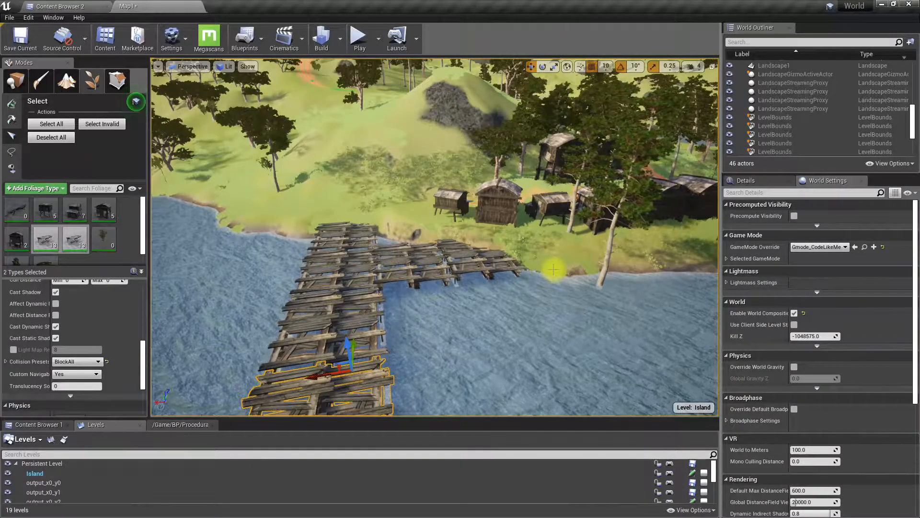
Step: Delete the small stilt shanty behind the first deck that stands nearer the shoreline row of shanties
{"action": "right_click_drag", "start_coordinate": [554, 270], "coordinate": [511, 216]}
{"action": "key", "text": "w"}
{"action": "key", "text": "w"}
{"action": "key", "text": "w"}
{"action": "left_click", "coordinate": [413, 226]}
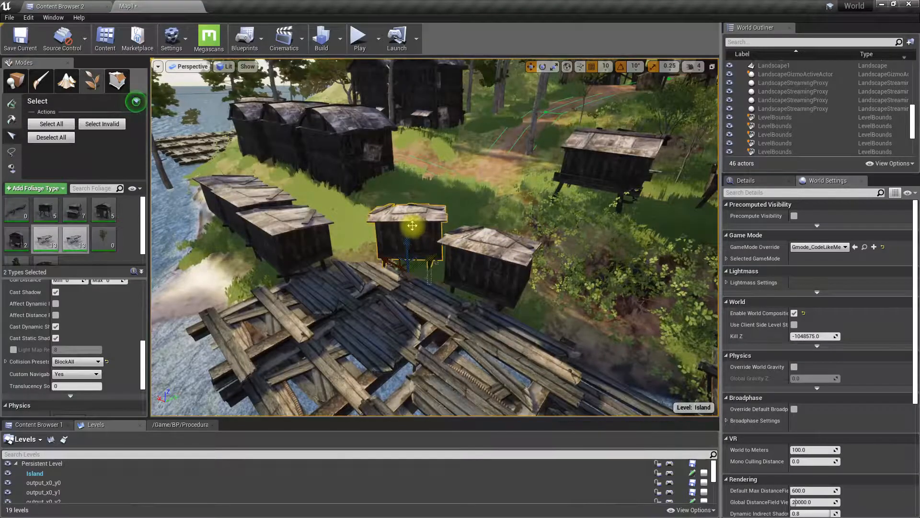
{"action": "right_click_drag", "start_coordinate": [452, 255], "coordinate": [527, 245]}
{"action": "key", "text": "Delete"}
Step: Move the remaining small stilt shanty standing behind the first deck, near the shoreline row, out over the water and delete it
{"action": "key", "text": "d"}
{"action": "key", "text": "a"}
{"action": "right_click_drag", "start_coordinate": [421, 175], "coordinate": [383, 198]}
{"action": "left_click", "coordinate": [422, 176]}
{"action": "left_click_drag", "start_coordinate": [441, 204], "coordinate": [335, 206], "text": "alt"}
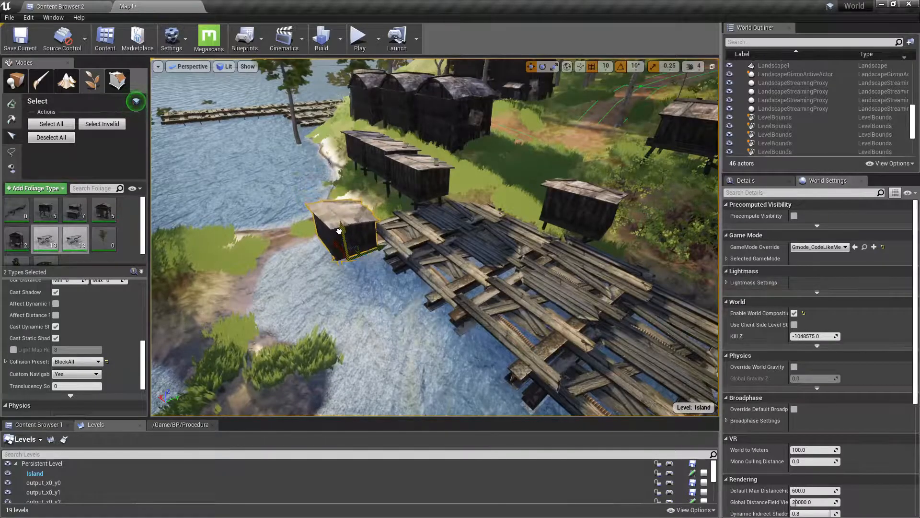
{"action": "key", "text": "Delete"}
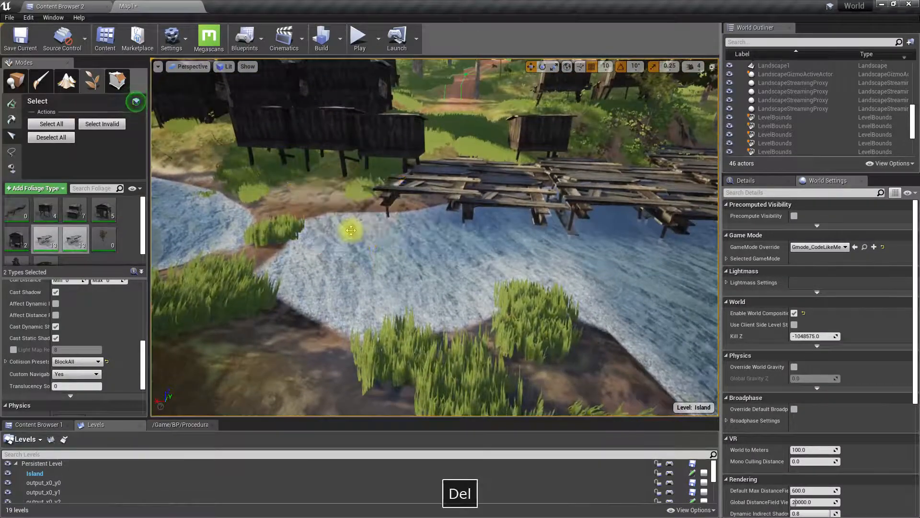
Step: Duplicate the end section of the pier twice sideways to form a walkway over the water toward the neighboring grassy bank
{"action": "right_click_drag", "start_coordinate": [351, 229], "coordinate": [333, 161]}
{"action": "key", "text": "a"}
{"action": "key", "text": "s"}
{"action": "key", "text": "w"}
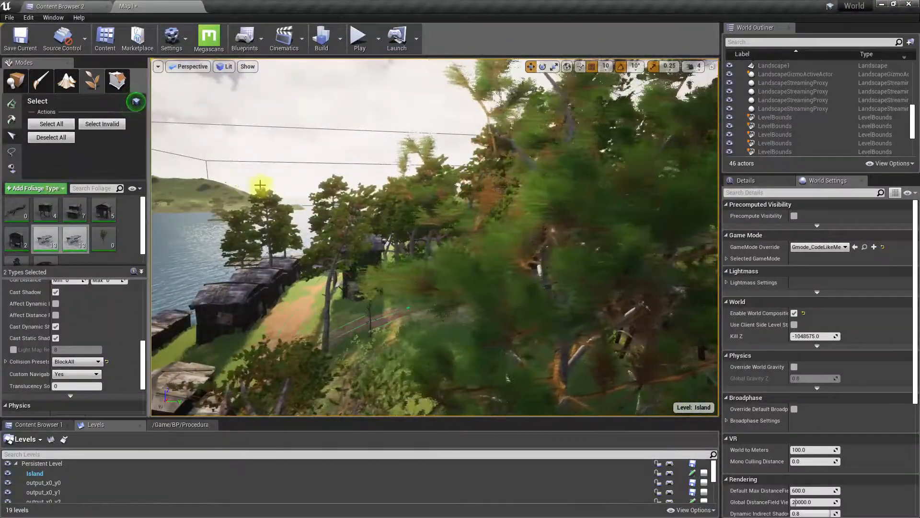
{"action": "mouse_move", "coordinate": [280, 228]}
{"action": "right_mouse_down"}
{"action": "mouse_move", "coordinate": [288, 233]}
{"action": "mouse_move", "coordinate": [275, 218]}
{"action": "right_mouse_up"}
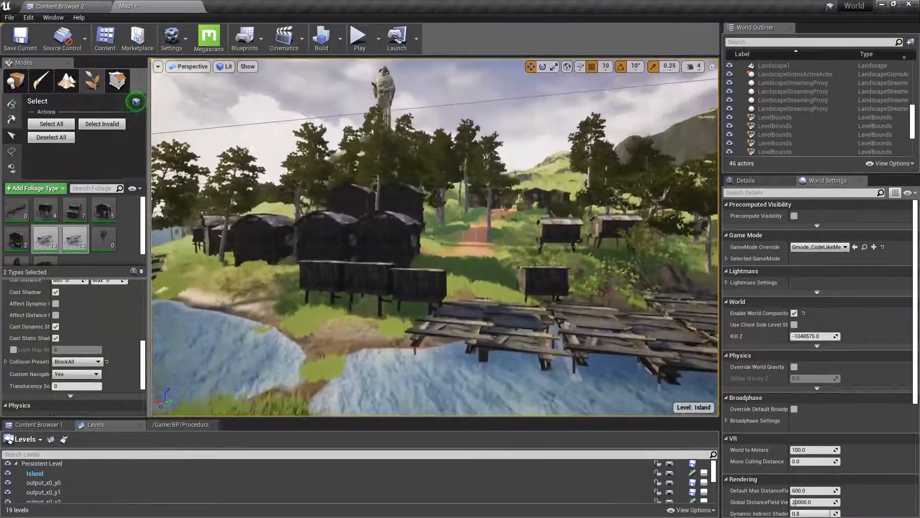
{"action": "key", "text": "d"}
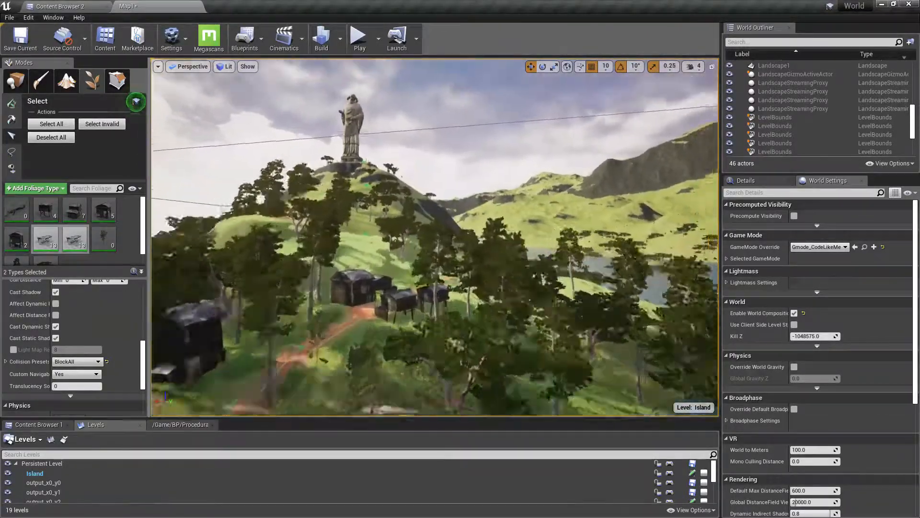
{"action": "right_click_drag", "start_coordinate": [275, 218], "coordinate": [347, 256]}
{"action": "left_click", "coordinate": [382, 260]}
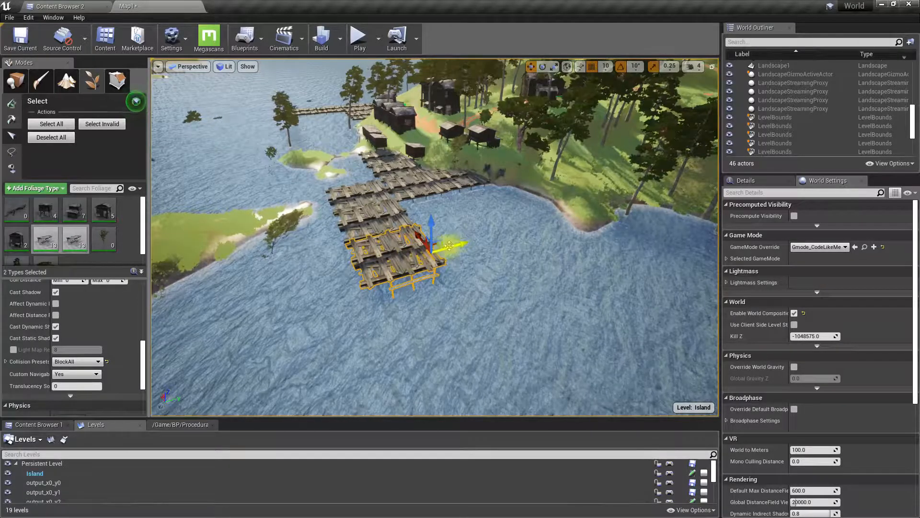
{"action": "left_click", "coordinate": [395, 266]}
{"action": "left_click_drag", "start_coordinate": [454, 244], "coordinate": [290, 278], "text": "alt"}
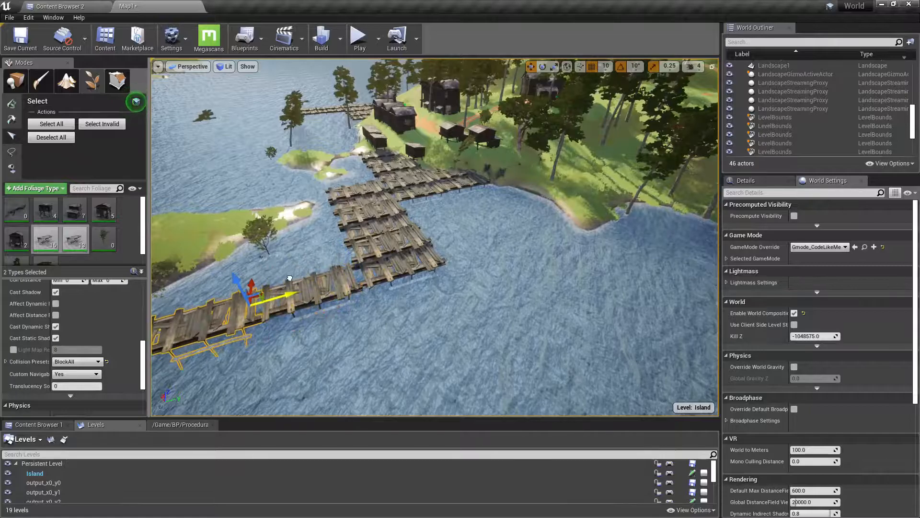
Step: Duplicate the stilt shanty with the low annex to the opposite side of the path and rotate the copy to face it
{"action": "right_click_drag", "start_coordinate": [290, 278], "coordinate": [264, 220]}
{"action": "right_click_drag", "start_coordinate": [369, 250], "coordinate": [683, 263]}
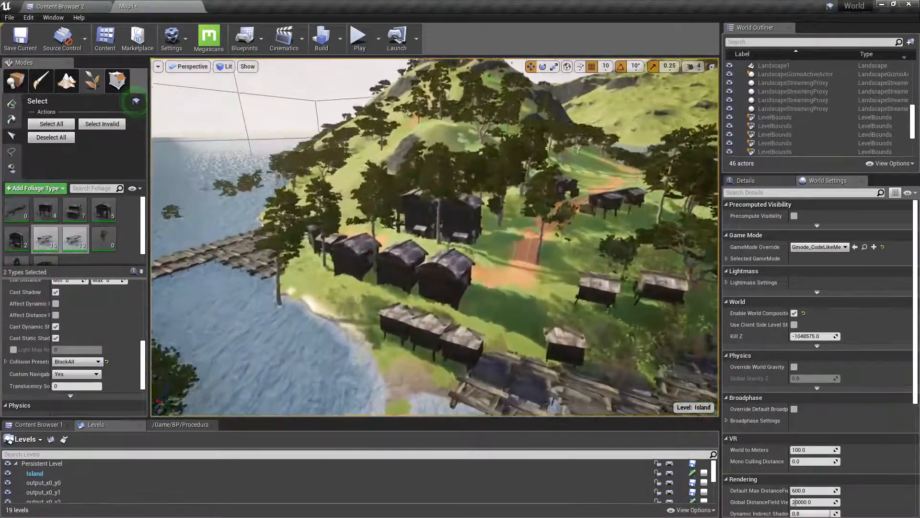
{"action": "right_click_drag", "start_coordinate": [435, 237], "coordinate": [528, 276]}
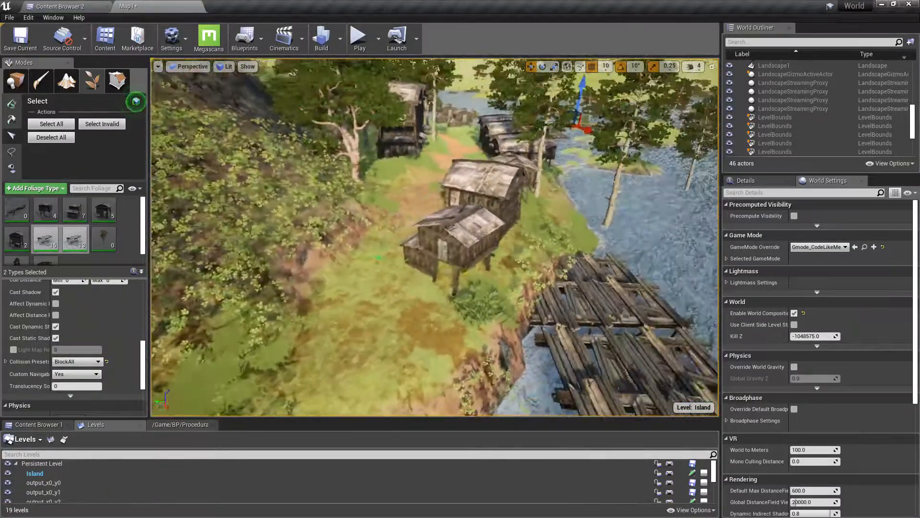
{"action": "left_click", "coordinate": [434, 268]}
{"action": "left_click_drag", "start_coordinate": [368, 335], "coordinate": [318, 377]}
{"action": "right_click_drag", "start_coordinate": [317, 378], "coordinate": [230, 378]}
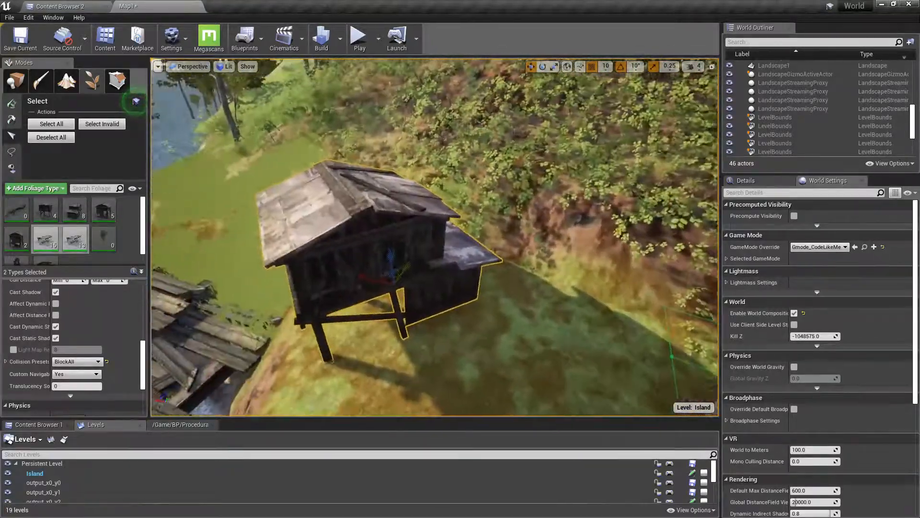
{"action": "right_click_drag", "start_coordinate": [398, 321], "coordinate": [392, 324]}
{"action": "key", "text": "e"}
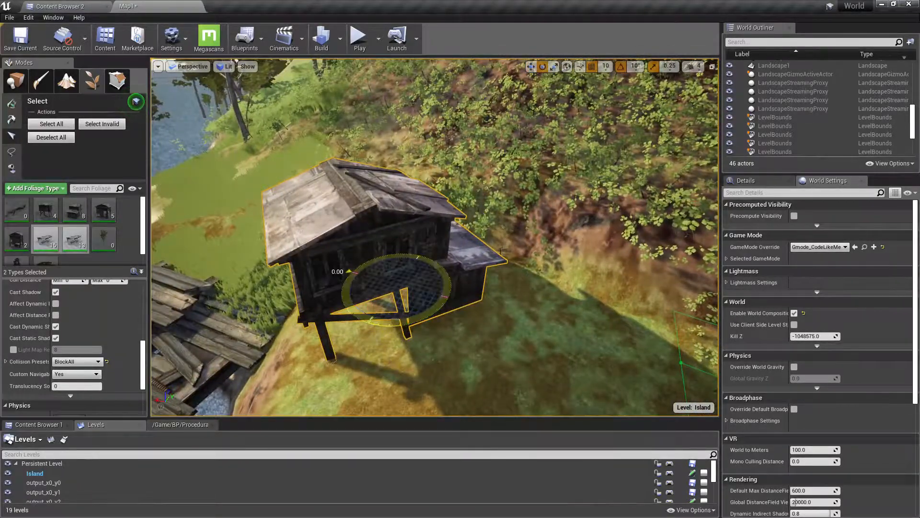
{"action": "mouse_move", "coordinate": [432, 261]}
{"action": "left_mouse_down"}
{"action": "mouse_move", "coordinate": [451, 280]}
{"action": "mouse_move", "coordinate": [445, 271]}
{"action": "left_mouse_up"}
Step: Try rotating the original annex shanty, undo it, and shift the shanty slightly toward the larger building beside the path
{"action": "right_click_drag", "start_coordinate": [446, 271], "coordinate": [531, 234]}
{"action": "key", "text": "w"}
{"action": "key", "text": "w"}
{"action": "key", "text": "d"}
{"action": "key", "text": "d"}
{"action": "key", "text": "a"}
{"action": "key", "text": "d"}
{"action": "key", "text": "s"}
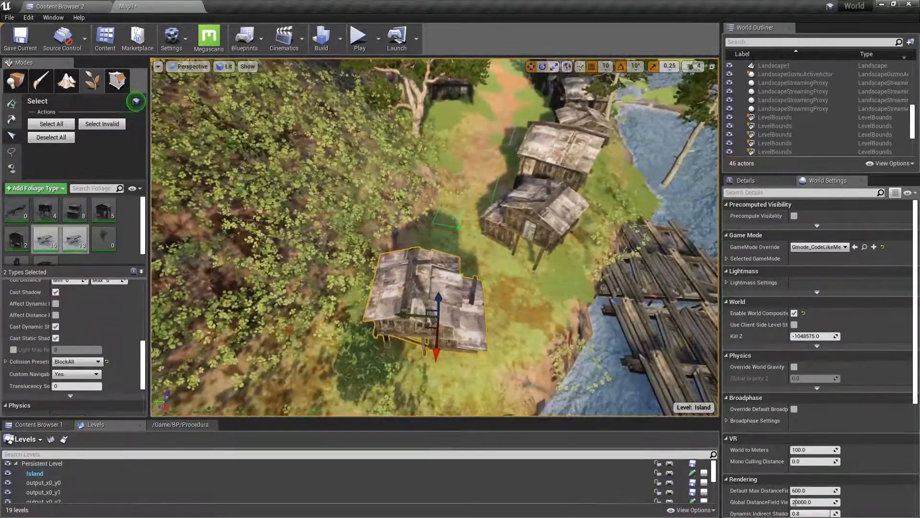
{"action": "left_click", "coordinate": [530, 234]}
{"action": "key", "text": "e"}
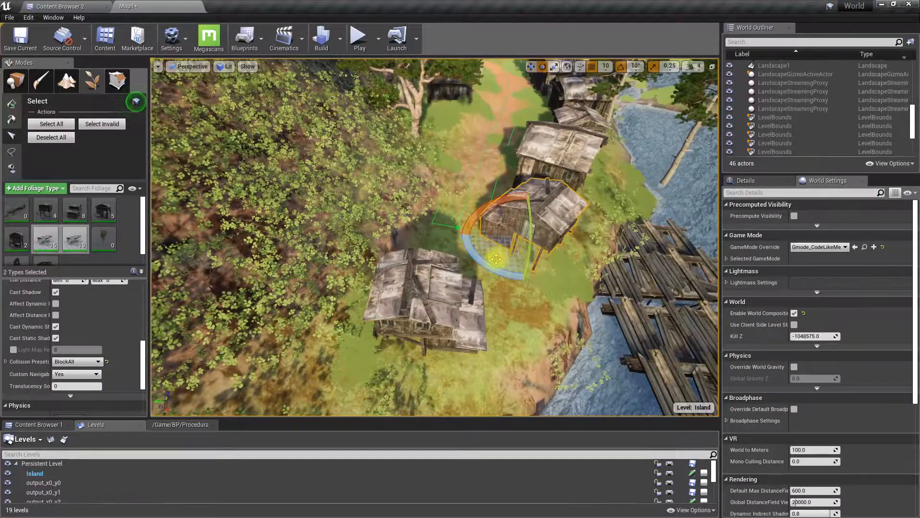
{"action": "left_click_drag", "start_coordinate": [544, 261], "coordinate": [566, 274]}
{"action": "key", "text": "ctrl+z"}
{"action": "key", "text": "w"}
{"action": "left_click_drag", "start_coordinate": [510, 244], "coordinate": [536, 245]}
Step: Paint the landscape's Road layer with a 368 brush between the path junction and the deck, beside the single stilt shanty
{"action": "right_click_drag", "start_coordinate": [536, 246], "coordinate": [472, 188]}
{"action": "key", "text": "w"}
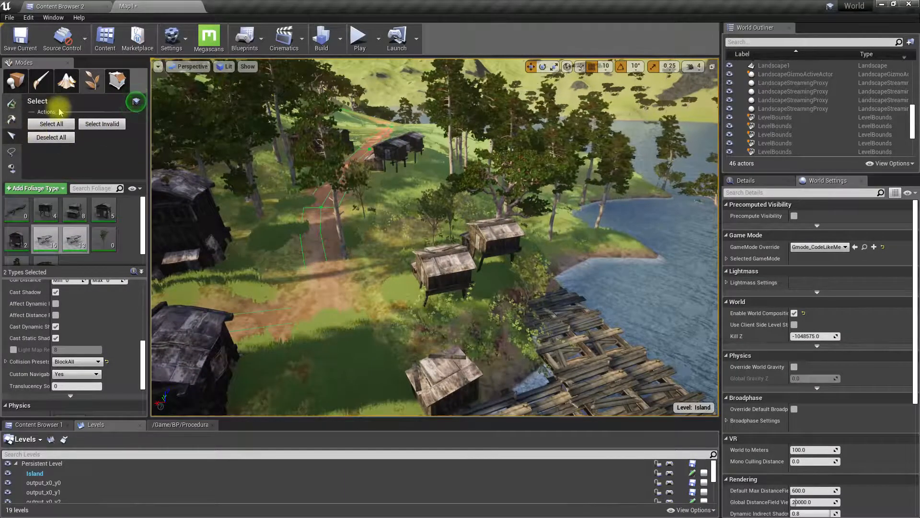
{"action": "left_click", "coordinate": [67, 80]}
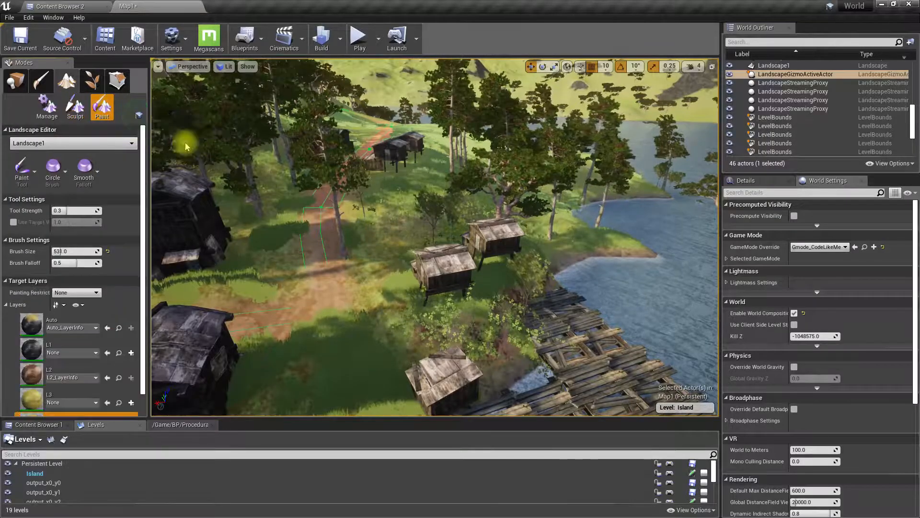
{"action": "scroll", "coordinate": [87, 378], "scroll_direction": "down", "scroll_amount": 2}
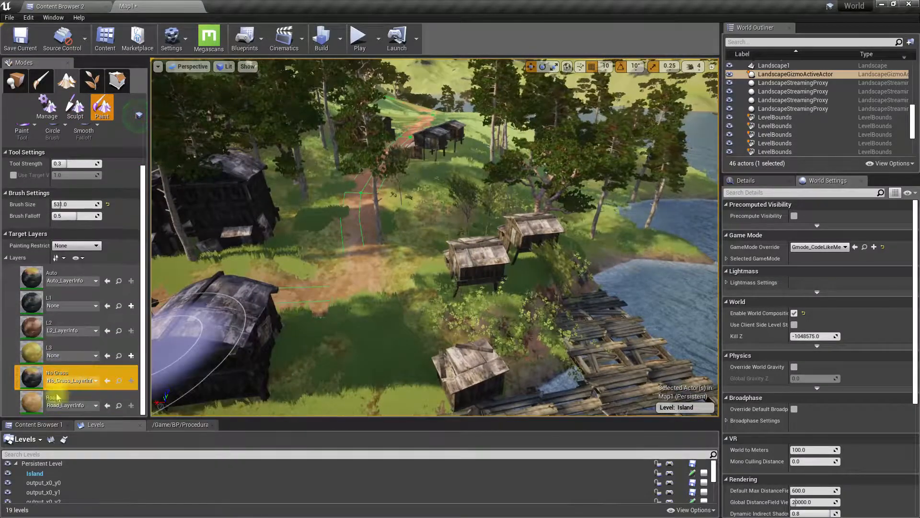
{"action": "left_click", "coordinate": [87, 394]}
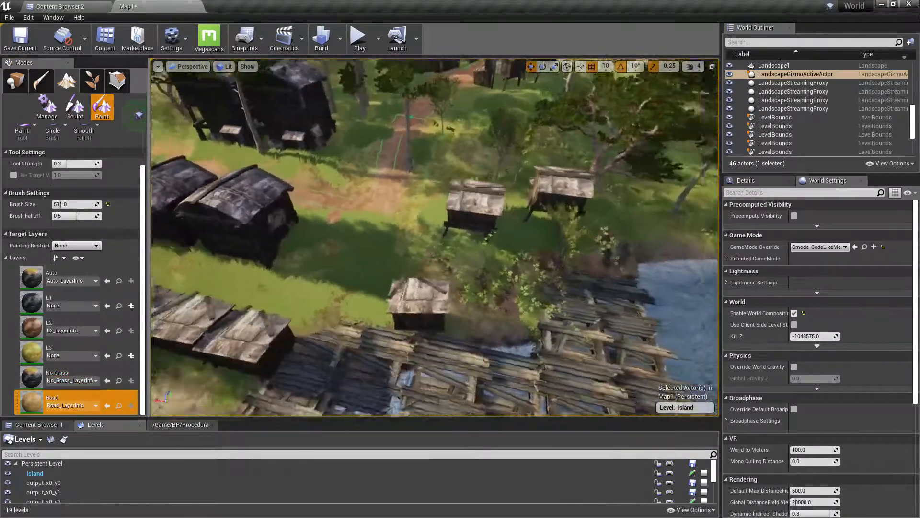
{"action": "key", "text": "bracketleft"}
{"action": "key", "text": "bracketleft"}
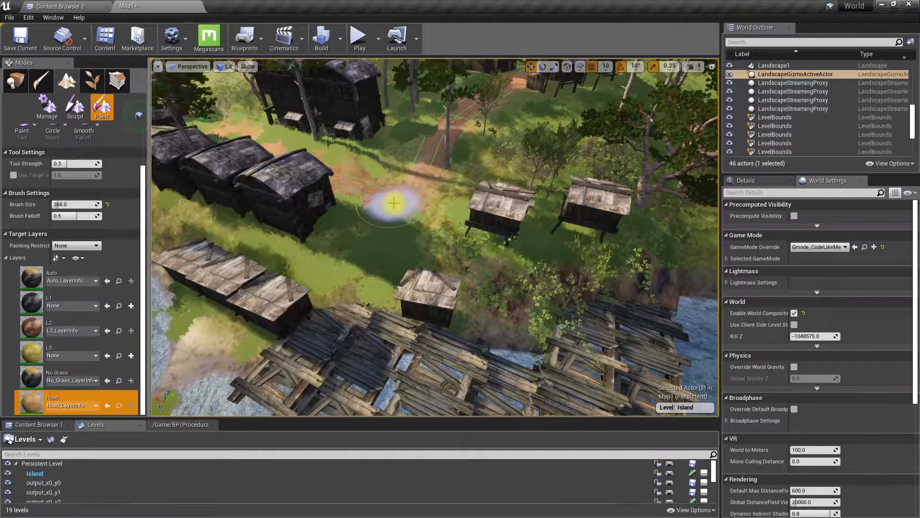
{"action": "mouse_move", "coordinate": [354, 323]}
{"action": "left_mouse_down"}
{"action": "mouse_move", "coordinate": [384, 241]}
{"action": "mouse_move", "coordinate": [370, 268]}
{"action": "left_mouse_up"}
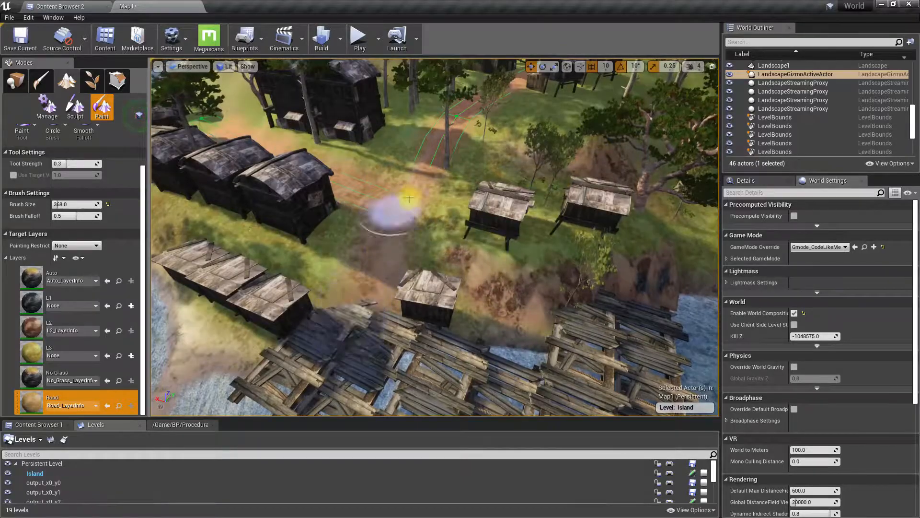
Step: Extend the Road paint between the two annex shanties down the bank to the scrap deck
{"action": "mouse_move", "coordinate": [363, 288]}
{"action": "right_mouse_down"}
{"action": "mouse_move", "coordinate": [297, 283]}
{"action": "mouse_move", "coordinate": [307, 225]}
{"action": "mouse_move", "coordinate": [374, 230]}
{"action": "mouse_move", "coordinate": [451, 288]}
{"action": "mouse_move", "coordinate": [452, 181]}
{"action": "right_mouse_up"}
{"action": "mouse_move", "coordinate": [358, 289]}
{"action": "left_mouse_down"}
{"action": "mouse_move", "coordinate": [350, 272]}
{"action": "mouse_move", "coordinate": [448, 209]}
{"action": "left_mouse_up"}
{"action": "left_click_drag", "start_coordinate": [364, 278], "coordinate": [437, 219]}
{"action": "mouse_move", "coordinate": [437, 219]}
{"action": "right_mouse_down"}
{"action": "mouse_move", "coordinate": [398, 240]}
{"action": "mouse_move", "coordinate": [434, 276]}
{"action": "mouse_move", "coordinate": [527, 288]}
{"action": "mouse_move", "coordinate": [460, 274]}
{"action": "mouse_move", "coordinate": [411, 243]}
{"action": "right_mouse_up"}
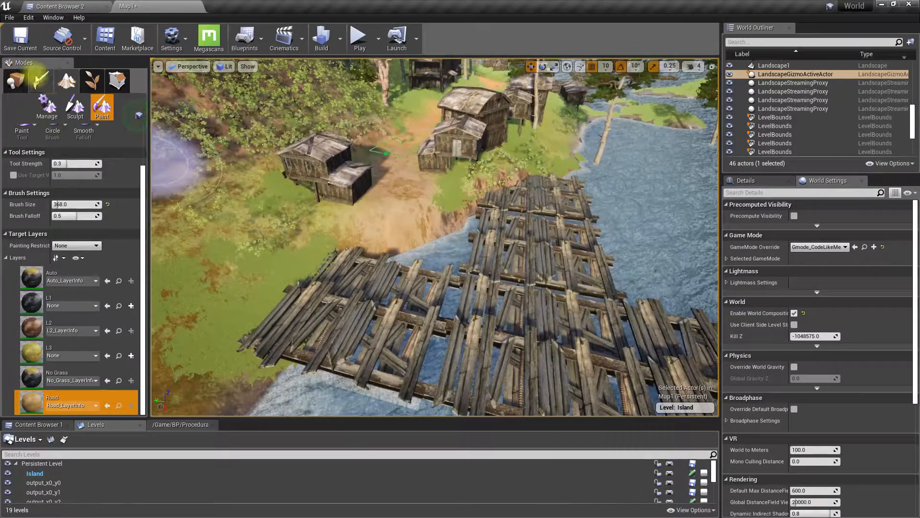
Step: Return to foliage editing and duplicate a deck section toward the bank to close the gap below the painted road
{"action": "left_click", "coordinate": [92, 80]}
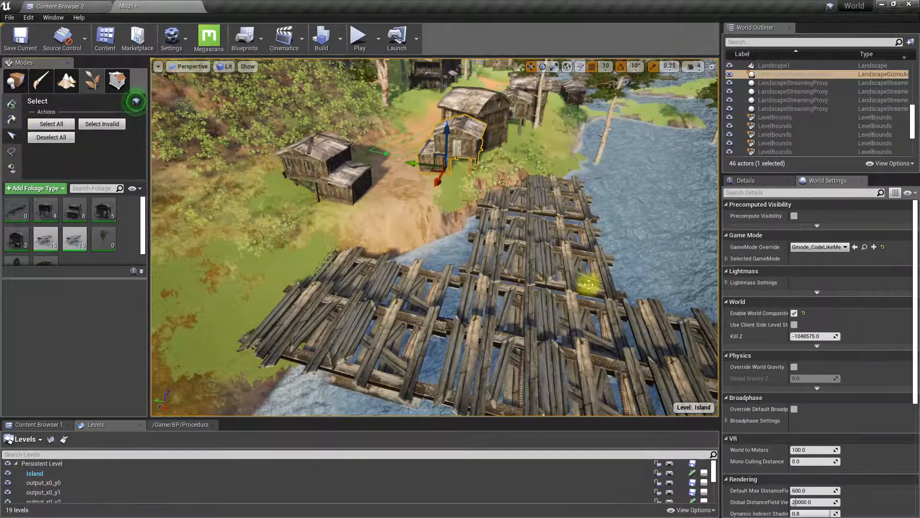
{"action": "left_click", "coordinate": [491, 258]}
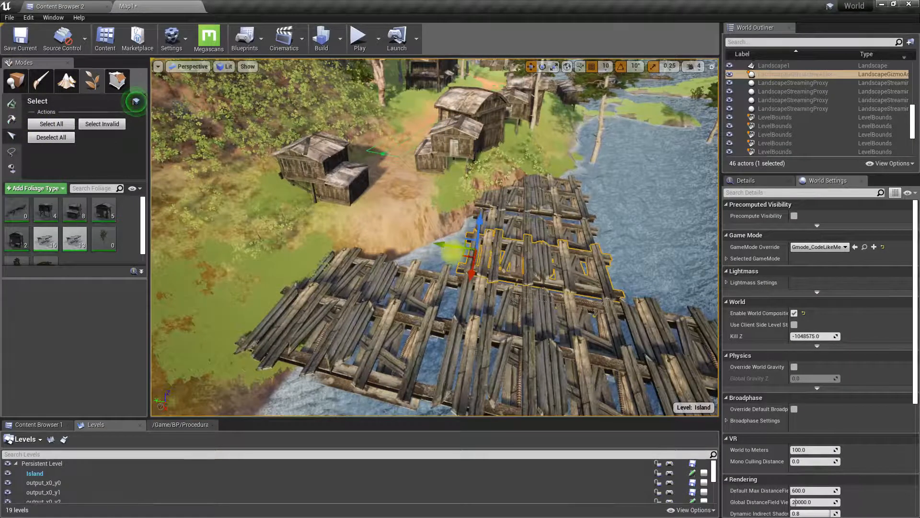
{"action": "right_click_drag", "start_coordinate": [332, 235], "coordinate": [226, 235]}
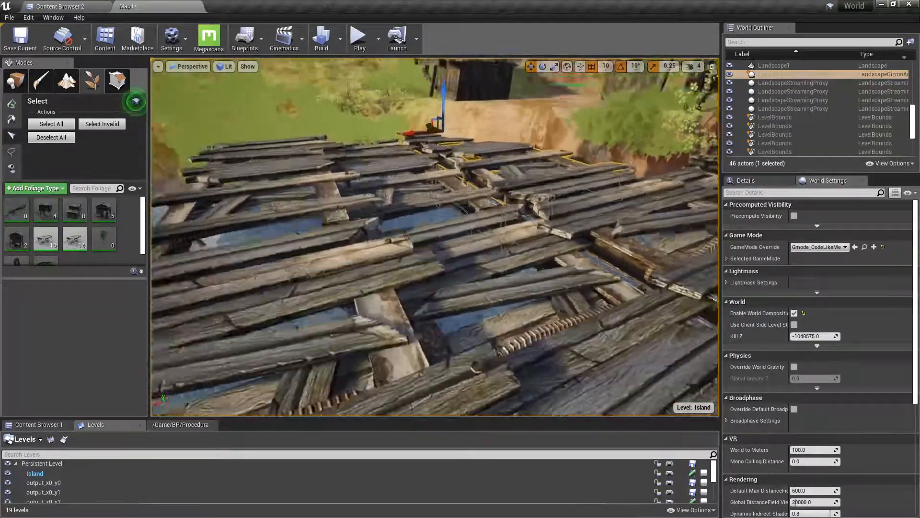
{"action": "right_click_drag", "start_coordinate": [434, 237], "coordinate": [455, 268]}
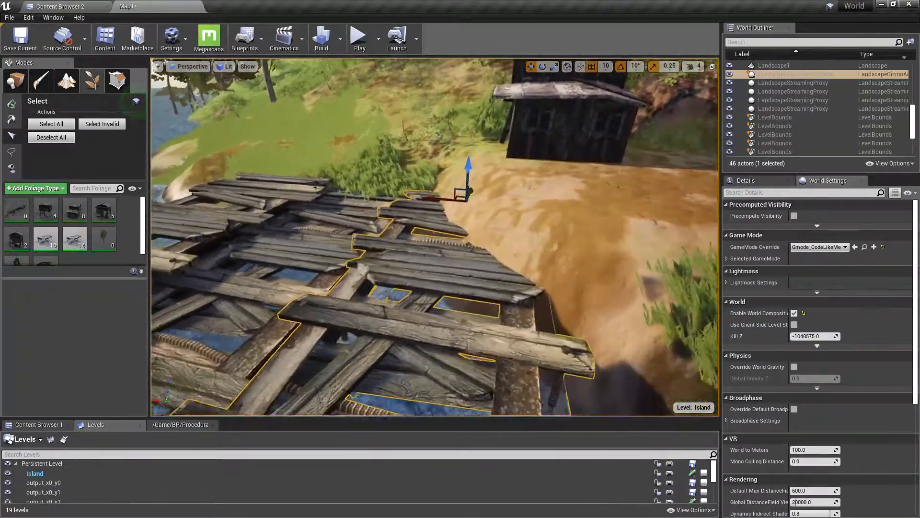
{"action": "right_click_drag", "start_coordinate": [435, 237], "coordinate": [508, 237]}
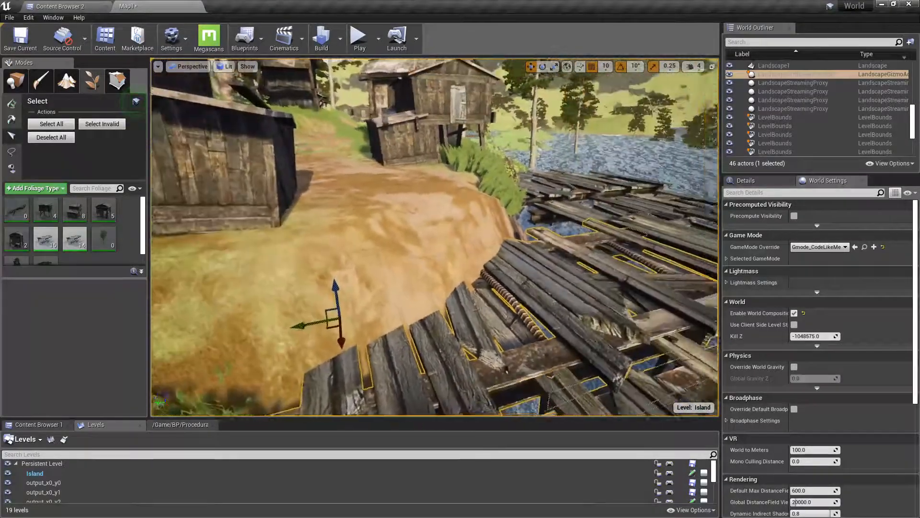
Step: Duplicate the tall two-story shanty behind the shoreline row over to the dirt road on the hillside
{"action": "right_click_drag", "start_coordinate": [435, 237], "coordinate": [336, 218]}
{"action": "right_click_drag", "start_coordinate": [434, 237], "coordinate": [364, 202]}
{"action": "key", "text": "w"}
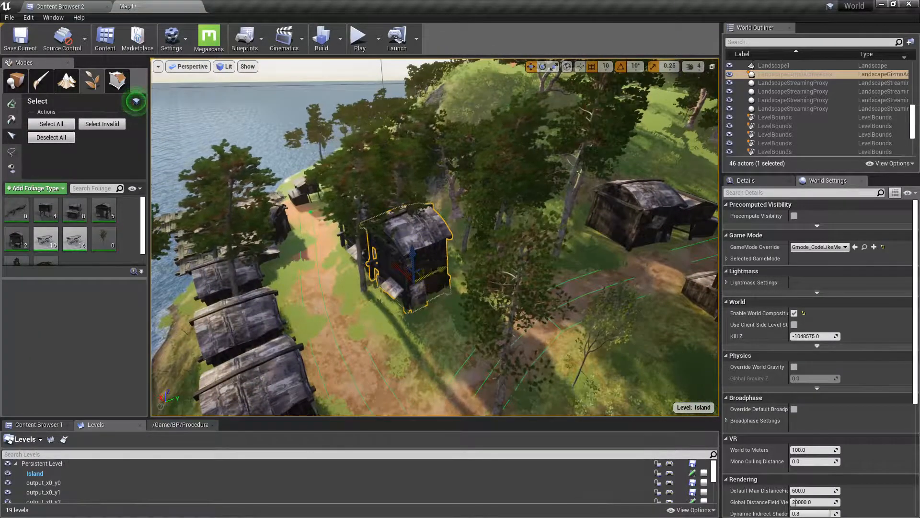
{"action": "left_click", "coordinate": [582, 182]}
{"action": "left_click_drag", "start_coordinate": [582, 182], "coordinate": [598, 186]}
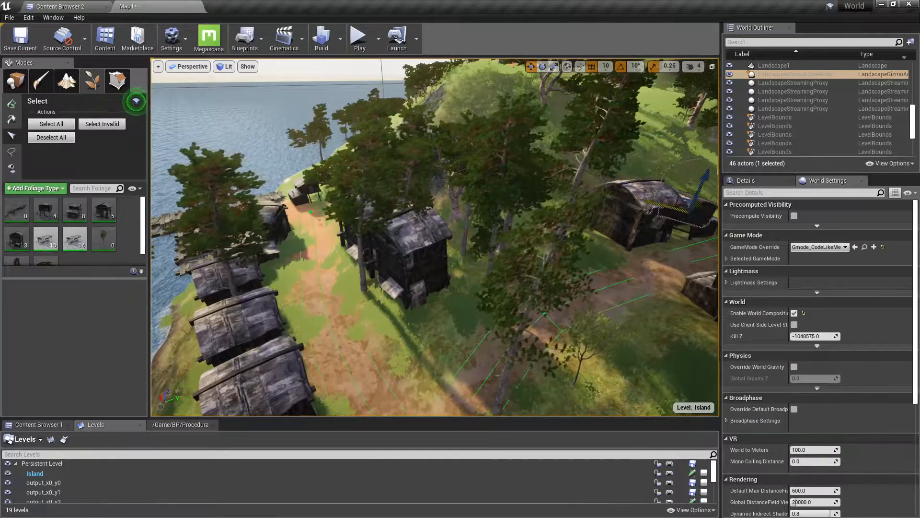
{"action": "left_click", "coordinate": [800, 192]}
{"action": "type", "text": "d"}
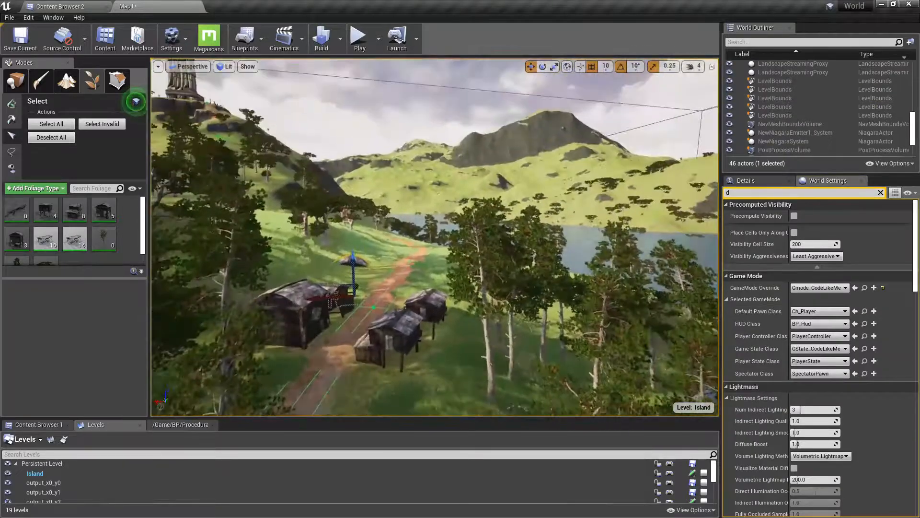
Step: Raise the buried copy of the tall shanty and position it on the ground beside the dirt road
{"action": "key", "text": "f"}
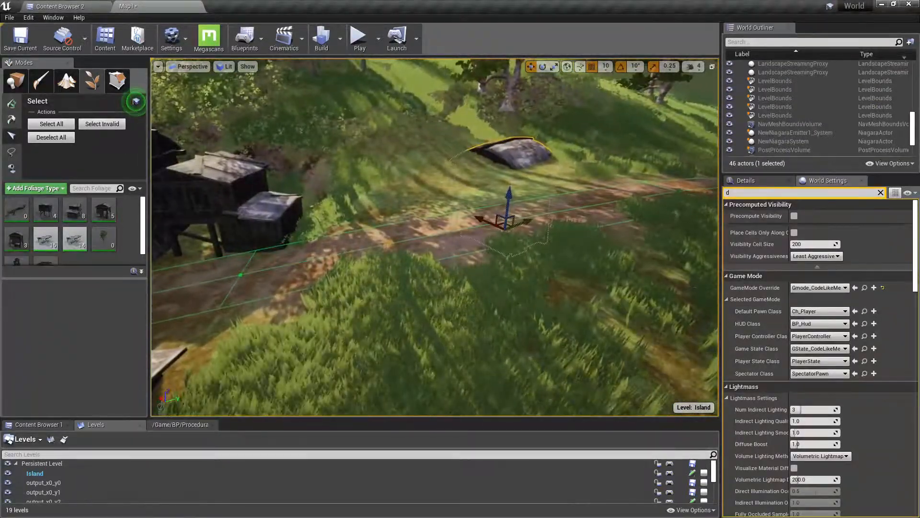
{"action": "right_click_drag", "start_coordinate": [434, 237], "coordinate": [528, 226]}
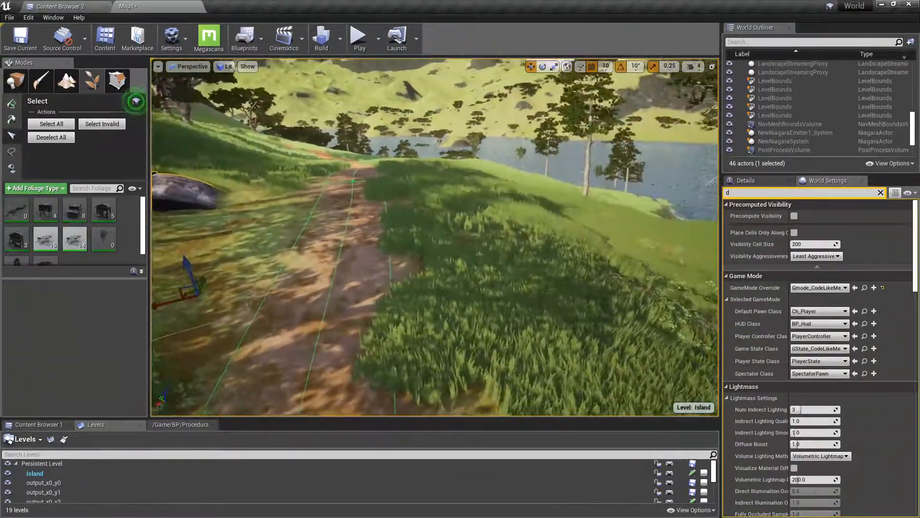
{"action": "right_click_drag", "start_coordinate": [434, 238], "coordinate": [336, 237]}
{"action": "right_click_drag", "start_coordinate": [492, 202], "coordinate": [345, 226]}
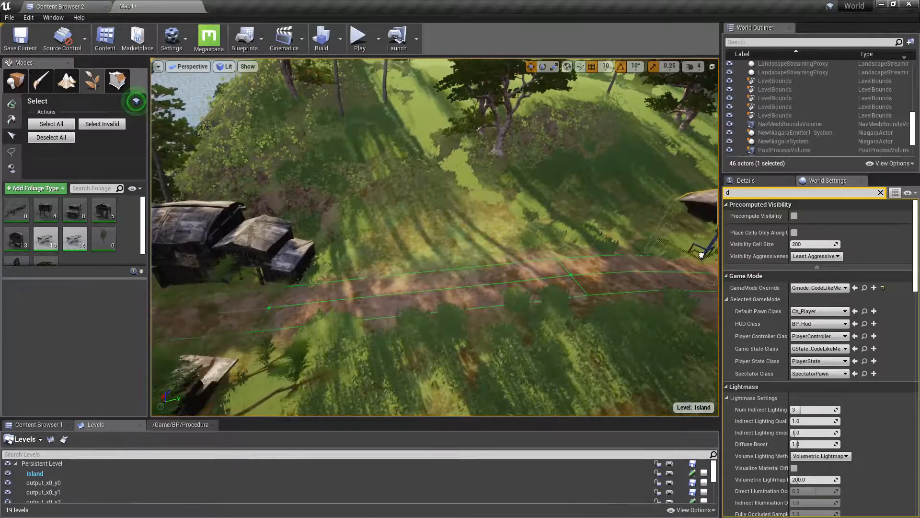
{"action": "left_click_drag", "start_coordinate": [699, 255], "coordinate": [682, 258]}
{"action": "right_click_drag", "start_coordinate": [435, 236], "coordinate": [499, 187]}
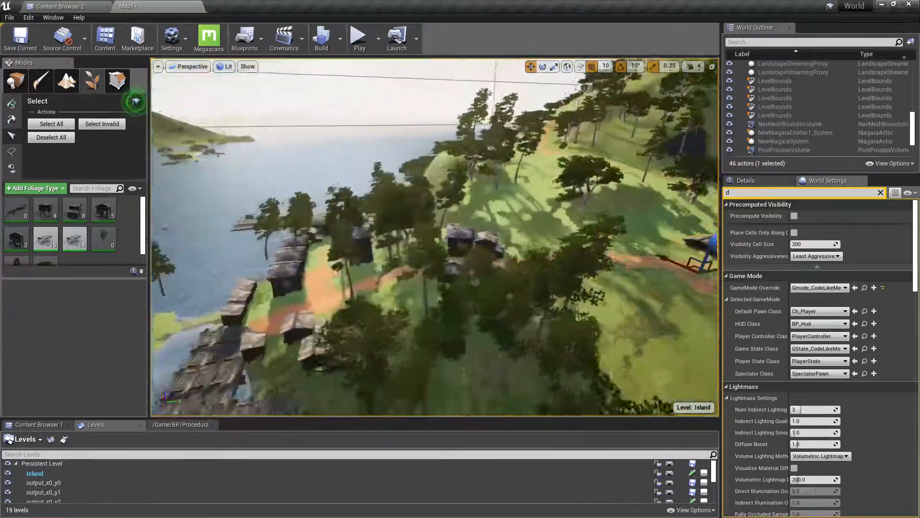
{"action": "right_click_drag", "start_coordinate": [435, 237], "coordinate": [465, 263]}
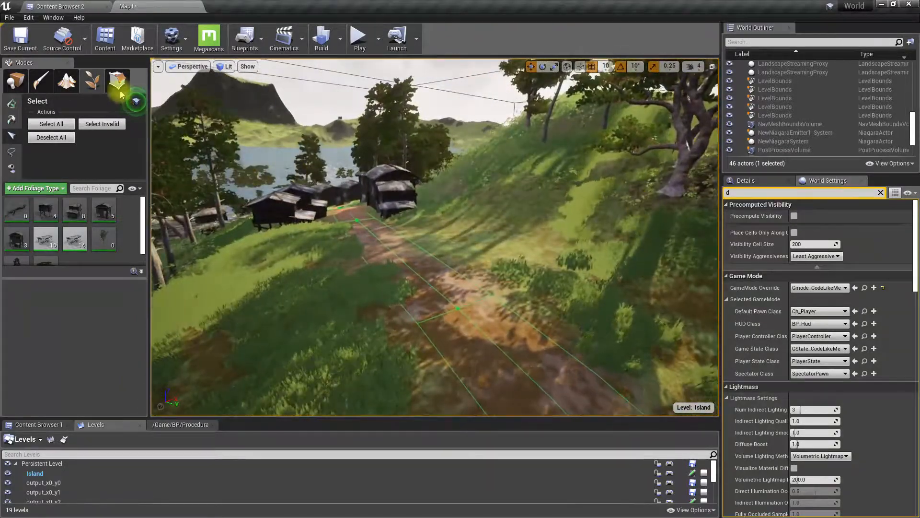
Step: Switch to landscape sculpting with the Flatten tool and level the grassy ground beside the dirt road on the hillside
{"action": "left_click", "coordinate": [117, 81]}
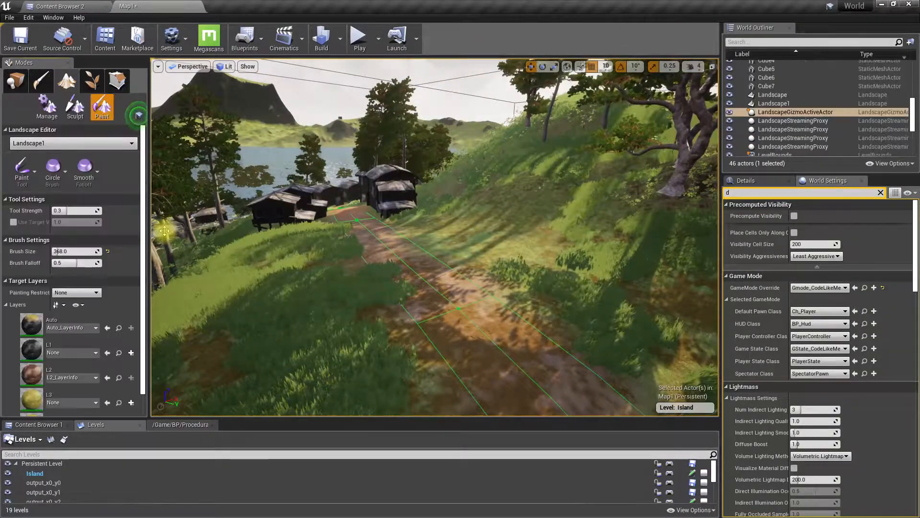
{"action": "left_click", "coordinate": [75, 108]}
{"action": "left_click", "coordinate": [21, 187]}
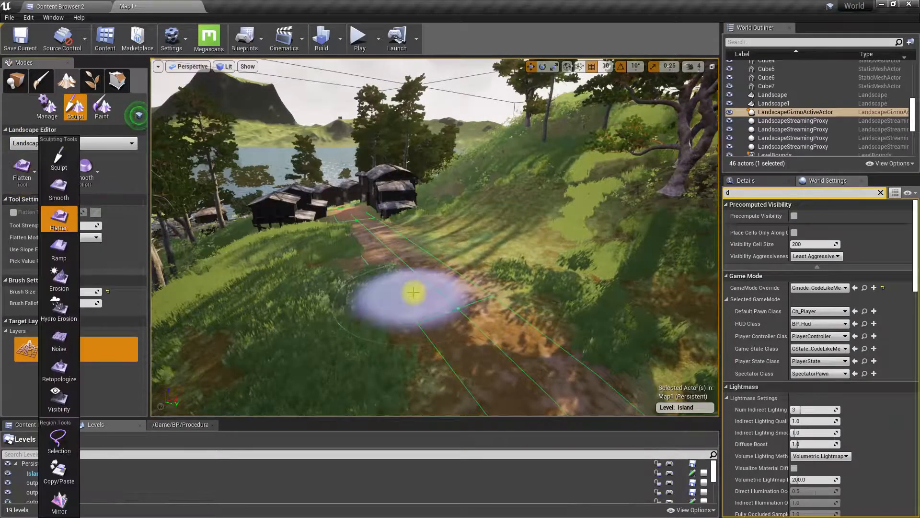
{"action": "left_click_drag", "start_coordinate": [401, 291], "coordinate": [359, 290]}
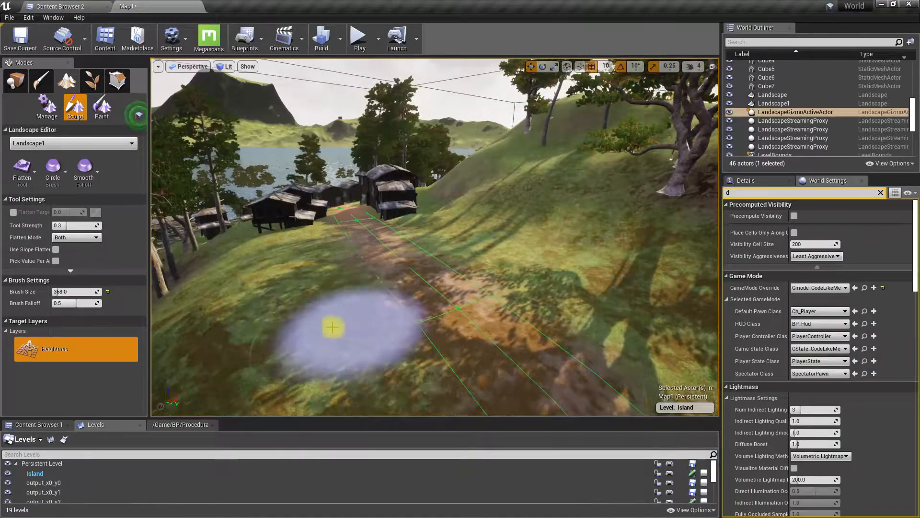
Step: Flatten more ground along the lake side of the dirt road below the buried arched roof
{"action": "right_click_drag", "start_coordinate": [347, 289], "coordinate": [182, 307]}
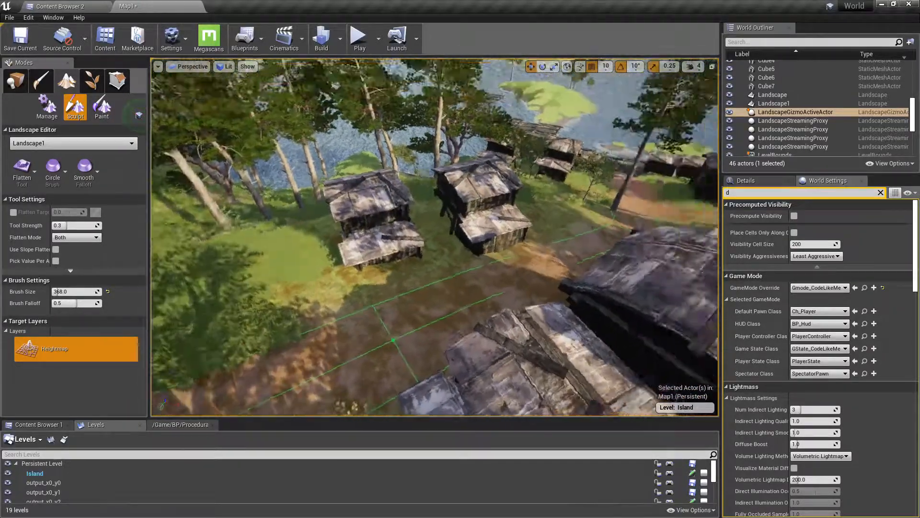
{"action": "right_click_drag", "start_coordinate": [434, 269], "coordinate": [383, 172]}
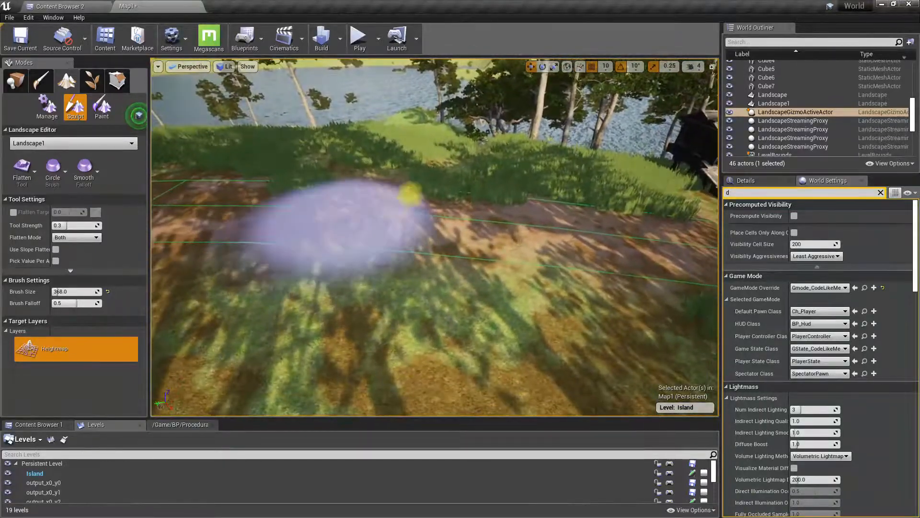
{"action": "mouse_move", "coordinate": [411, 194]}
{"action": "left_mouse_down"}
{"action": "mouse_move", "coordinate": [476, 165]}
{"action": "mouse_move", "coordinate": [301, 155]}
{"action": "left_mouse_up"}
{"action": "left_click_drag", "start_coordinate": [243, 160], "coordinate": [430, 180]}
{"action": "right_click_drag", "start_coordinate": [376, 165], "coordinate": [304, 119]}
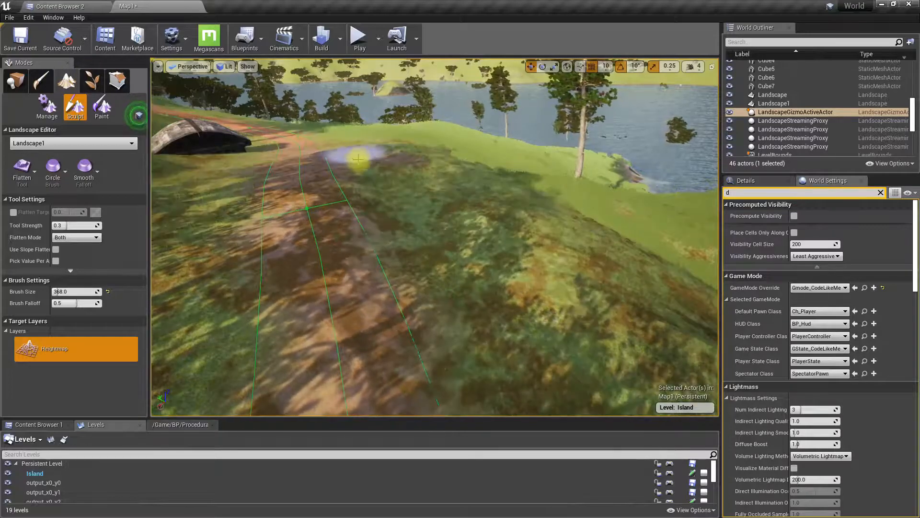
{"action": "left_click_drag", "start_coordinate": [412, 179], "coordinate": [375, 179]}
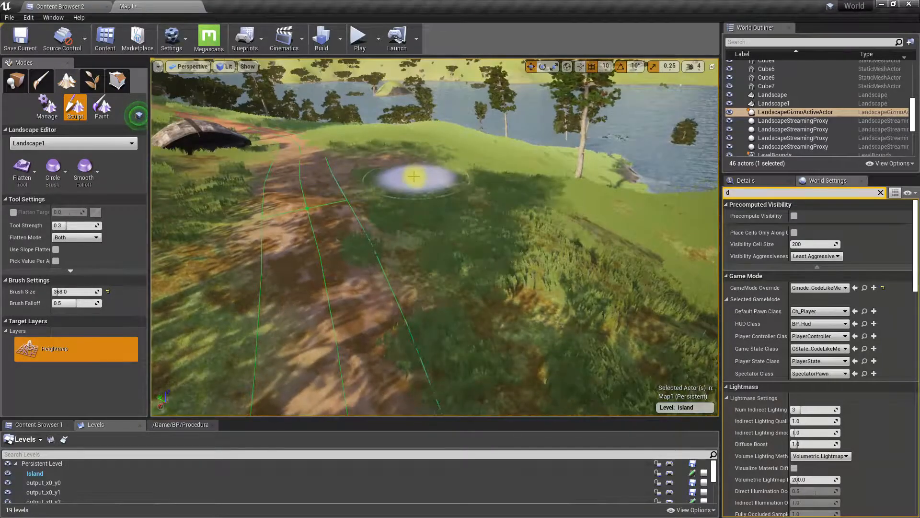
{"action": "mouse_move", "coordinate": [356, 138]}
{"action": "left_mouse_down"}
{"action": "mouse_move", "coordinate": [422, 164]}
{"action": "mouse_move", "coordinate": [404, 145]}
{"action": "left_mouse_up"}
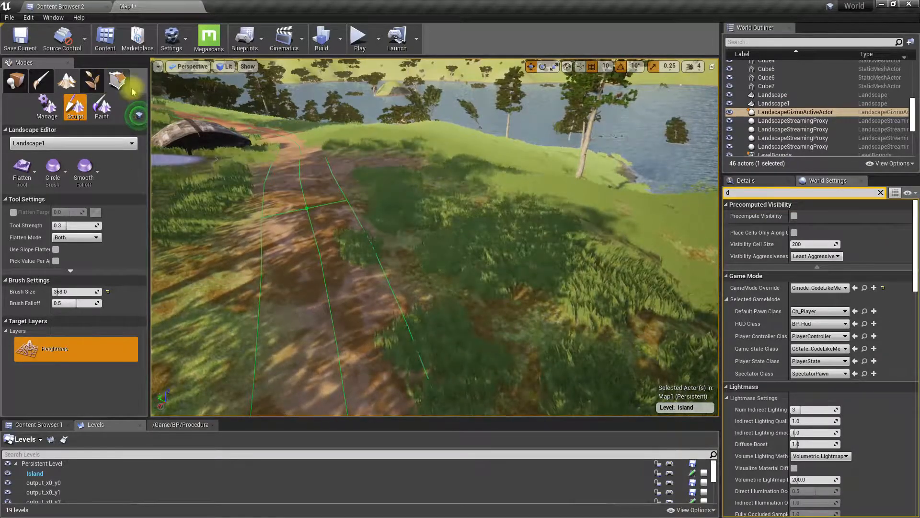
Step: Paint the No Grass layer over the flattened ground on the lake side of the dirt road
{"action": "left_click", "coordinate": [102, 106]}
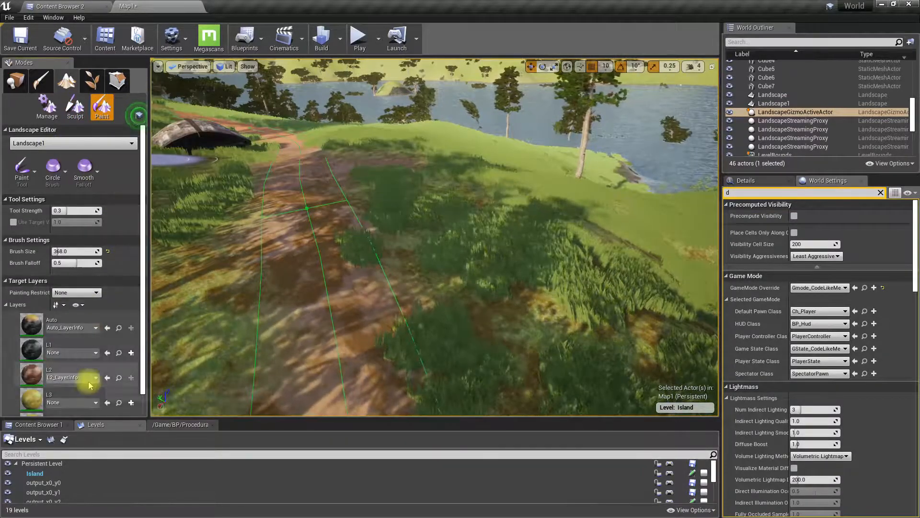
{"action": "scroll", "coordinate": [82, 376], "scroll_direction": "down", "scroll_amount": 2}
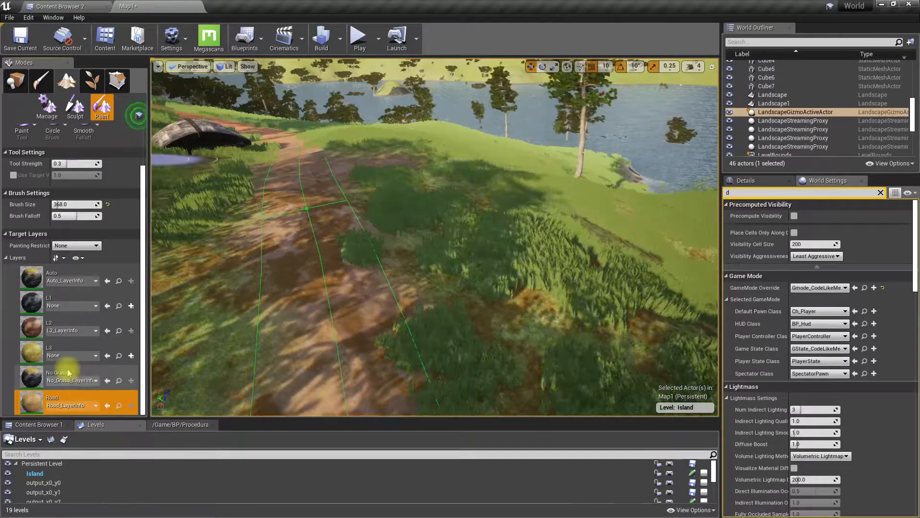
{"action": "left_click", "coordinate": [68, 374]}
{"action": "mouse_move", "coordinate": [393, 182]}
{"action": "left_mouse_down"}
{"action": "mouse_move", "coordinate": [517, 318]}
{"action": "mouse_move", "coordinate": [420, 200]}
{"action": "mouse_move", "coordinate": [460, 252]}
{"action": "left_mouse_up"}
{"action": "mouse_move", "coordinate": [460, 252]}
{"action": "right_mouse_down"}
{"action": "mouse_move", "coordinate": [522, 335]}
{"action": "mouse_move", "coordinate": [514, 330]}
{"action": "right_mouse_up"}
{"action": "mouse_move", "coordinate": [390, 214]}
{"action": "left_mouse_down"}
{"action": "mouse_move", "coordinate": [339, 160]}
{"action": "mouse_move", "coordinate": [277, 120]}
{"action": "mouse_move", "coordinate": [380, 175]}
{"action": "mouse_move", "coordinate": [571, 310]}
{"action": "mouse_move", "coordinate": [516, 255]}
{"action": "left_mouse_up"}
{"action": "mouse_move", "coordinate": [516, 254]}
{"action": "right_mouse_down"}
{"action": "mouse_move", "coordinate": [542, 230]}
{"action": "mouse_move", "coordinate": [406, 185]}
{"action": "right_mouse_up"}
{"action": "mouse_move", "coordinate": [406, 185]}
{"action": "left_mouse_down"}
{"action": "mouse_move", "coordinate": [352, 174]}
{"action": "mouse_move", "coordinate": [431, 226]}
{"action": "mouse_move", "coordinate": [376, 186]}
{"action": "mouse_move", "coordinate": [419, 185]}
{"action": "mouse_move", "coordinate": [582, 306]}
{"action": "mouse_move", "coordinate": [462, 242]}
{"action": "left_mouse_up"}
{"action": "right_click_drag", "start_coordinate": [462, 243], "coordinate": [458, 236]}
{"action": "mouse_move", "coordinate": [458, 236]}
{"action": "left_mouse_down"}
{"action": "mouse_move", "coordinate": [342, 161]}
{"action": "mouse_move", "coordinate": [312, 158]}
{"action": "mouse_move", "coordinate": [468, 212]}
{"action": "left_mouse_up"}
{"action": "mouse_move", "coordinate": [469, 213]}
{"action": "right_mouse_down"}
{"action": "mouse_move", "coordinate": [383, 192]}
{"action": "mouse_move", "coordinate": [457, 210]}
{"action": "right_mouse_up"}
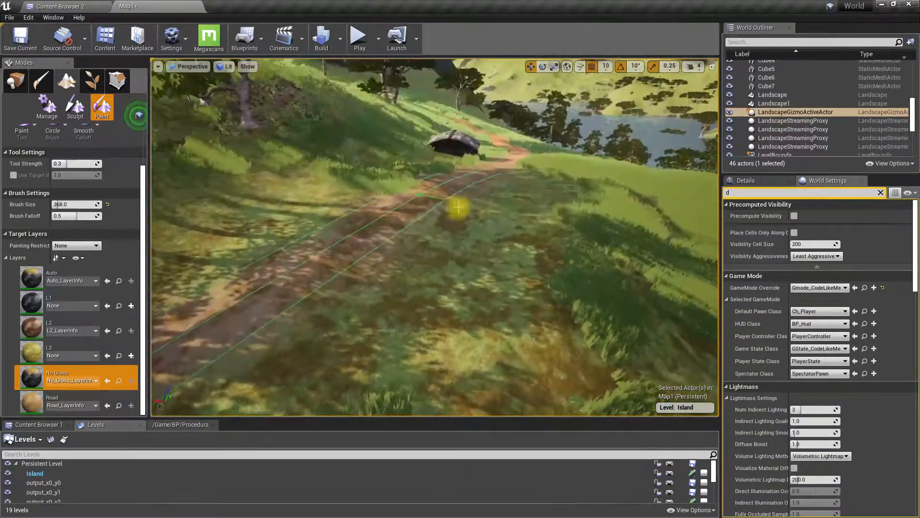
Step: Return to foliage editing and position the tall two-story shanty on the cleared ground beside the dirt road
{"action": "left_click", "coordinate": [91, 80]}
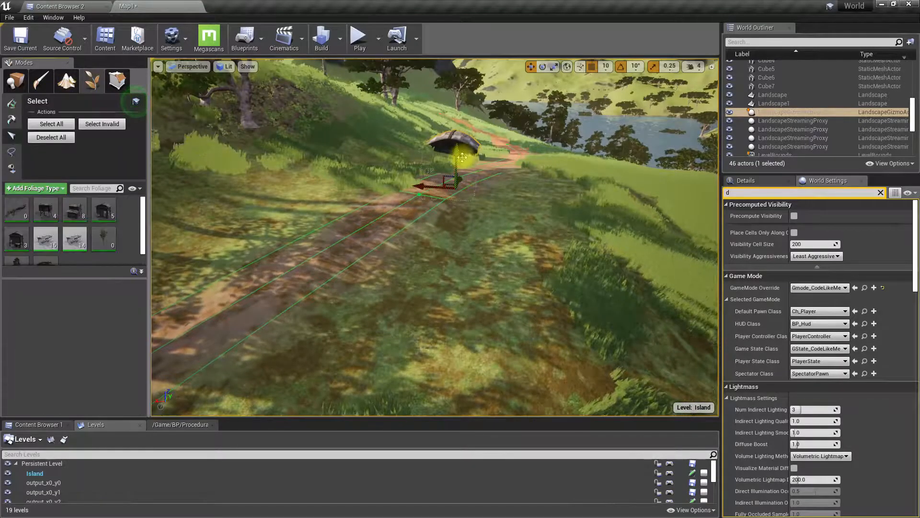
{"action": "left_click_drag", "start_coordinate": [462, 177], "coordinate": [418, 242]}
{"action": "right_click_drag", "start_coordinate": [418, 243], "coordinate": [576, 231]}
{"action": "key", "text": "F11"}
{"action": "mouse_move", "coordinate": [411, 281]}
{"action": "right_mouse_down"}
{"action": "mouse_move", "coordinate": [426, 259]}
{"action": "mouse_move", "coordinate": [411, 281]}
{"action": "right_mouse_up"}
{"action": "mouse_move", "coordinate": [385, 352]}
{"action": "right_mouse_down"}
{"action": "mouse_move", "coordinate": [374, 352]}
{"action": "mouse_move", "coordinate": [385, 353]}
{"action": "right_mouse_up"}
{"action": "left_click_drag", "start_coordinate": [396, 384], "coordinate": [477, 303]}
{"action": "key", "text": "e"}
{"action": "right_click_drag", "start_coordinate": [477, 304], "coordinate": [393, 249]}
{"action": "key", "text": "w"}
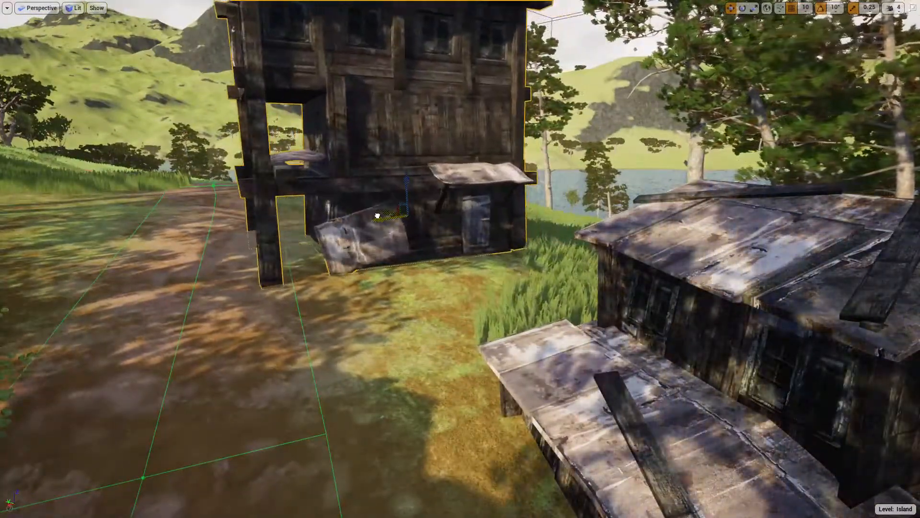
Step: Rotate the end arched-roof shanty of the row above the lakeshore by -90 degrees to vary its facing
{"action": "right_click_drag", "start_coordinate": [423, 211], "coordinate": [594, 273]}
{"action": "key", "text": "a"}
{"action": "key", "text": "a"}
{"action": "key", "text": "e"}
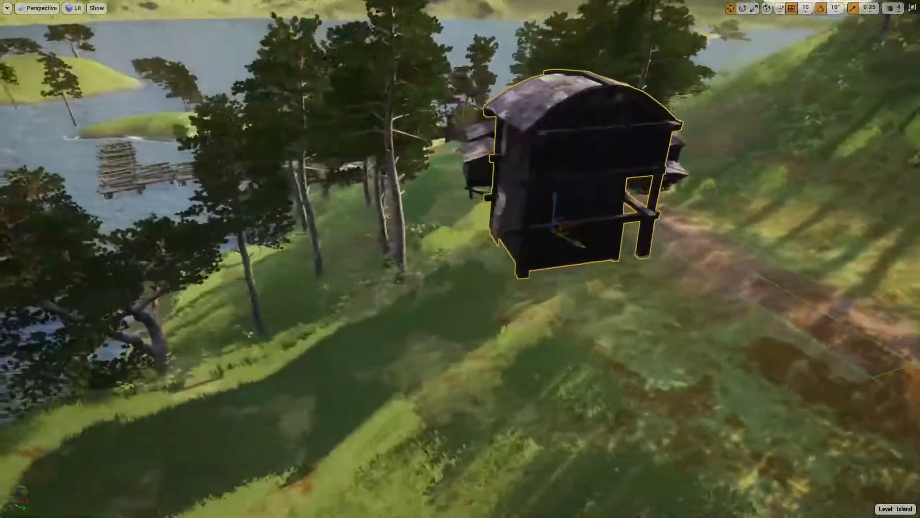
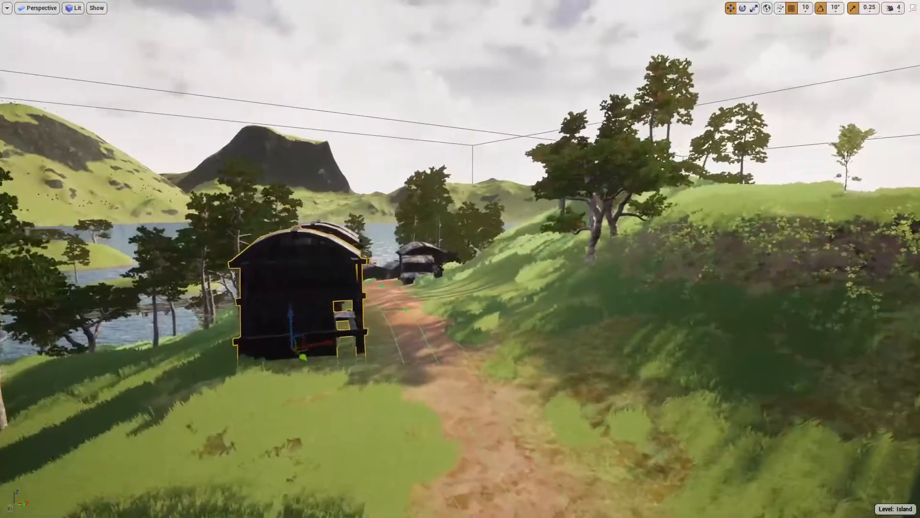
{"action": "right_click_drag", "start_coordinate": [460, 259], "coordinate": [508, 297]}
{"action": "key", "text": "s"}
{"action": "key", "text": "d"}
{"action": "key", "text": "s"}
{"action": "key", "text": "e"}
{"action": "key", "text": "w"}
{"action": "key", "text": "a"}
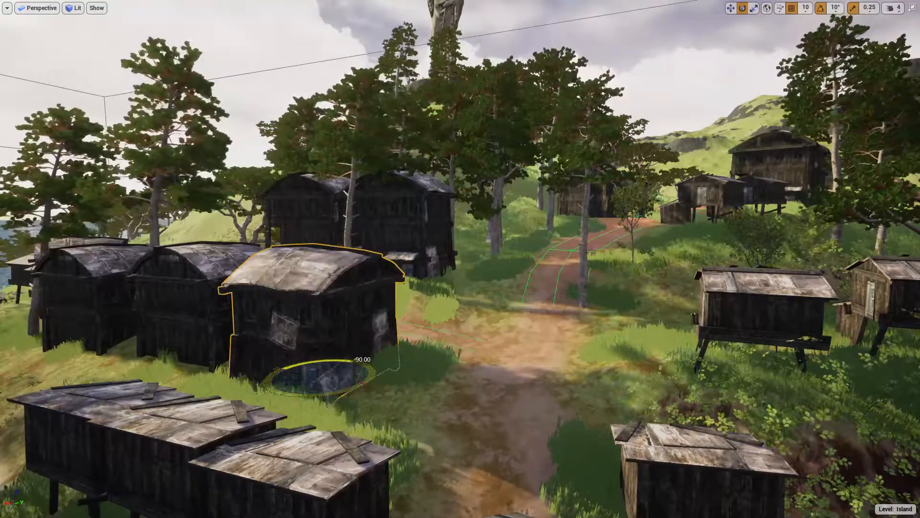
Step: Rotate the end stilt shanty nearest the scrap deck by 100 degrees
{"action": "key", "text": "s"}
{"action": "right_click_drag", "start_coordinate": [378, 384], "coordinate": [393, 417]}
{"action": "key", "text": "w"}
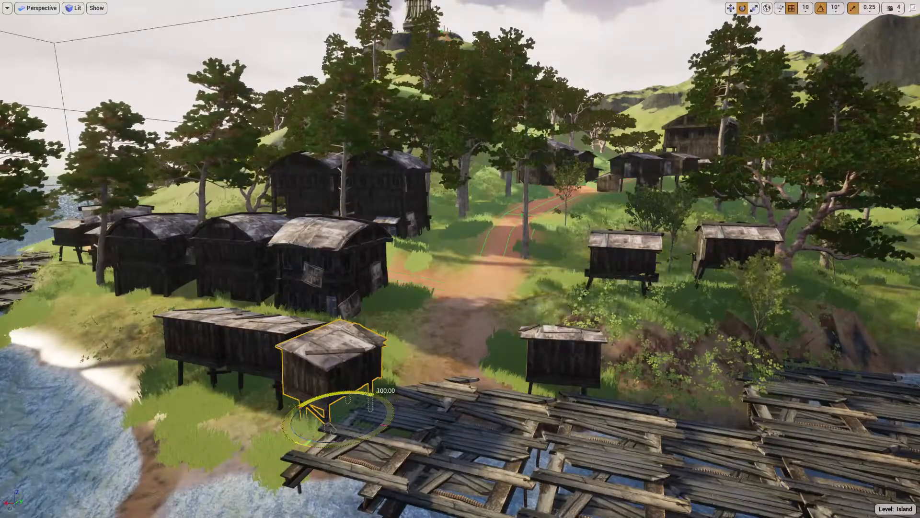
Step: Rotate the stilt shanty across the dirt road from the arched-roof row so it faces differently from its neighbor
{"action": "key", "text": "s"}
{"action": "right_click_drag", "start_coordinate": [369, 393], "coordinate": [468, 393]}
{"action": "key", "text": "w"}
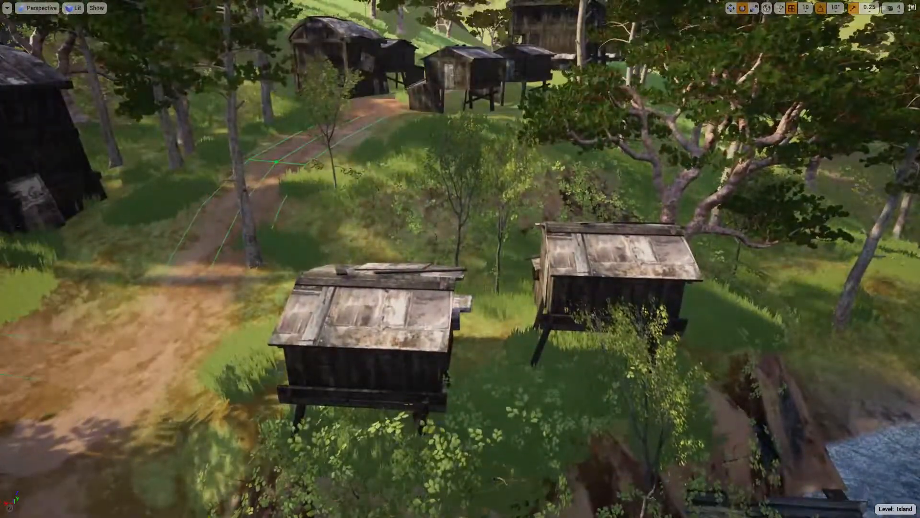
{"action": "left_click_drag", "start_coordinate": [401, 408], "coordinate": [336, 390]}
{"action": "key", "text": "s"}
{"action": "right_click_drag", "start_coordinate": [410, 384], "coordinate": [371, 338]}
{"action": "key", "text": "s"}
{"action": "mouse_move", "coordinate": [382, 385]}
{"action": "right_mouse_down"}
{"action": "mouse_move", "coordinate": [398, 422]}
{"action": "mouse_move", "coordinate": [340, 331]}
{"action": "mouse_move", "coordinate": [374, 388]}
{"action": "mouse_move", "coordinate": [381, 385]}
{"action": "right_mouse_up"}
{"action": "key", "text": "w"}
{"action": "key", "text": "e"}
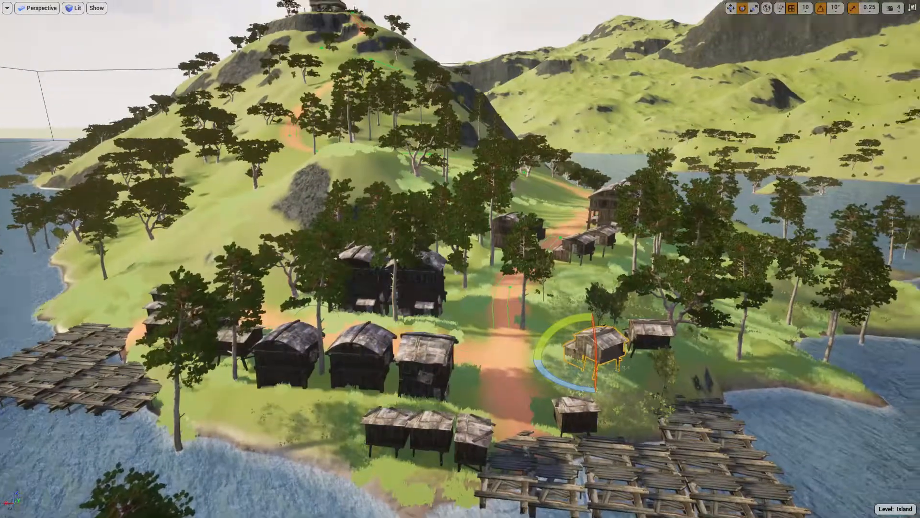
Step: Rotate the tall two-story shanty nearest the road, behind the arched-roof row, to vary its facing
{"action": "key", "text": "w"}
{"action": "mouse_move", "coordinate": [425, 316]}
{"action": "right_mouse_down"}
{"action": "mouse_move", "coordinate": [422, 293]}
{"action": "mouse_move", "coordinate": [425, 316]}
{"action": "right_mouse_up"}
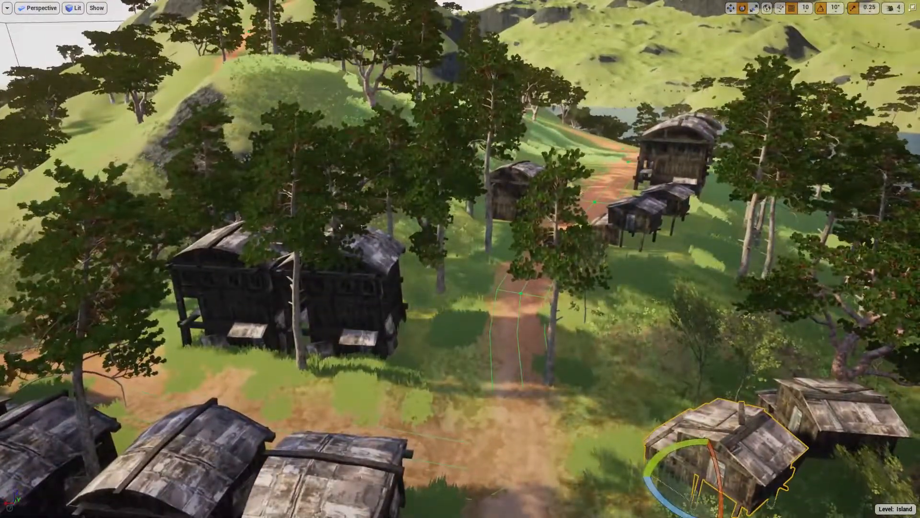
{"action": "left_click_drag", "start_coordinate": [306, 352], "coordinate": [336, 366]}
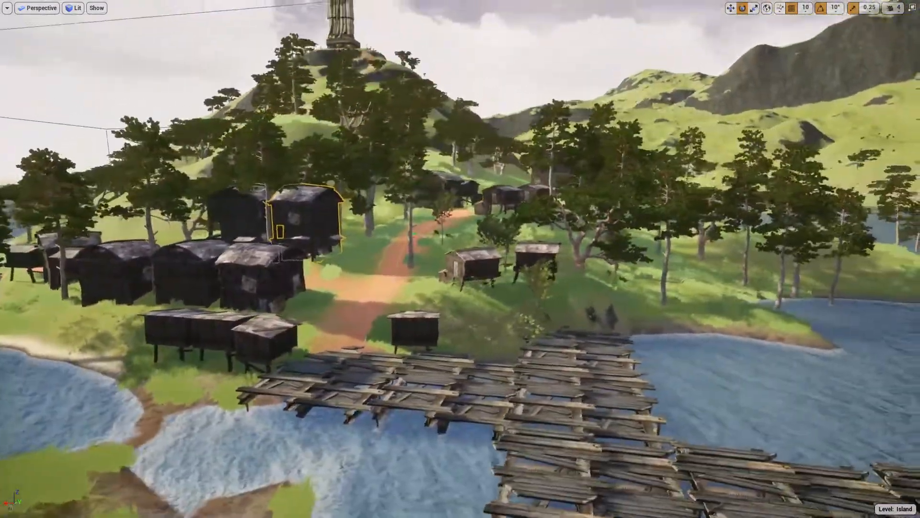
Step: Examine the arrangement of shanties, roads and scrap decks across the village from several viewpoints
{"action": "key", "text": "w"}
{"action": "right_click_drag", "start_coordinate": [330, 271], "coordinate": [382, 342]}
{"action": "key", "text": "s"}
{"action": "key", "text": "a"}
{"action": "key", "text": "w"}
{"action": "key", "text": "a"}
{"action": "key", "text": "d"}
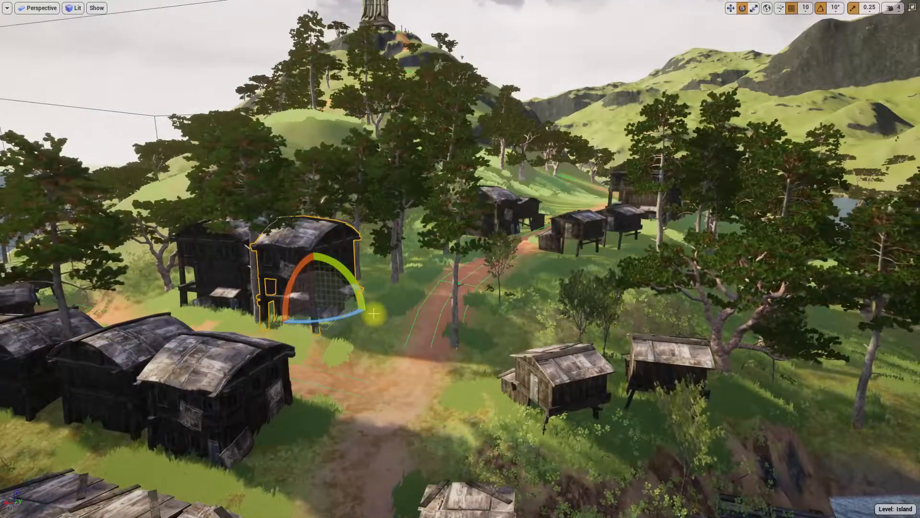
{"action": "key", "text": "a"}
{"action": "mouse_move", "coordinate": [416, 339]}
{"action": "right_mouse_down"}
{"action": "mouse_move", "coordinate": [473, 335]}
{"action": "mouse_move", "coordinate": [422, 342]}
{"action": "mouse_move", "coordinate": [393, 371]}
{"action": "mouse_move", "coordinate": [355, 343]}
{"action": "mouse_move", "coordinate": [416, 334]}
{"action": "right_mouse_up"}
{"action": "key", "text": "d"}
{"action": "key", "text": "q"}
{"action": "key", "text": "a"}
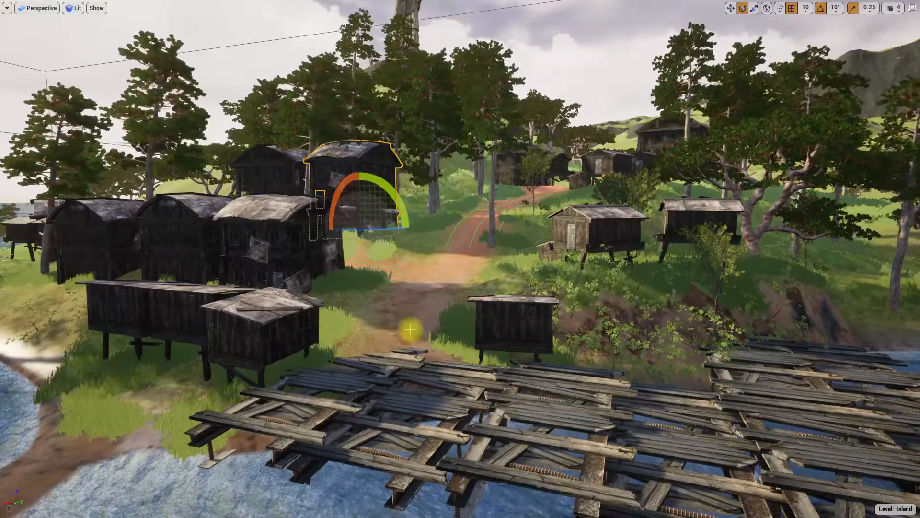
{"action": "key", "text": "w"}
{"action": "right_click_drag", "start_coordinate": [410, 330], "coordinate": [481, 294]}
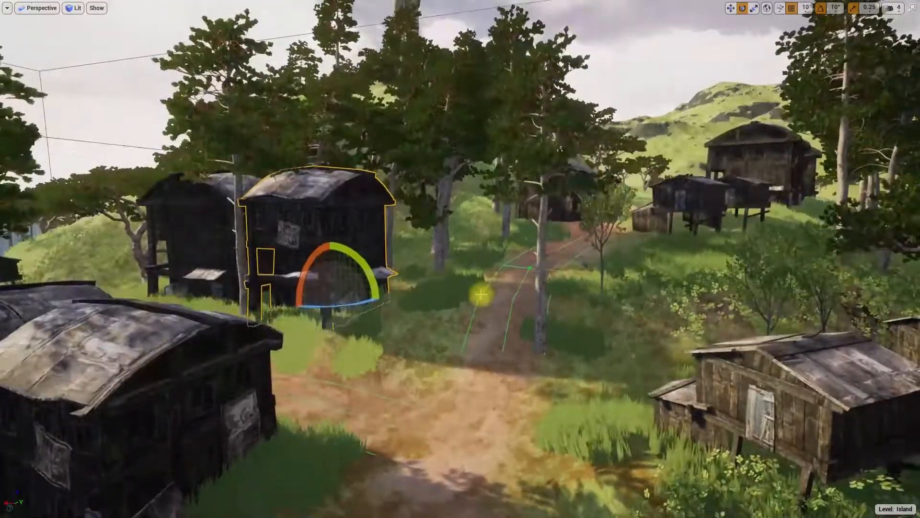
Step: Leave the fullscreen viewport, open World Composition and frame the whole world map
{"action": "key", "text": "F11"}
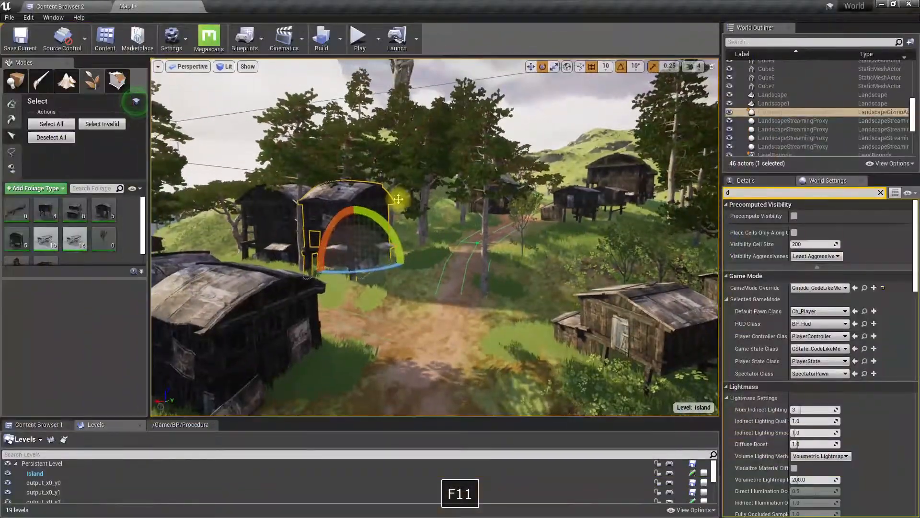
{"action": "left_click", "coordinate": [65, 442]}
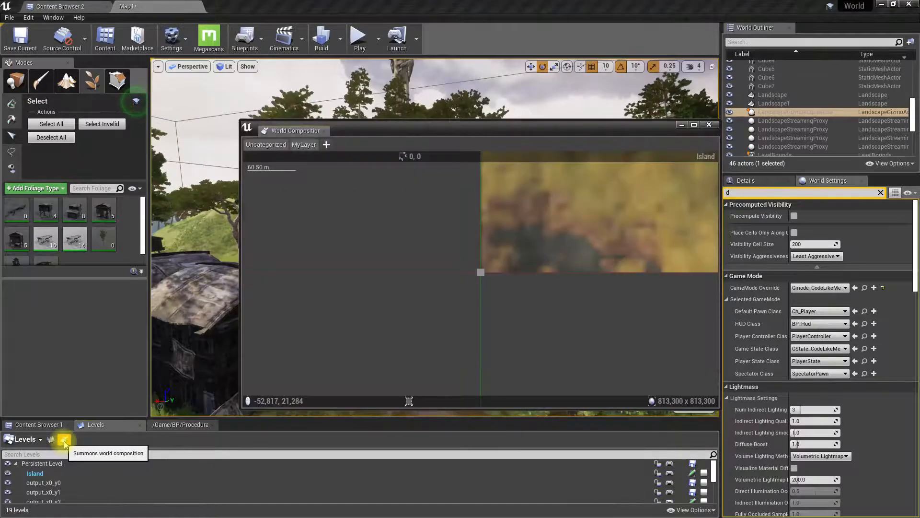
{"action": "scroll", "coordinate": [602, 287], "scroll_direction": "down", "scroll_amount": 5}
{"action": "scroll", "coordinate": [614, 289], "scroll_direction": "down", "scroll_amount": 2}
{"action": "right_click_drag", "start_coordinate": [618, 263], "coordinate": [476, 325]}
{"action": "scroll", "coordinate": [519, 310], "scroll_direction": "down", "scroll_amount": 3}
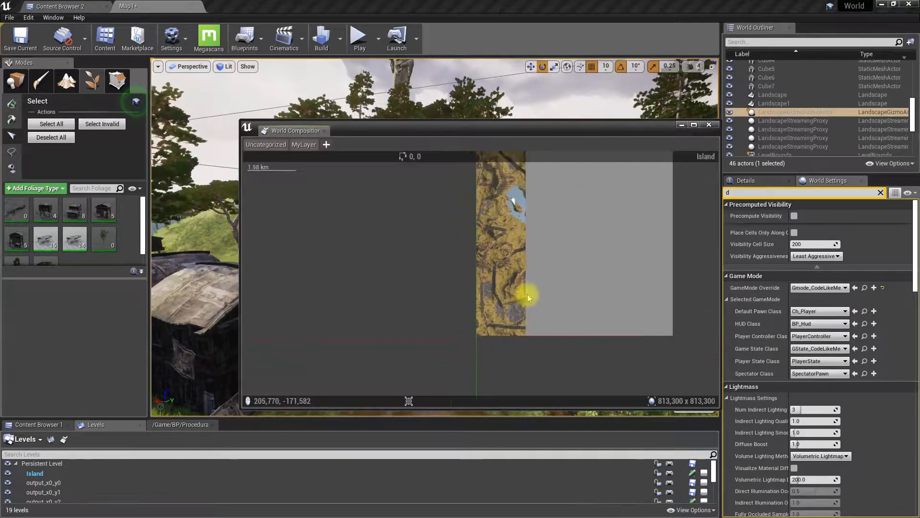
{"action": "scroll", "coordinate": [528, 294], "scroll_direction": "down", "scroll_amount": 1}
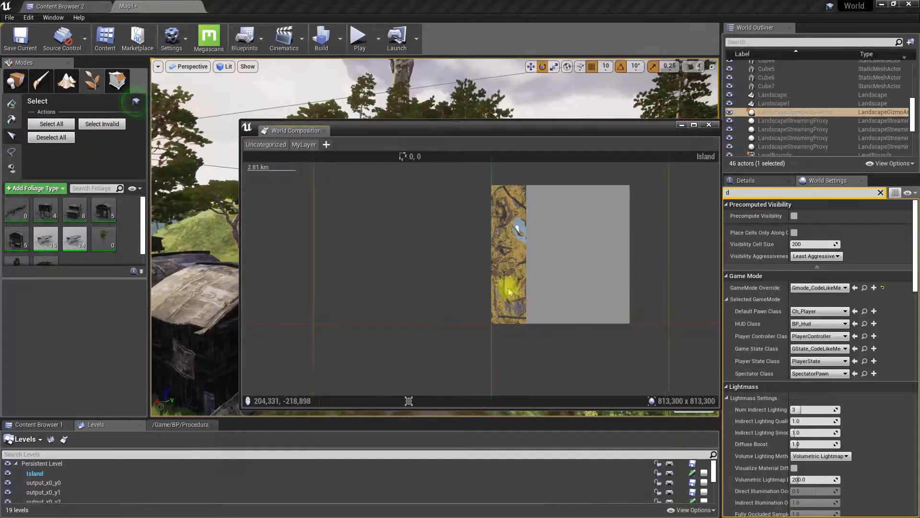
Step: Select the Island level, examine the landscape tiles on the world map and close the separate level details window
{"action": "left_click", "coordinate": [42, 474]}
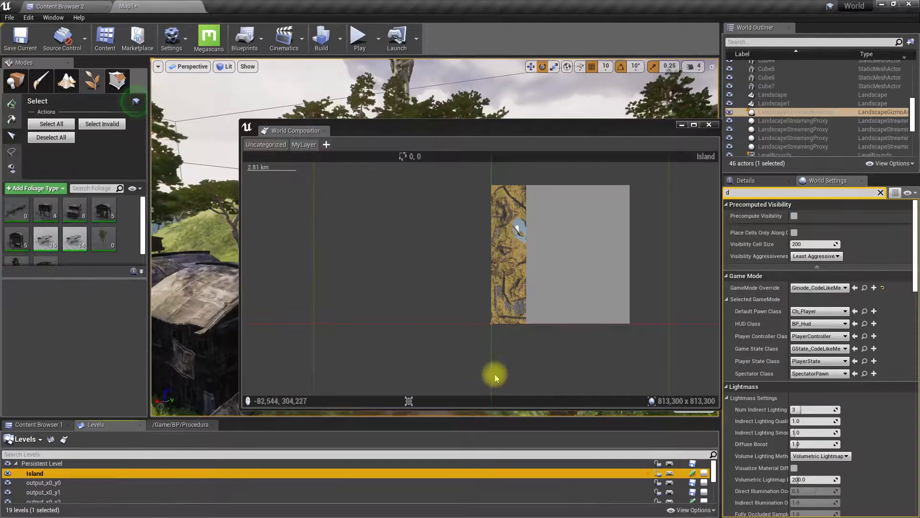
{"action": "scroll", "coordinate": [527, 302], "scroll_direction": "up", "scroll_amount": 5}
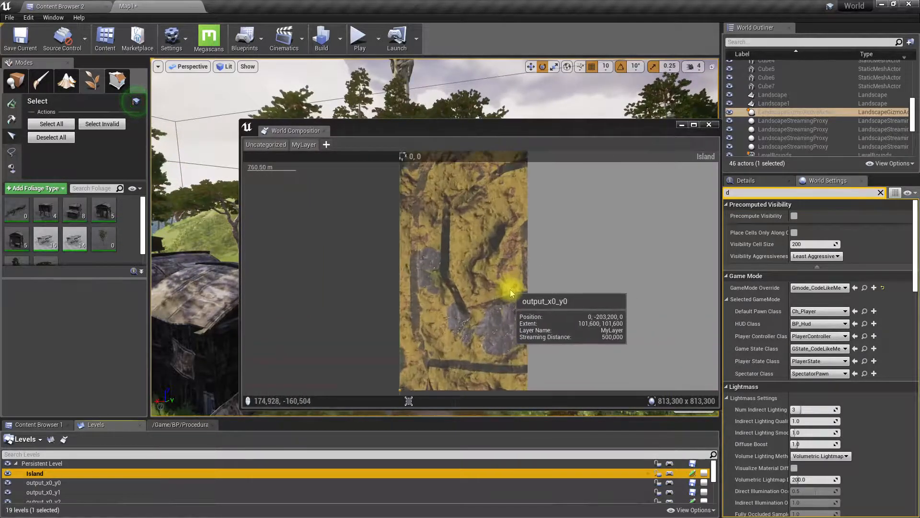
{"action": "scroll", "coordinate": [511, 293], "scroll_direction": "up", "scroll_amount": 1}
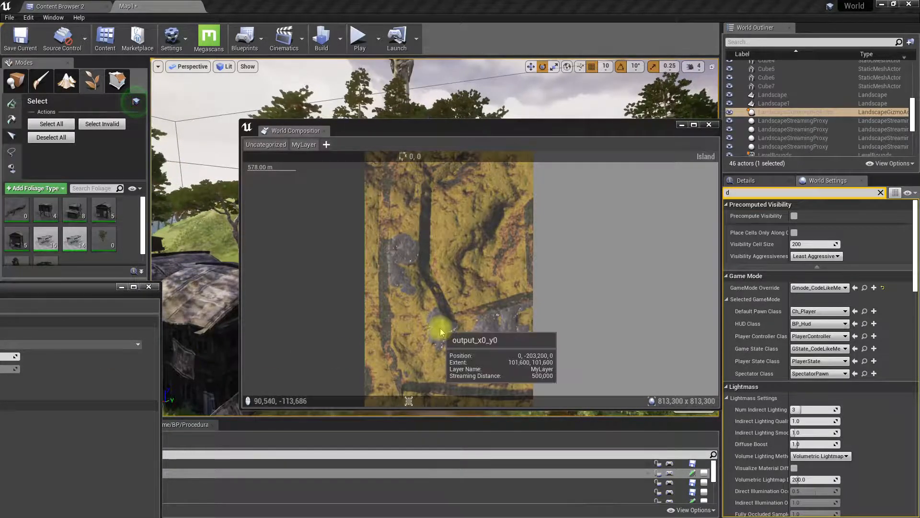
{"action": "scroll", "coordinate": [440, 331], "scroll_direction": "down", "scroll_amount": 5}
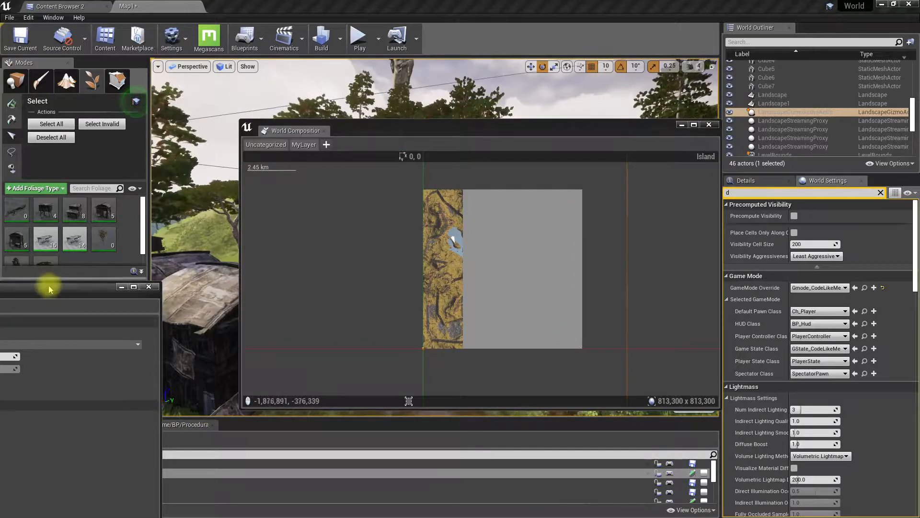
{"action": "left_click", "coordinate": [149, 286]}
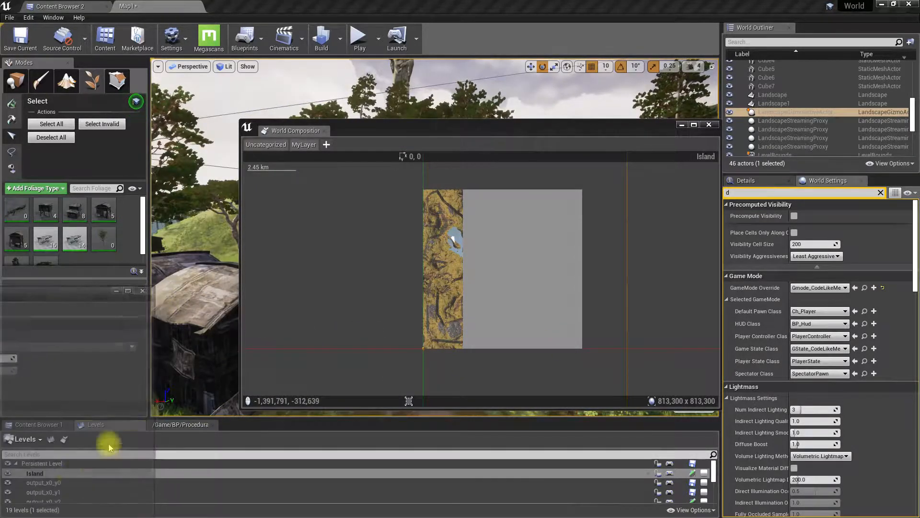
{"action": "left_click", "coordinate": [61, 483]}
{"action": "left_click", "coordinate": [57, 473]}
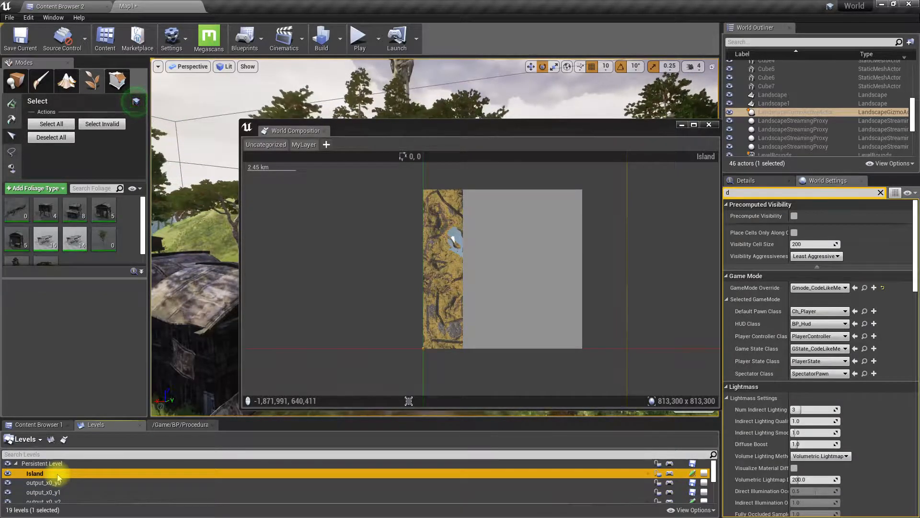
{"action": "scroll", "coordinate": [436, 339], "scroll_direction": "up", "scroll_amount": 3}
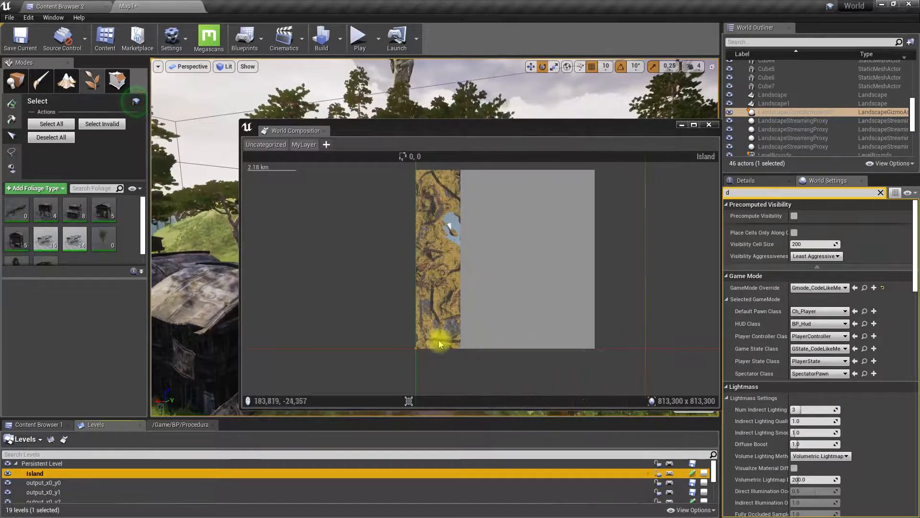
Step: Examine the output_x0_y2 landscape tile around the island on the world map, then close World Composition
{"action": "scroll", "coordinate": [408, 267], "scroll_direction": "up", "scroll_amount": 6}
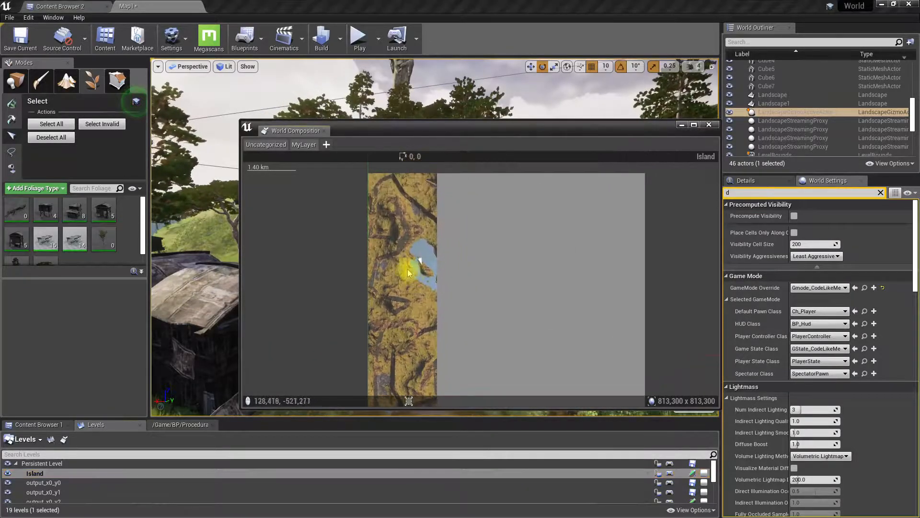
{"action": "scroll", "coordinate": [438, 260], "scroll_direction": "up", "scroll_amount": 4}
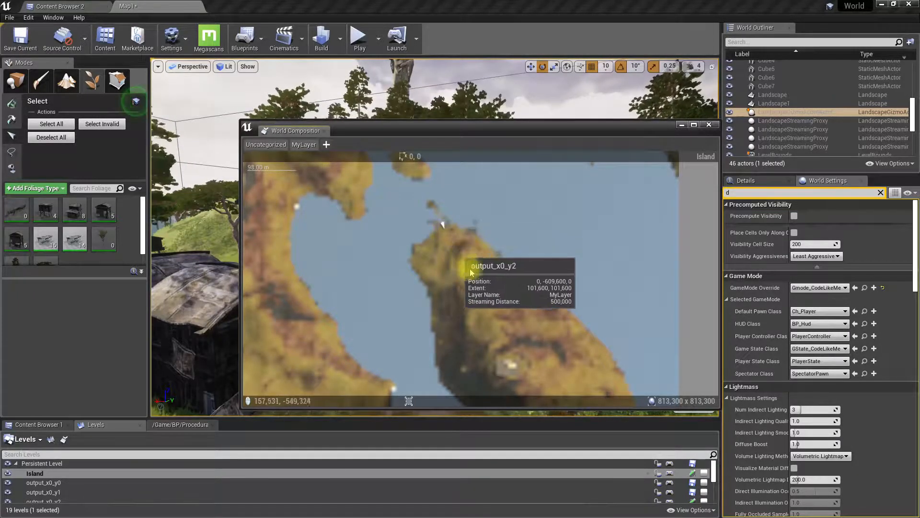
{"action": "scroll", "coordinate": [493, 293], "scroll_direction": "down", "scroll_amount": 2}
{"action": "left_click", "coordinate": [507, 317]}
{"action": "scroll", "coordinate": [505, 315], "scroll_direction": "down", "scroll_amount": 1}
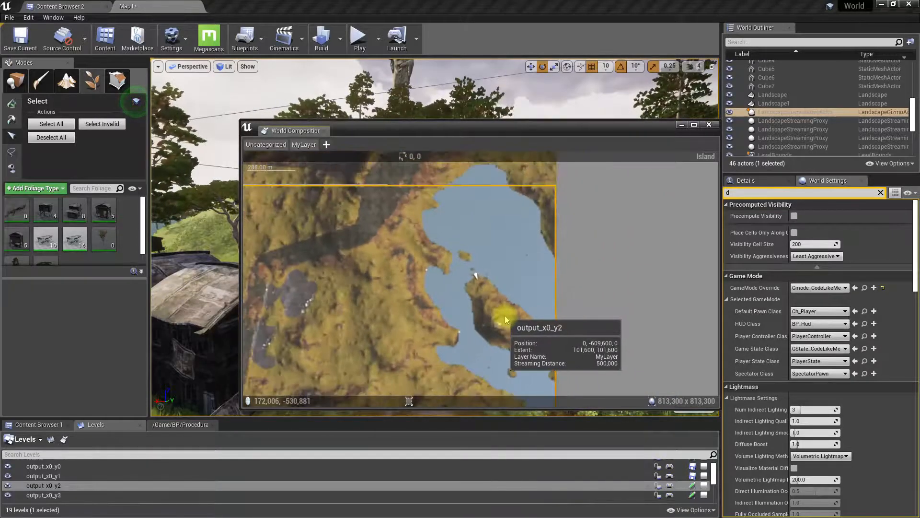
{"action": "scroll", "coordinate": [480, 300], "scroll_direction": "down", "scroll_amount": 1}
{"action": "scroll", "coordinate": [480, 344], "scroll_direction": "down", "scroll_amount": 4}
{"action": "right_click_drag", "start_coordinate": [468, 347], "coordinate": [471, 311]}
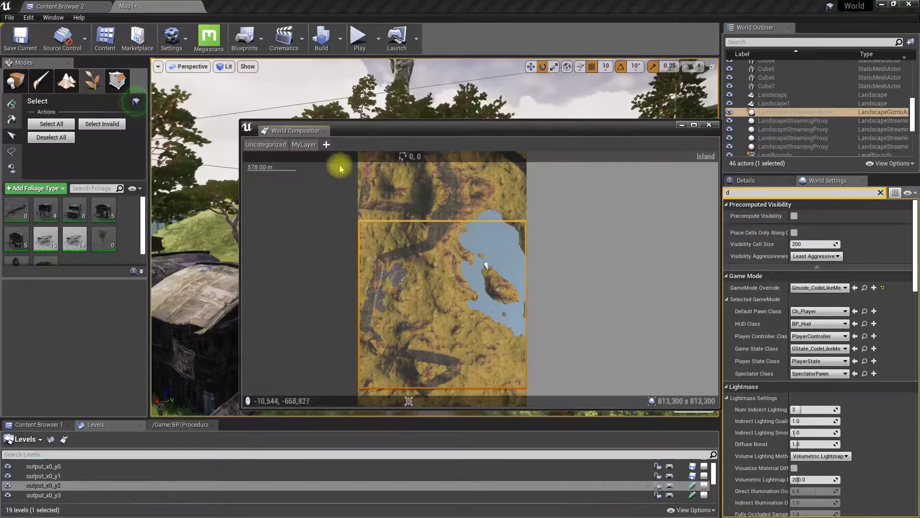
{"action": "left_click", "coordinate": [325, 131]}
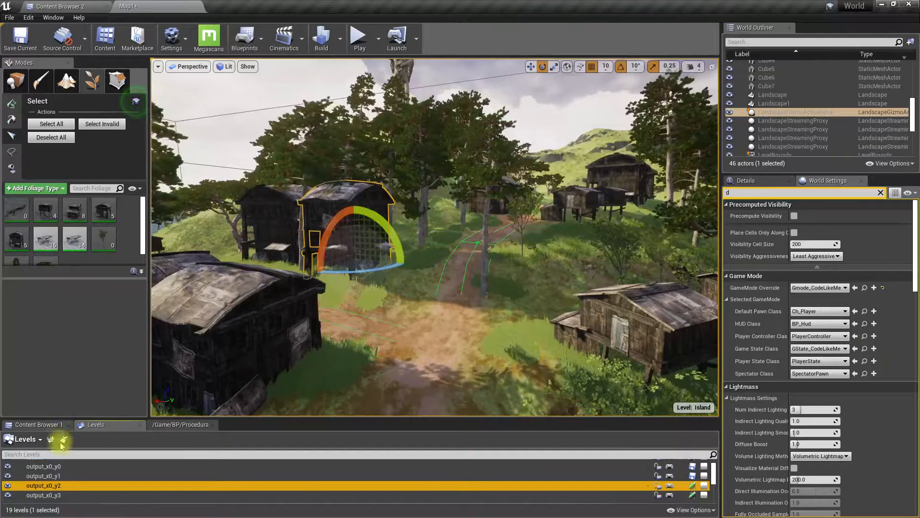
Step: Try to move the Island level by setting its tile position Y to -600600 in the level details
{"action": "scroll", "coordinate": [53, 485], "scroll_direction": "up", "scroll_amount": 2}
{"action": "left_click", "coordinate": [43, 473]}
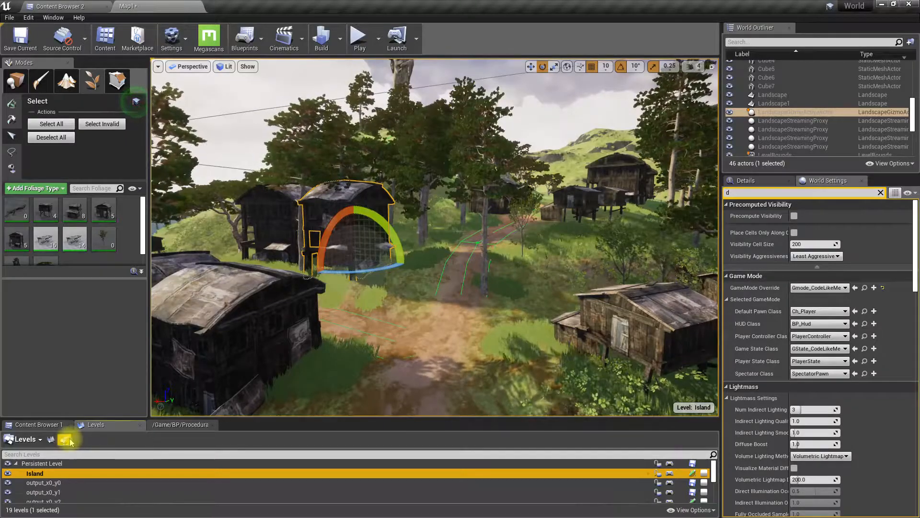
{"action": "left_click", "coordinate": [52, 443]}
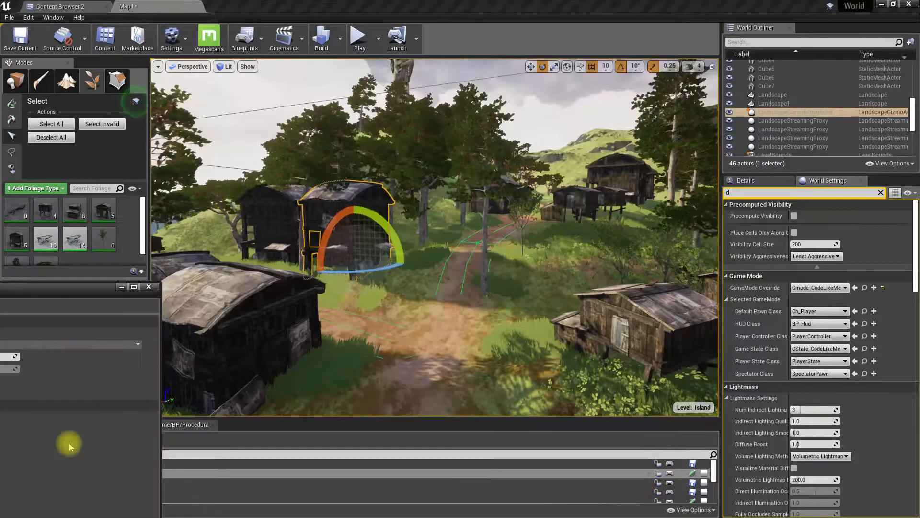
{"action": "left_click_drag", "start_coordinate": [326, 236], "coordinate": [584, 166]}
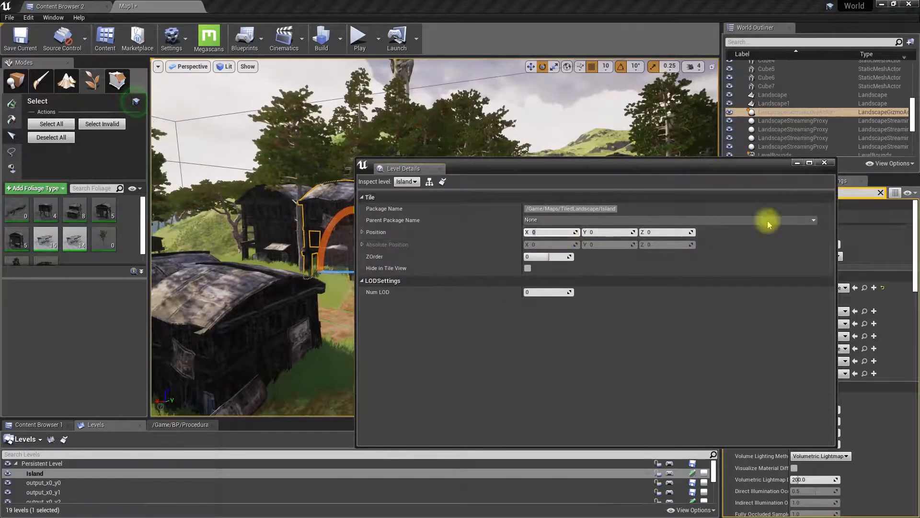
{"action": "left_click", "coordinate": [608, 232]}
{"action": "type", "text": "-600600"}
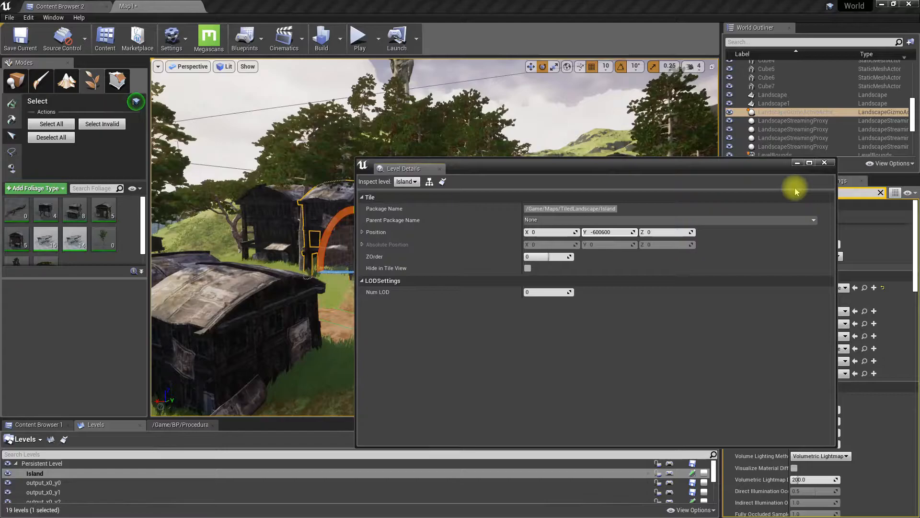
{"action": "key", "text": "Return"}
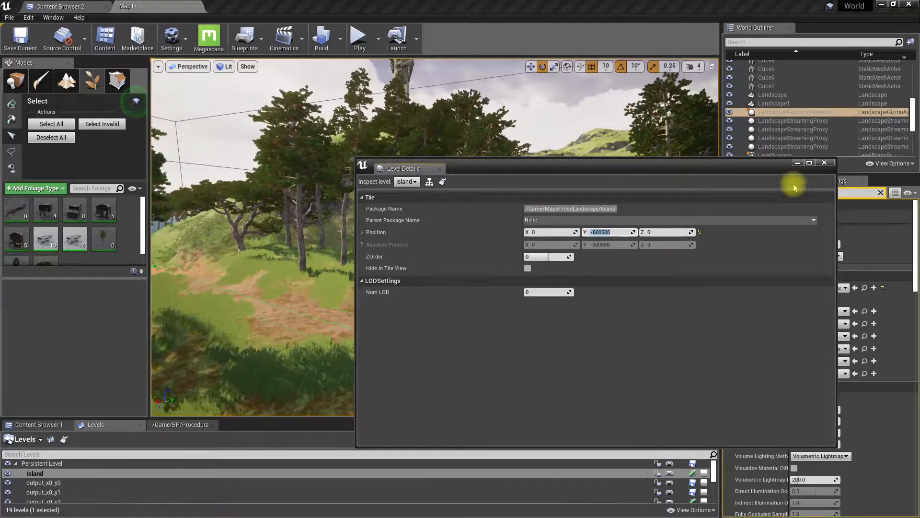
Step: Undo the Island level's position change and close its level details window
{"action": "key", "text": "ctrl+z"}
{"action": "key", "text": "ctrl+z"}
{"action": "left_click", "coordinate": [434, 170]}
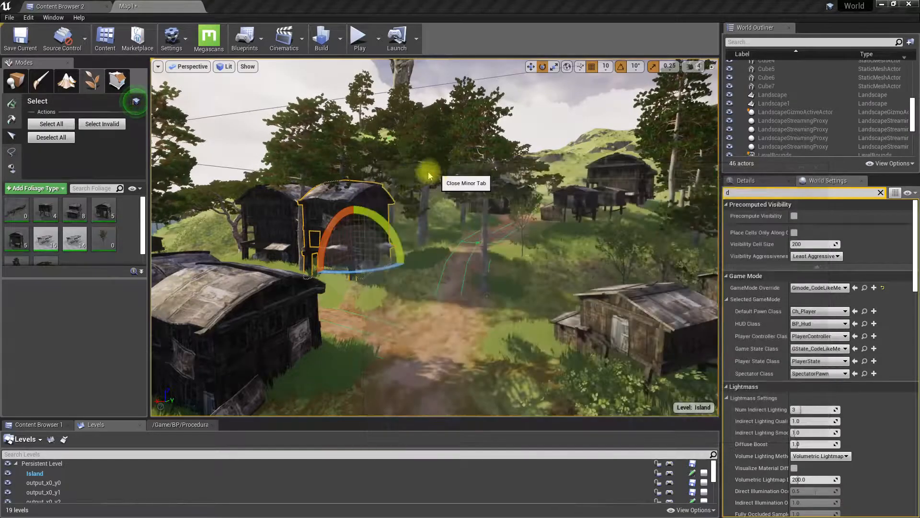
Step: Examine the shanties, scrap decks and shoreline from higher viewpoints and check the landscape tiles in the level list
{"action": "key", "text": "s"}
{"action": "right_click_drag", "start_coordinate": [441, 250], "coordinate": [463, 269]}
{"action": "key", "text": "w"}
{"action": "mouse_move", "coordinate": [351, 151]}
{"action": "right_mouse_down"}
{"action": "mouse_move", "coordinate": [352, 139]}
{"action": "mouse_move", "coordinate": [352, 149]}
{"action": "right_mouse_up"}
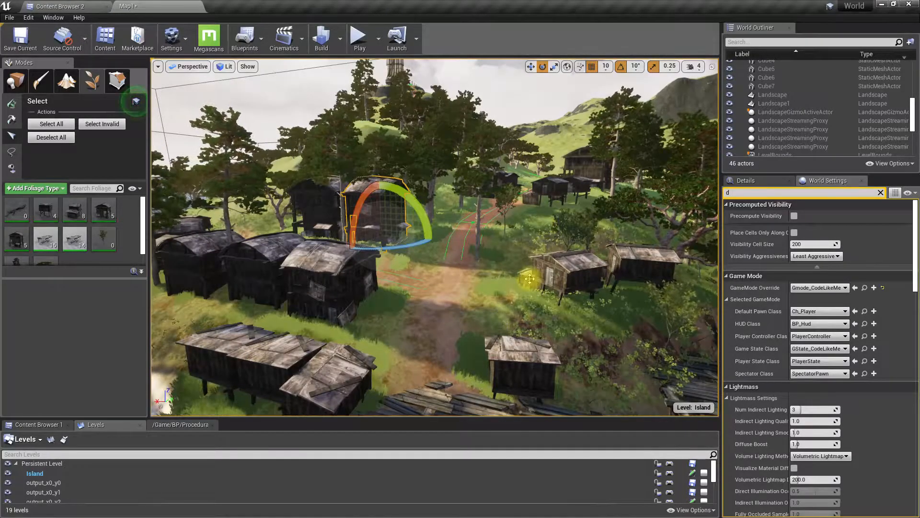
{"action": "right_click_drag", "start_coordinate": [463, 316], "coordinate": [387, 294]}
{"action": "key", "text": "s"}
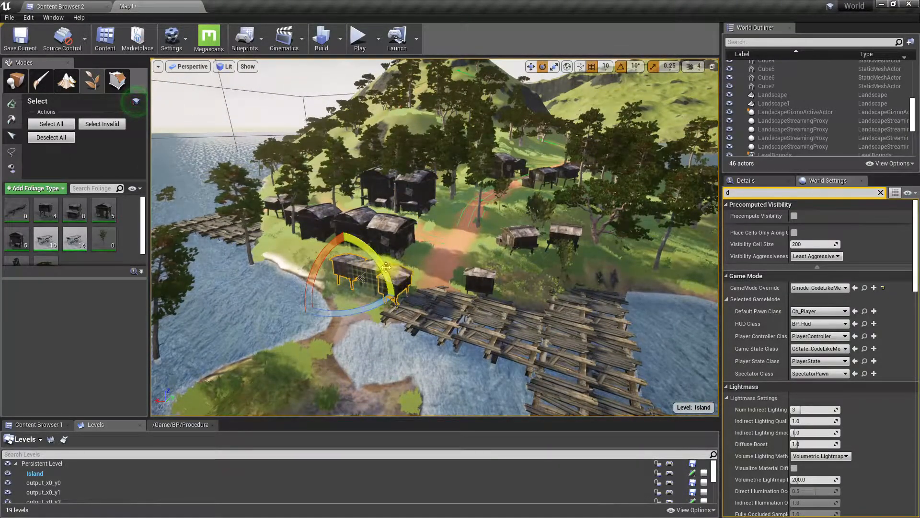
{"action": "scroll", "coordinate": [91, 492], "scroll_direction": "down", "scroll_amount": 3}
{"action": "scroll", "coordinate": [18, 485], "scroll_direction": "up", "scroll_amount": 3}
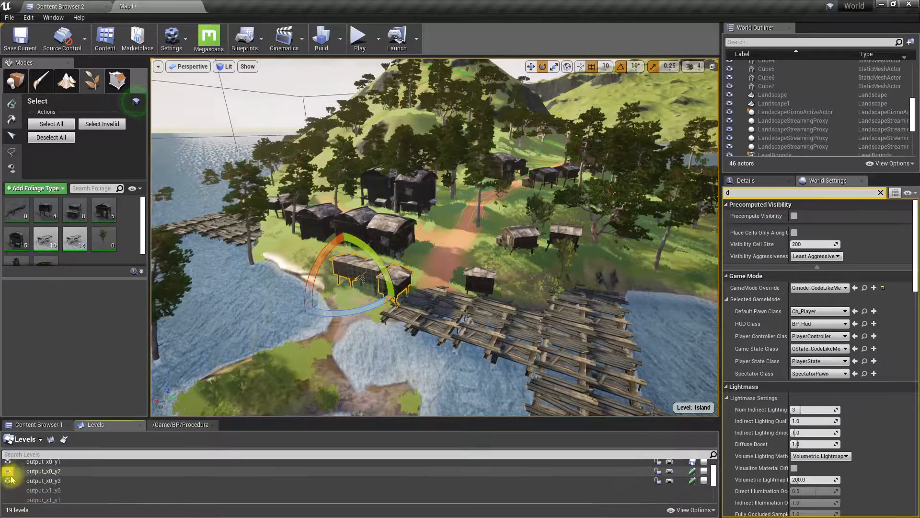
{"action": "left_click", "coordinate": [7, 480]}
{"action": "right_click_drag", "start_coordinate": [462, 249], "coordinate": [268, 299]}
{"action": "key", "text": "w"}
{"action": "key", "text": "s"}
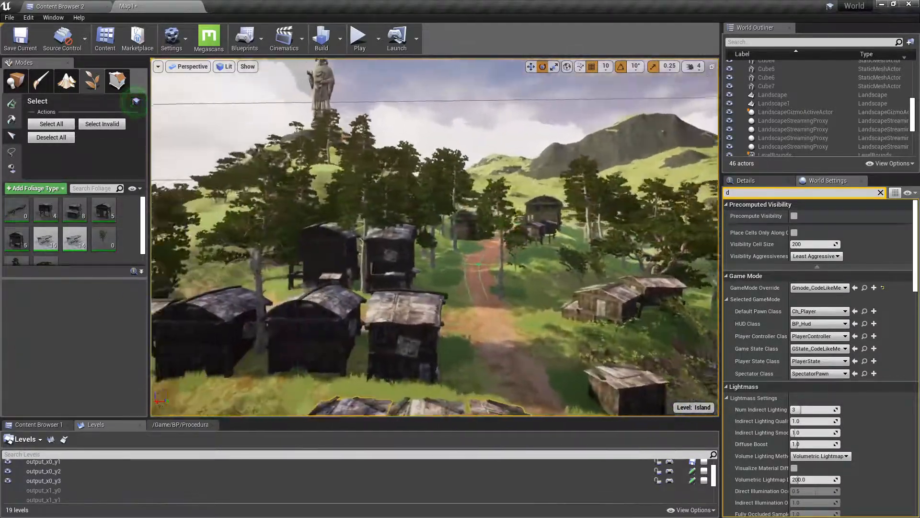
Step: Show the viewport fullscreen and fly through the village to review the shanties, roads and lakeshore from all sides
{"action": "key", "text": "F11"}
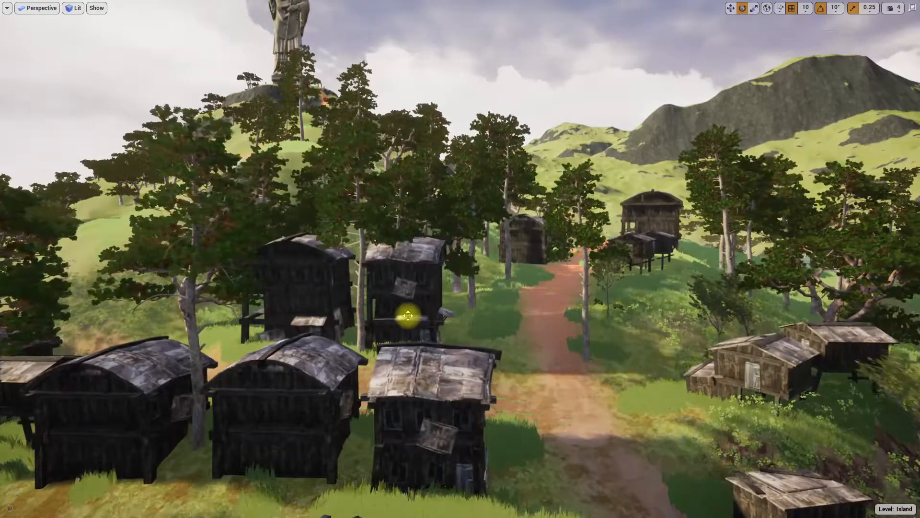
{"action": "key", "text": "s"}
{"action": "right_click_drag", "start_coordinate": [406, 314], "coordinate": [242, 340]}
{"action": "key", "text": "d"}
{"action": "key", "text": "w"}
{"action": "key", "text": "a"}
{"action": "key", "text": "w"}
{"action": "key", "text": "d"}
{"action": "key", "text": "w"}
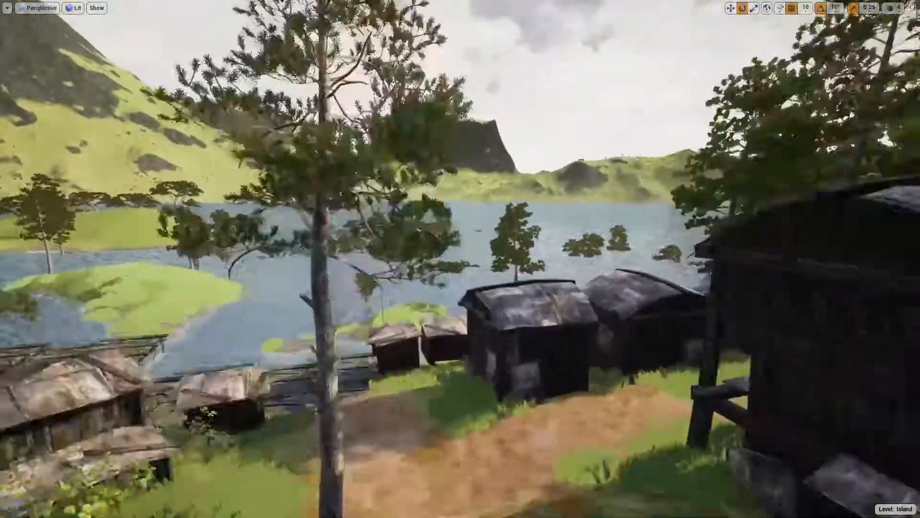
{"action": "key", "text": "a"}
{"action": "right_click_drag", "start_coordinate": [460, 258], "coordinate": [650, 273]}
{"action": "key", "text": "a"}
{"action": "right_click_drag", "start_coordinate": [460, 259], "coordinate": [522, 232]}
{"action": "key", "text": "w"}
{"action": "key", "text": "d"}
{"action": "key", "text": "w"}
{"action": "key", "text": "w"}
{"action": "key", "text": "a"}
{"action": "key", "text": "s"}
{"action": "key", "text": "w"}
{"action": "key", "text": "s"}
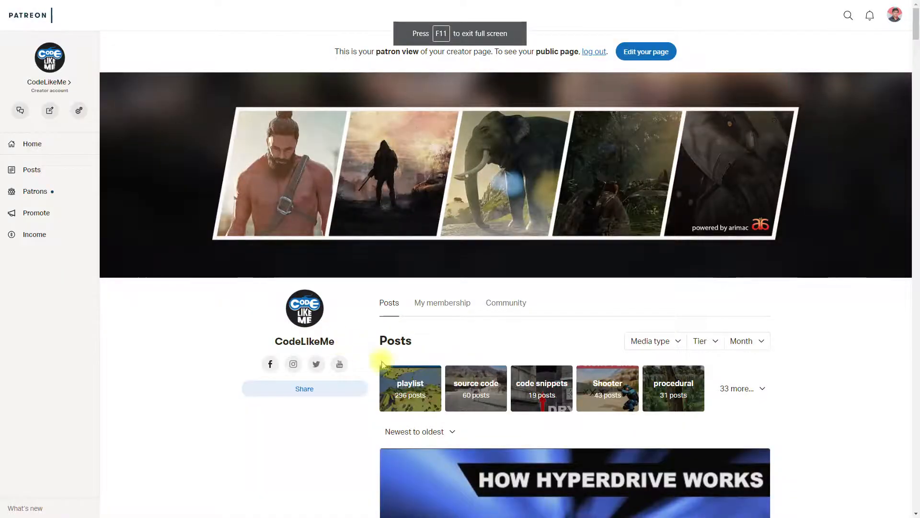
Step: Browse the posts on the CodeLikeMe Patreon page down to the Island Village I level design tutorial
{"action": "scroll", "coordinate": [380, 360], "scroll_direction": "down", "scroll_amount": 3}
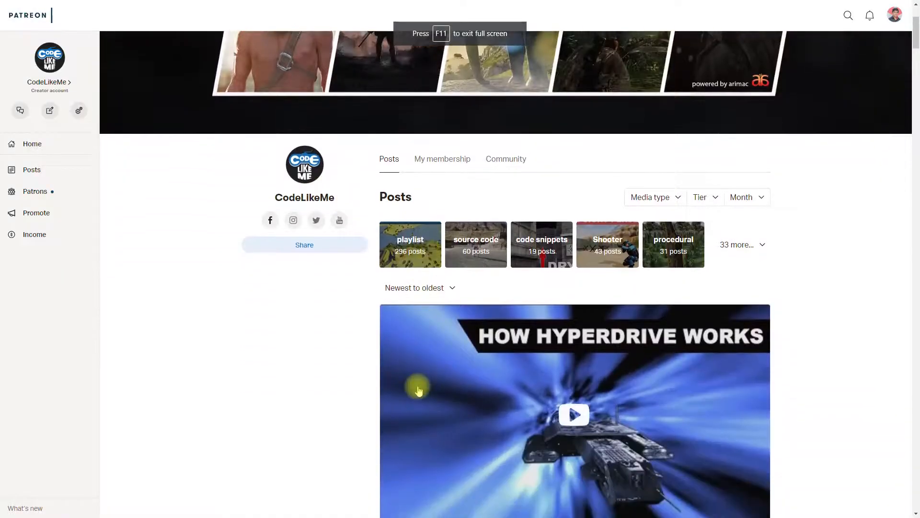
{"action": "scroll", "coordinate": [390, 290], "scroll_direction": "up", "scroll_amount": 3}
{"action": "scroll", "coordinate": [388, 289], "scroll_direction": "down", "scroll_amount": 7}
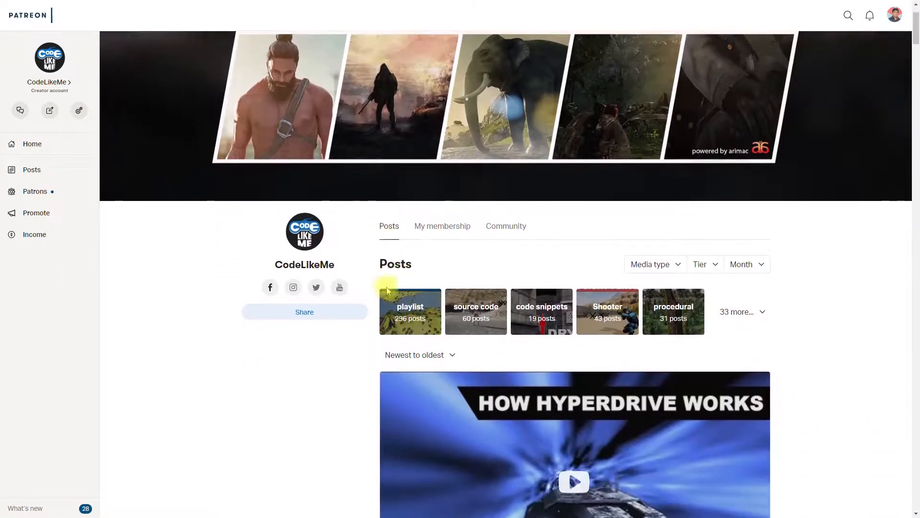
{"action": "scroll", "coordinate": [386, 289], "scroll_direction": "down", "scroll_amount": 2}
{"action": "scroll", "coordinate": [387, 290], "scroll_direction": "up", "scroll_amount": 5}
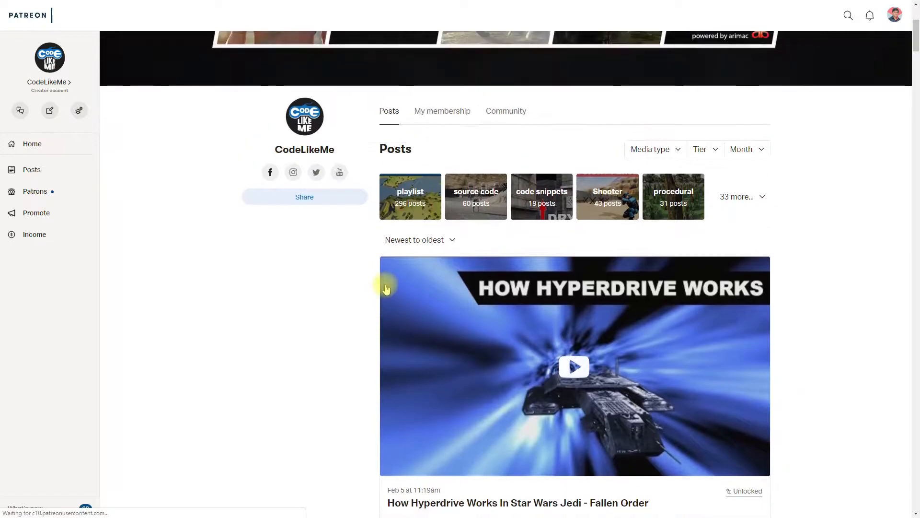
{"action": "scroll", "coordinate": [387, 289], "scroll_direction": "down", "scroll_amount": 4}
{"action": "scroll", "coordinate": [386, 289], "scroll_direction": "down", "scroll_amount": 8}
{"action": "scroll", "coordinate": [388, 287], "scroll_direction": "up", "scroll_amount": 6}
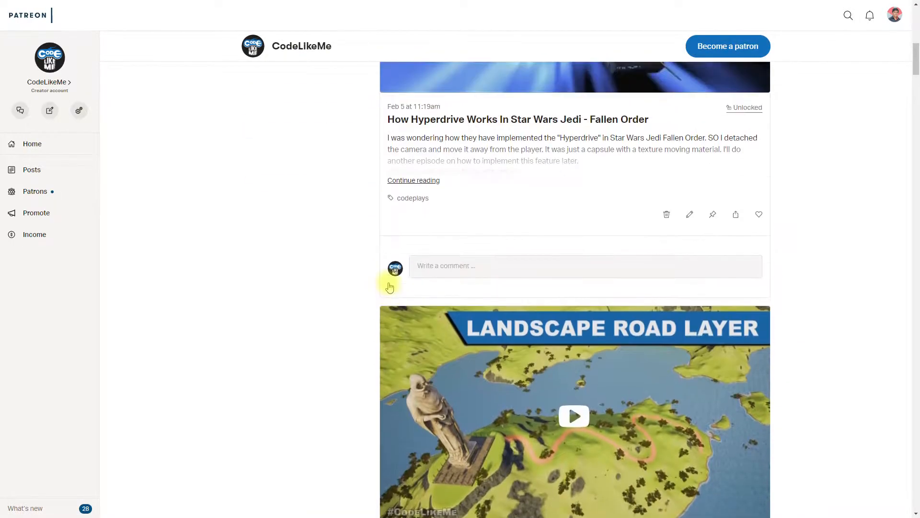
{"action": "scroll", "coordinate": [390, 283], "scroll_direction": "down", "scroll_amount": 10}
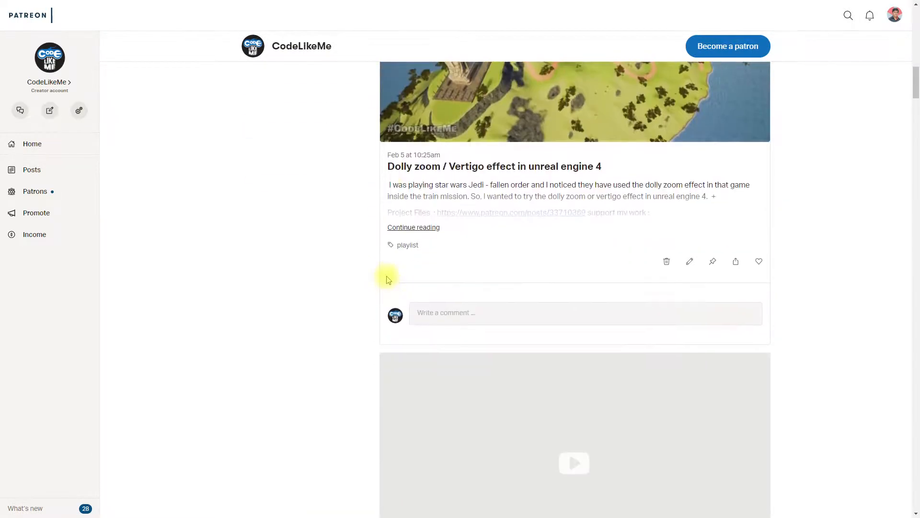
{"action": "scroll", "coordinate": [388, 278], "scroll_direction": "down", "scroll_amount": 9}
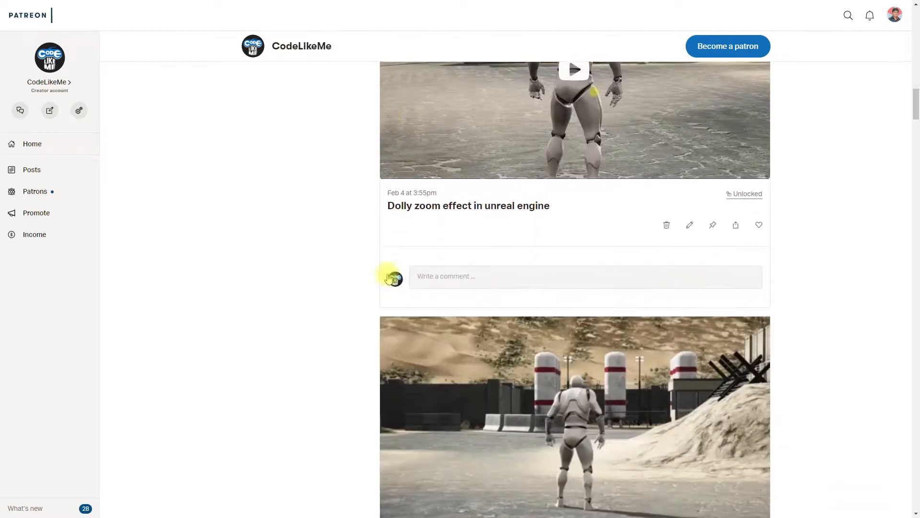
{"action": "scroll", "coordinate": [388, 277], "scroll_direction": "down", "scroll_amount": 12}
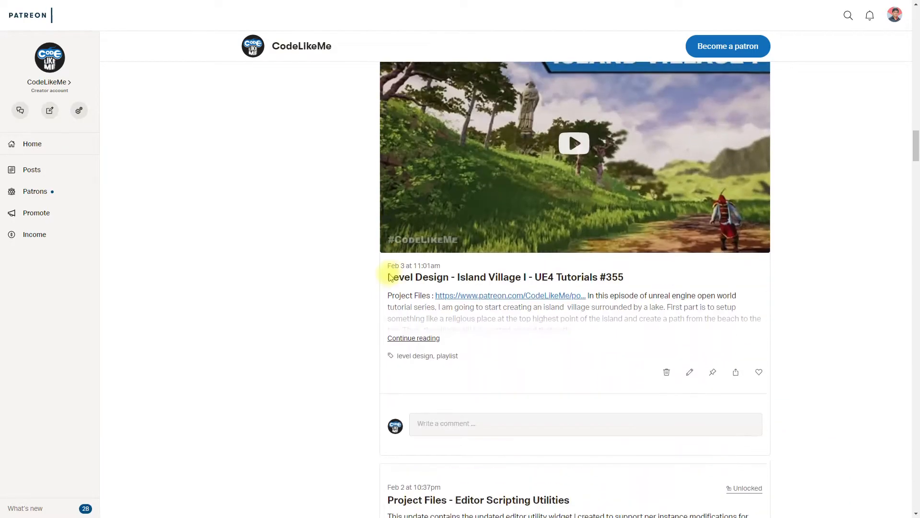
{"action": "scroll", "coordinate": [391, 278], "scroll_direction": "down", "scroll_amount": 2}
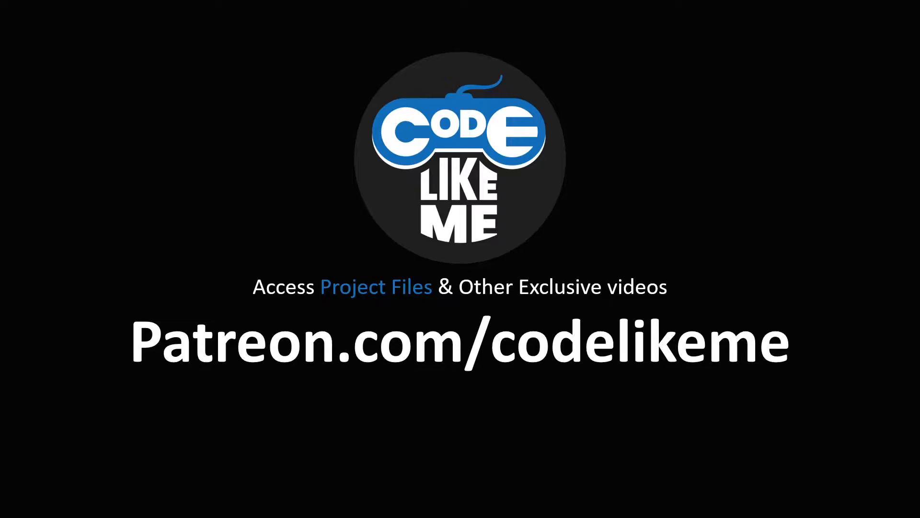